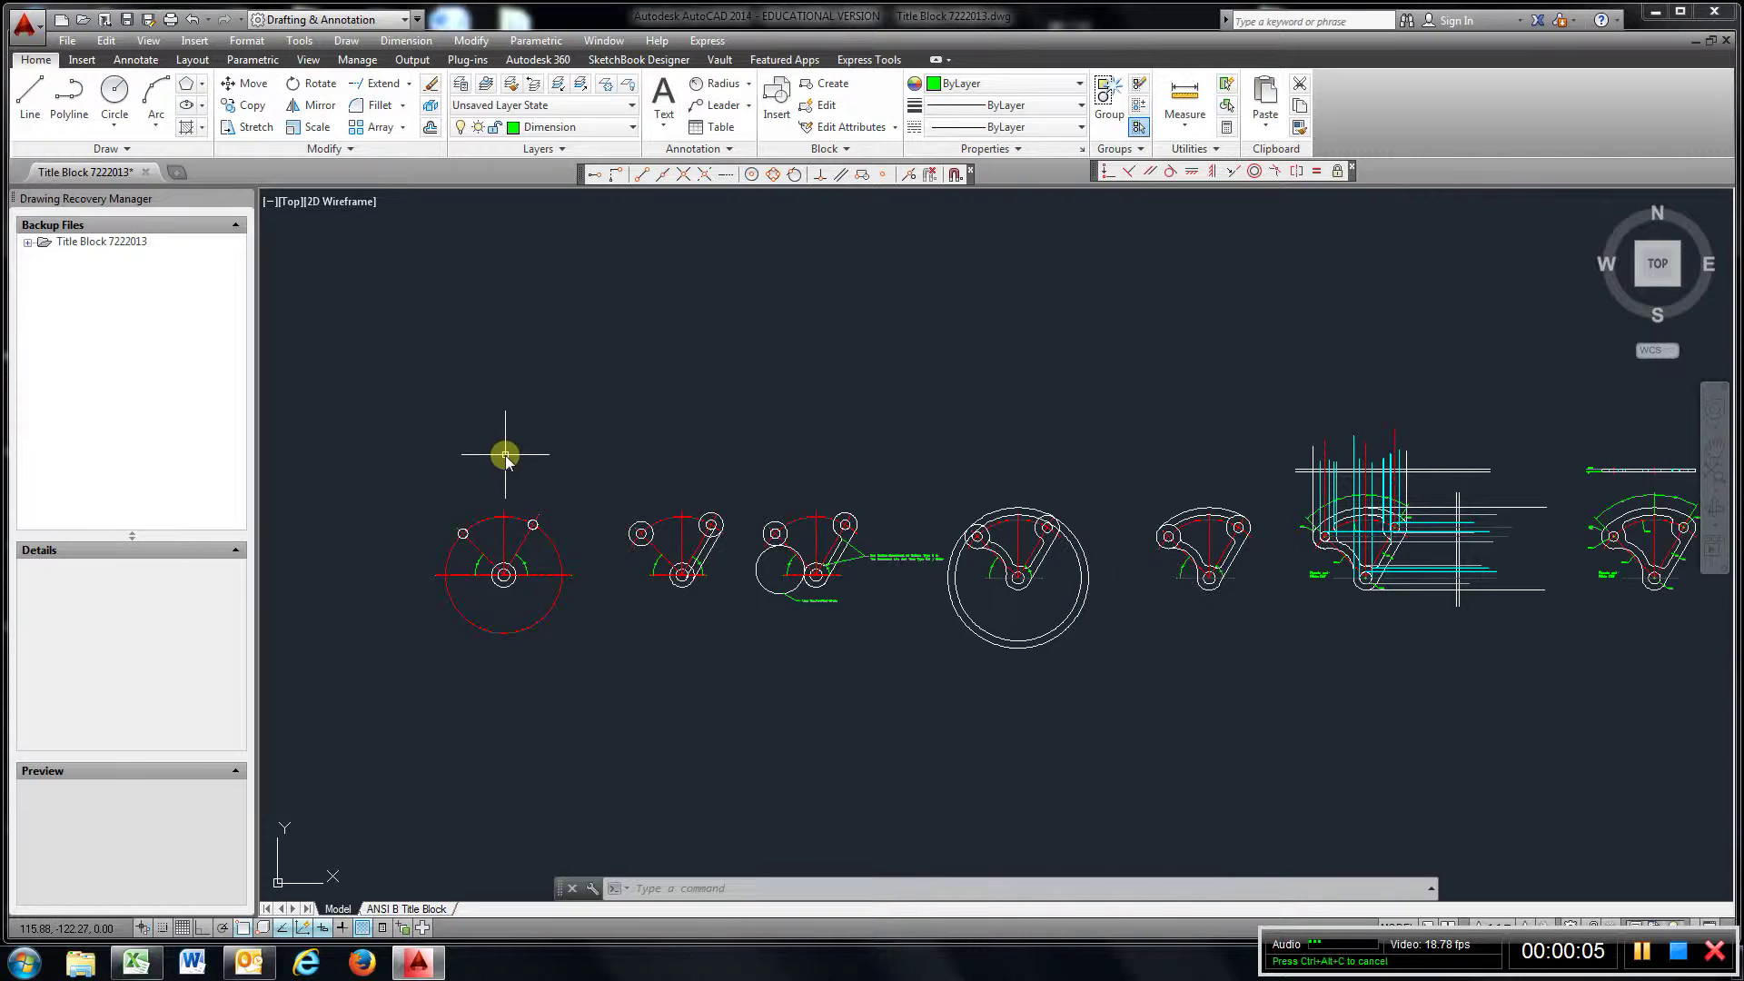
# - Zoom and pan in on the red bolt-circle view with its 45° and 60° angles
pyautogui.scroll(-3, 650, 545)
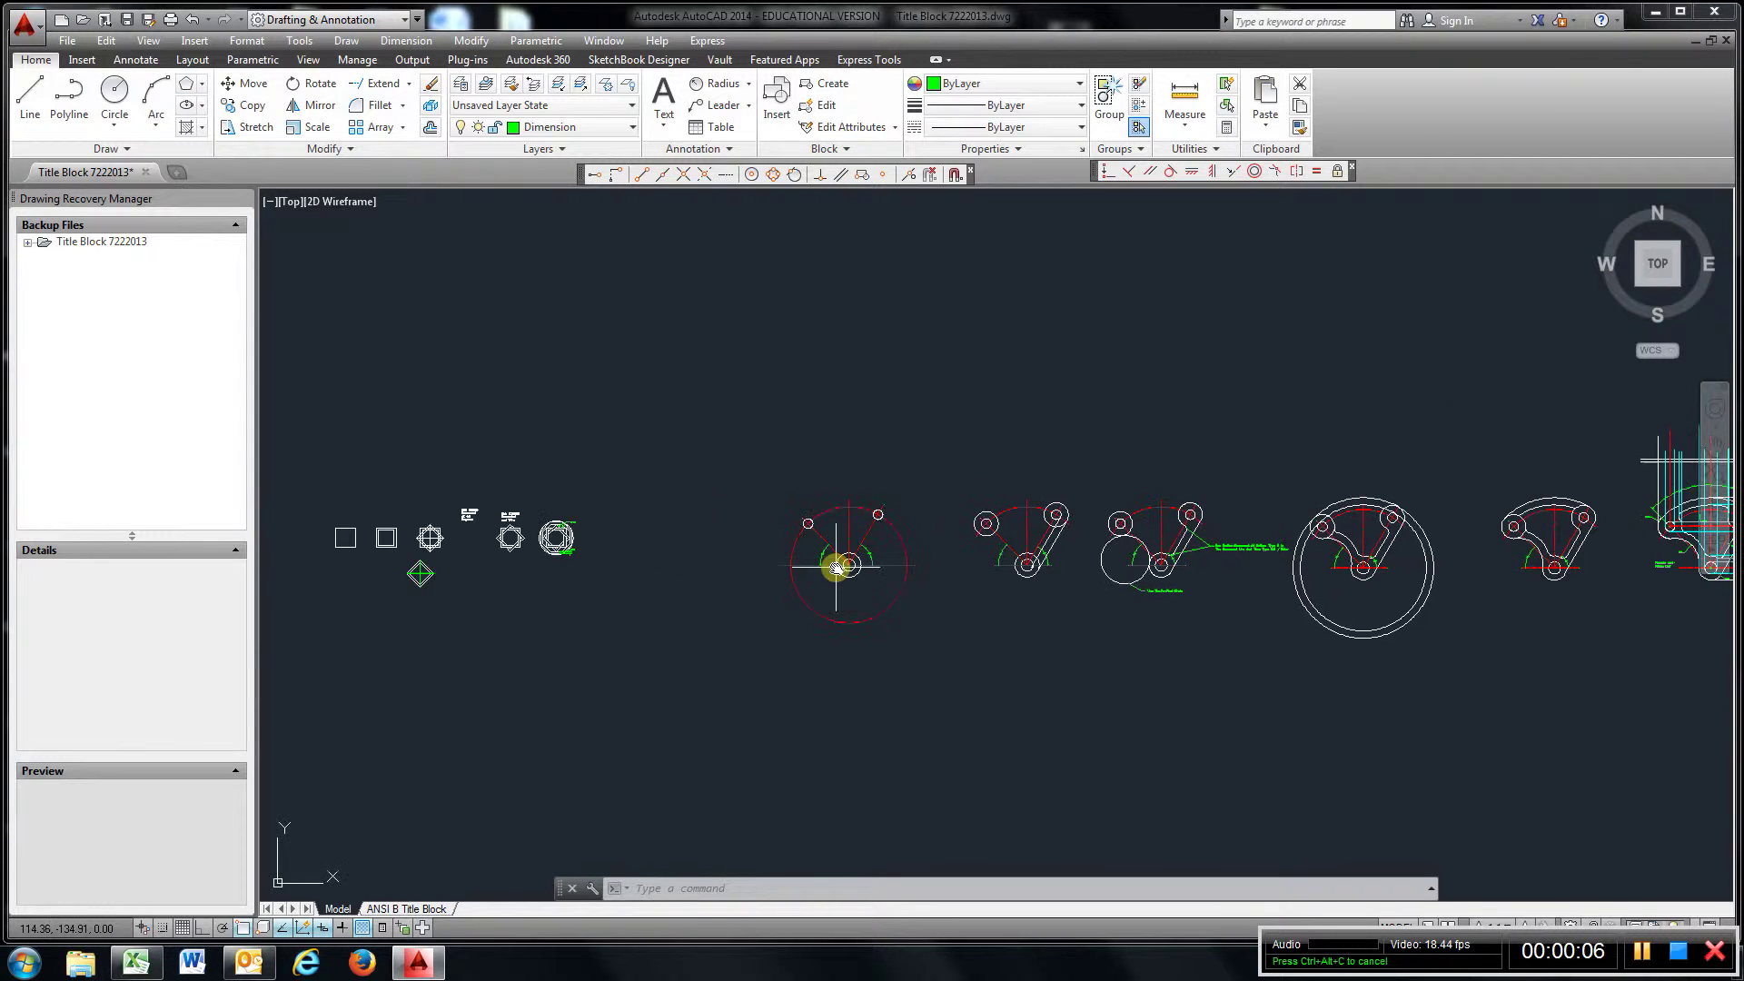
pyautogui.scroll(8, 832, 568)
pyautogui.scroll(2, 835, 576)
pyautogui.scroll(-2, 831, 576)
pyautogui.moveTo(830, 576); pyautogui.dragTo(844, 595, button='middle')
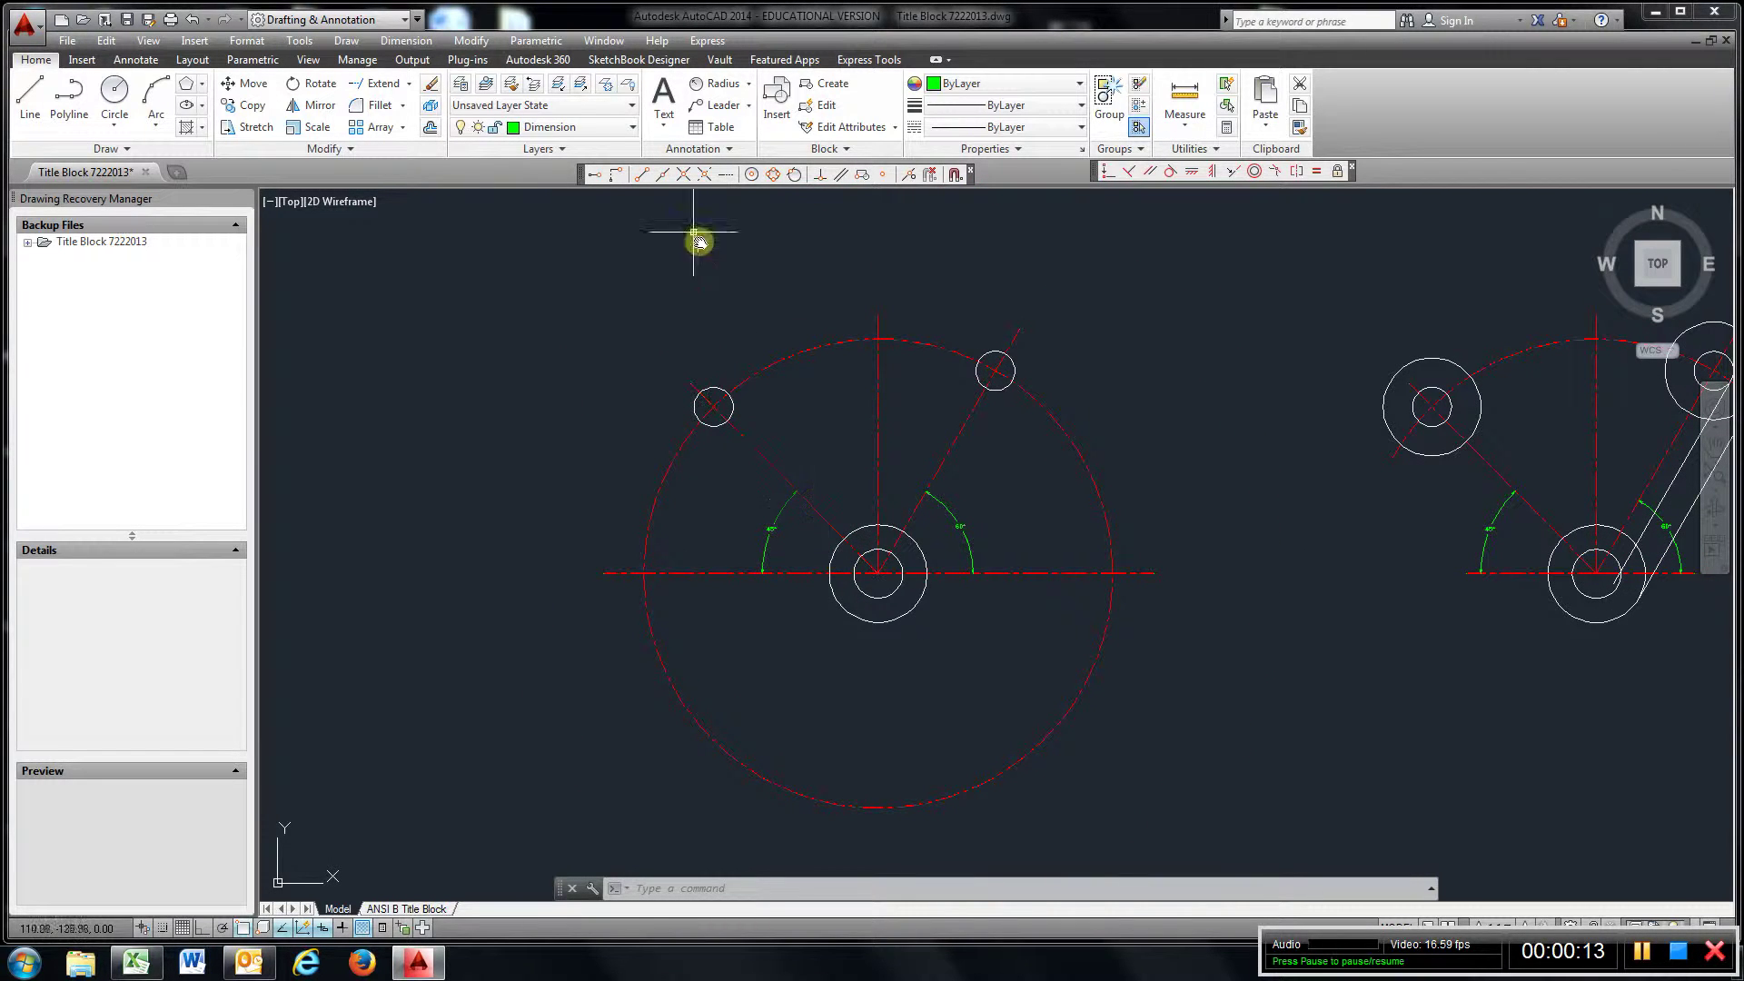
# - Close the layer list without changing layer, keeping Dimension current, then zoom around the bolt circle
pyautogui.click(632, 129)
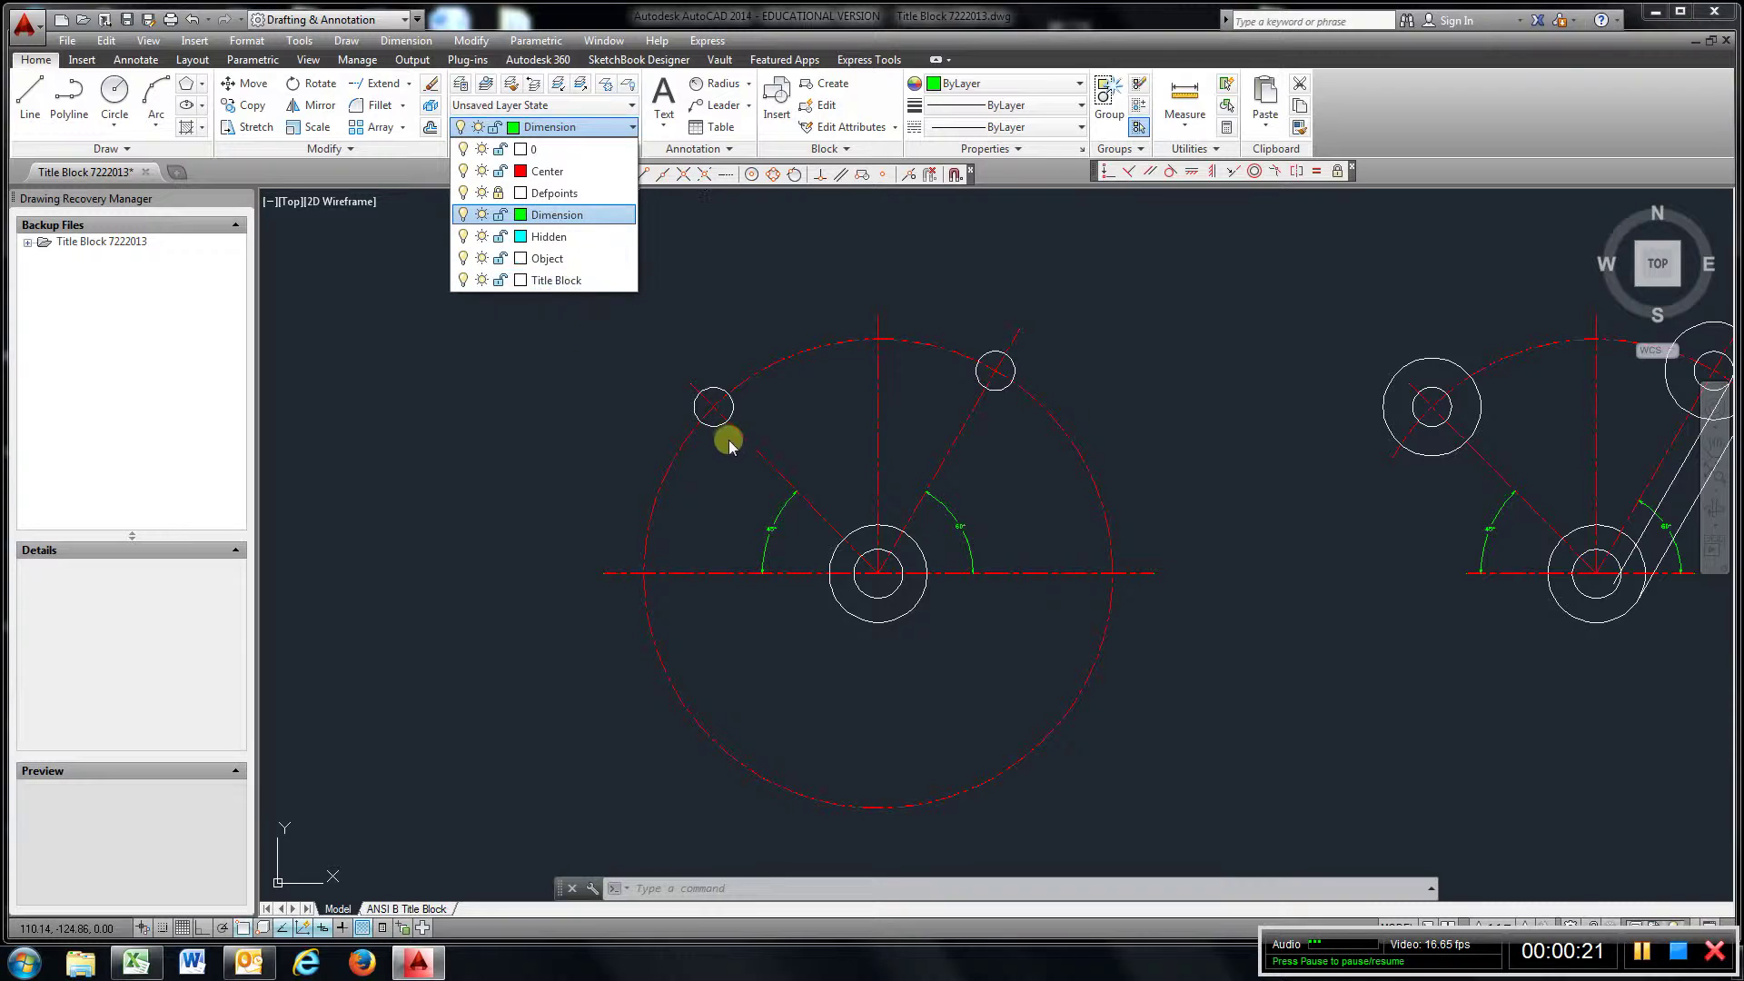
pyautogui.click(884, 556)
pyautogui.scroll(4, 894, 589)
pyautogui.scroll(4, 897, 580)
pyautogui.scroll(-7, 863, 564)
pyautogui.scroll(1, 854, 554)
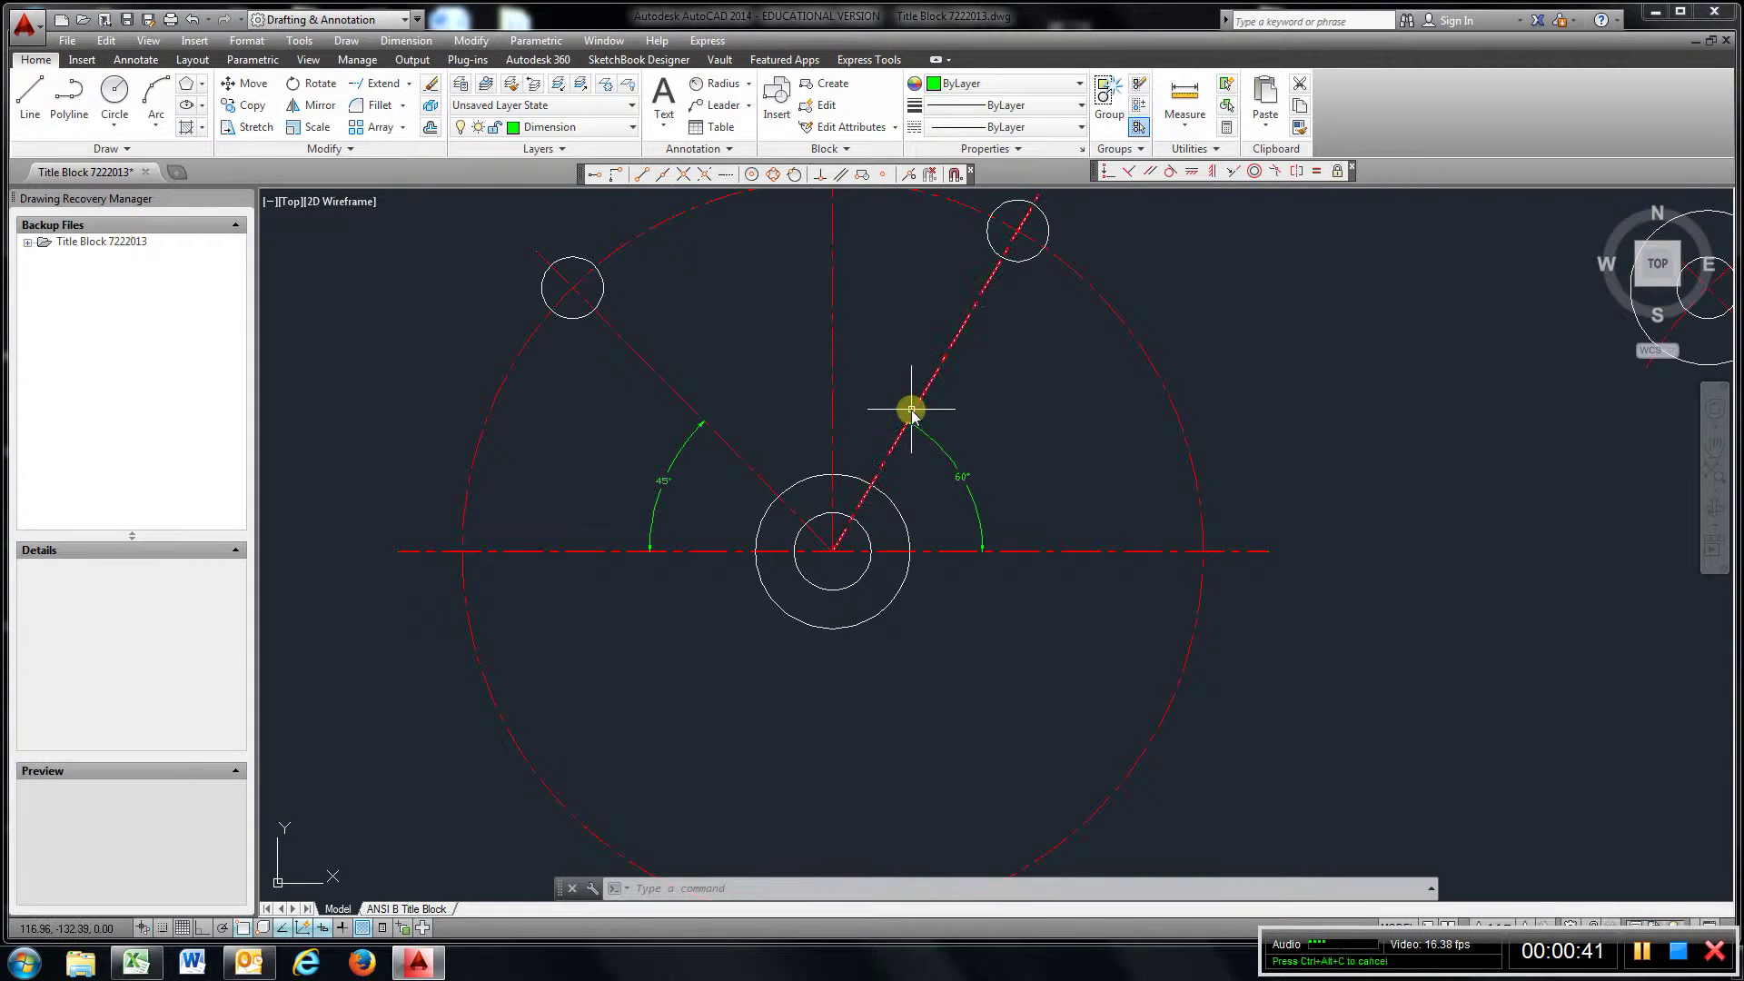
pyautogui.moveTo(883, 499); pyautogui.dragTo(814, 602, button='middle')
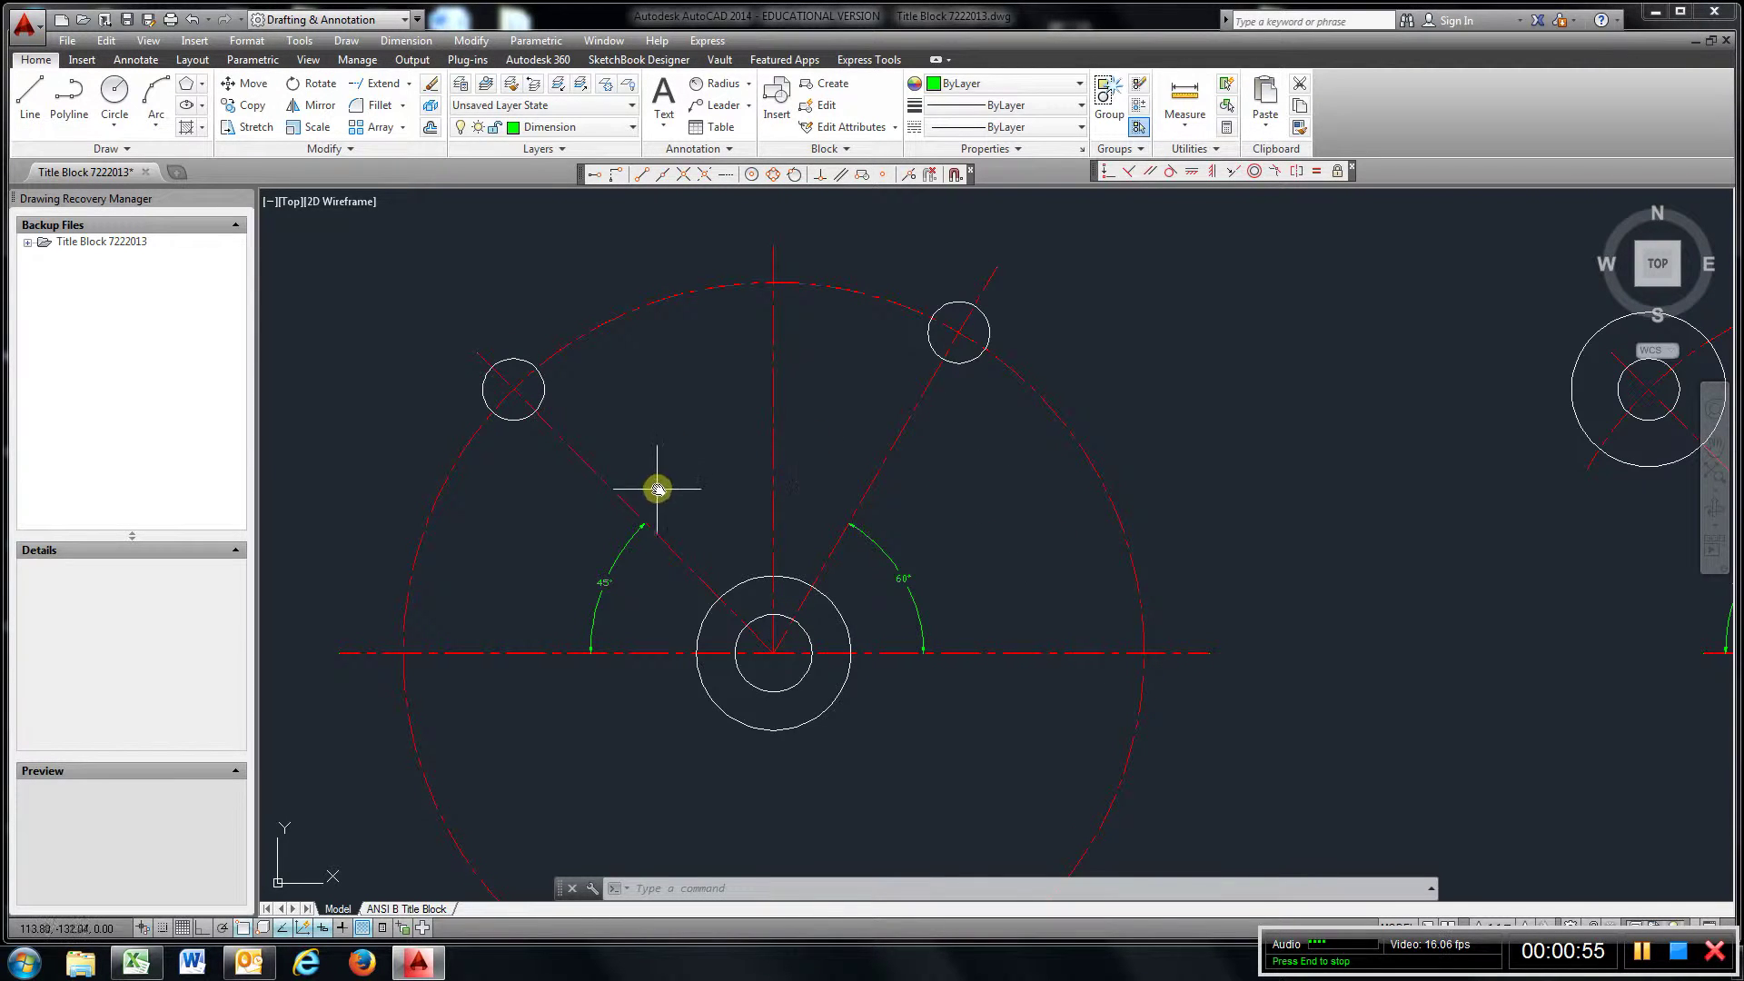
pyautogui.moveTo(639, 525)
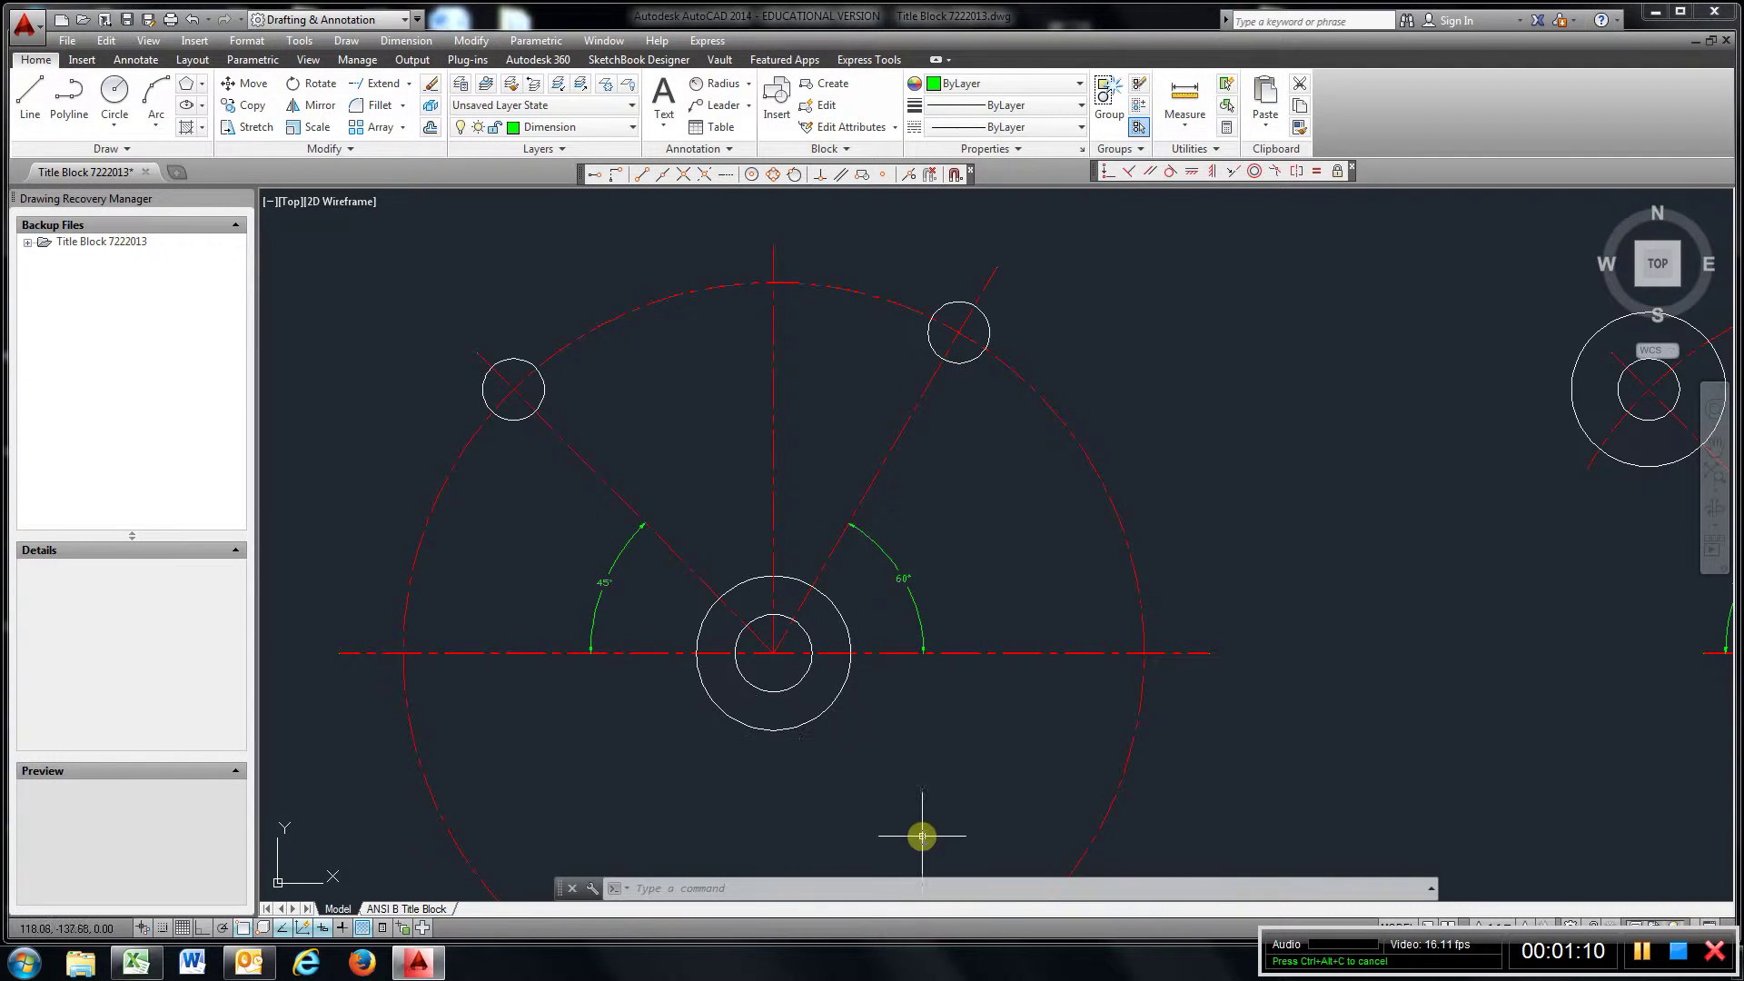
# - Turn Dynamic UCS off from its status-bar options
pyautogui.scroll(-2, 904, 788)
pyautogui.moveTo(909, 802); pyautogui.dragTo(868, 696, button='middle')
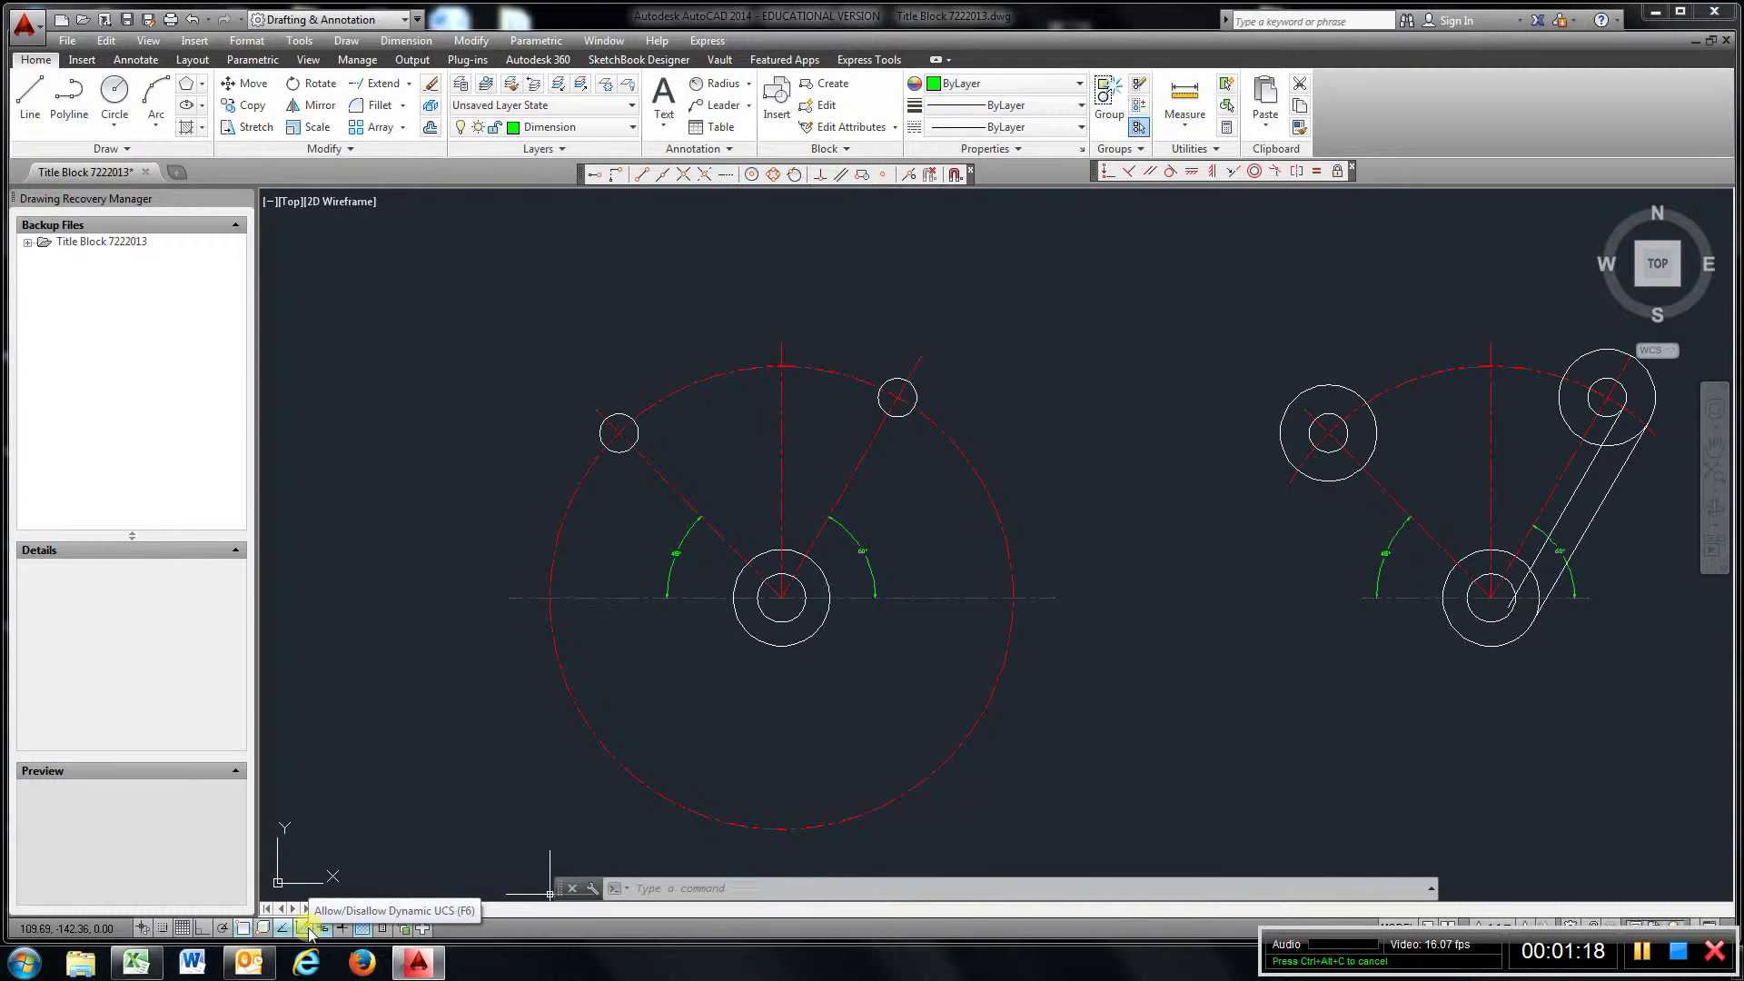
pyautogui.rightClick(309, 932)
pyautogui.click(358, 847)
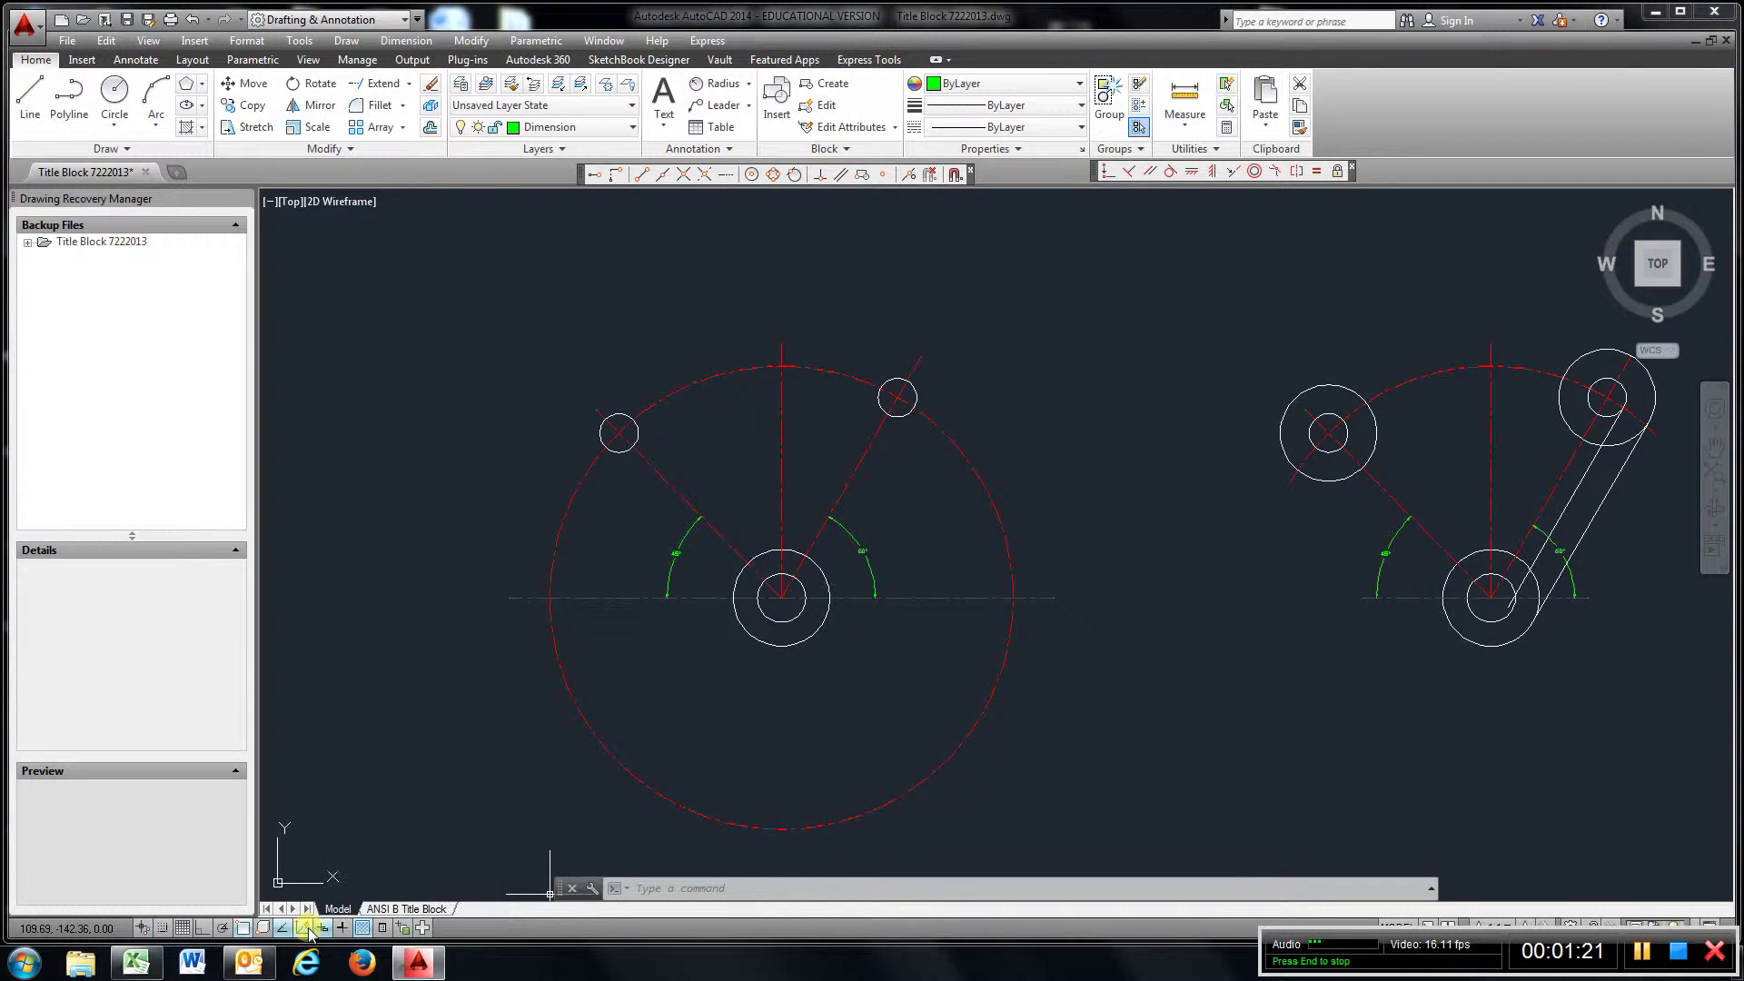
# - Pan left to bring the third view into sight and recentre the middle linkage view
pyautogui.moveTo(1357, 707); pyautogui.dragTo(1168, 700, button='middle')
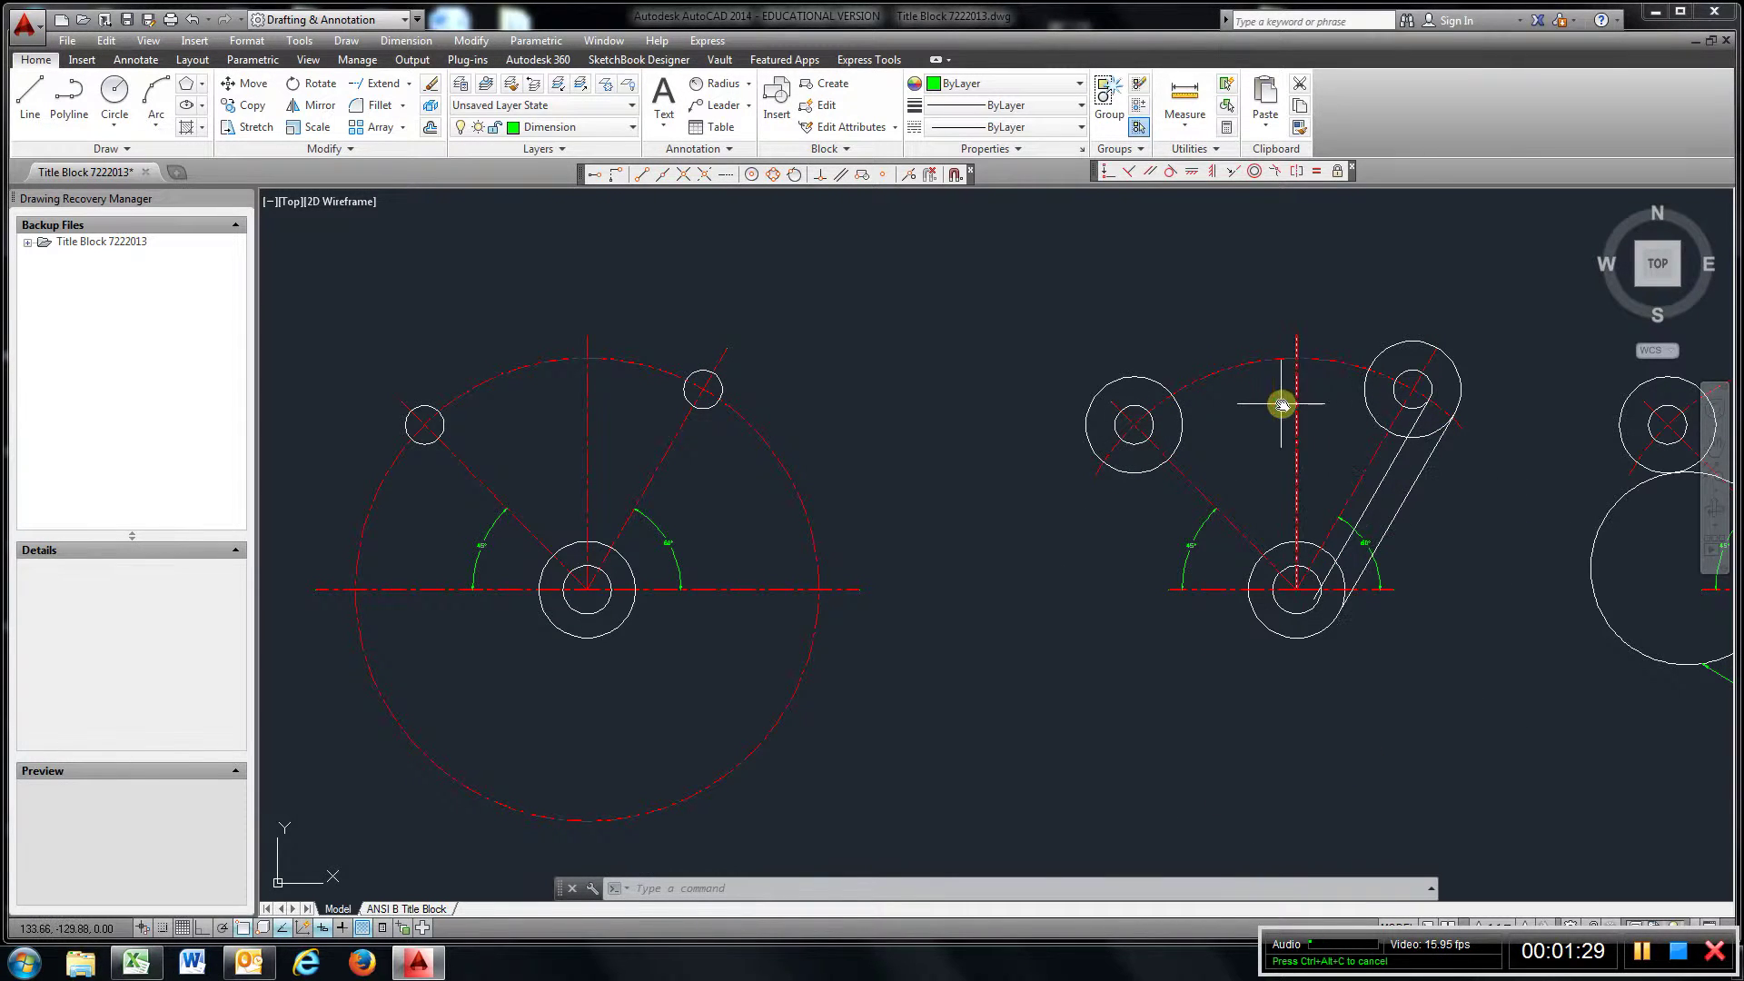
pyautogui.moveTo(1169, 391)
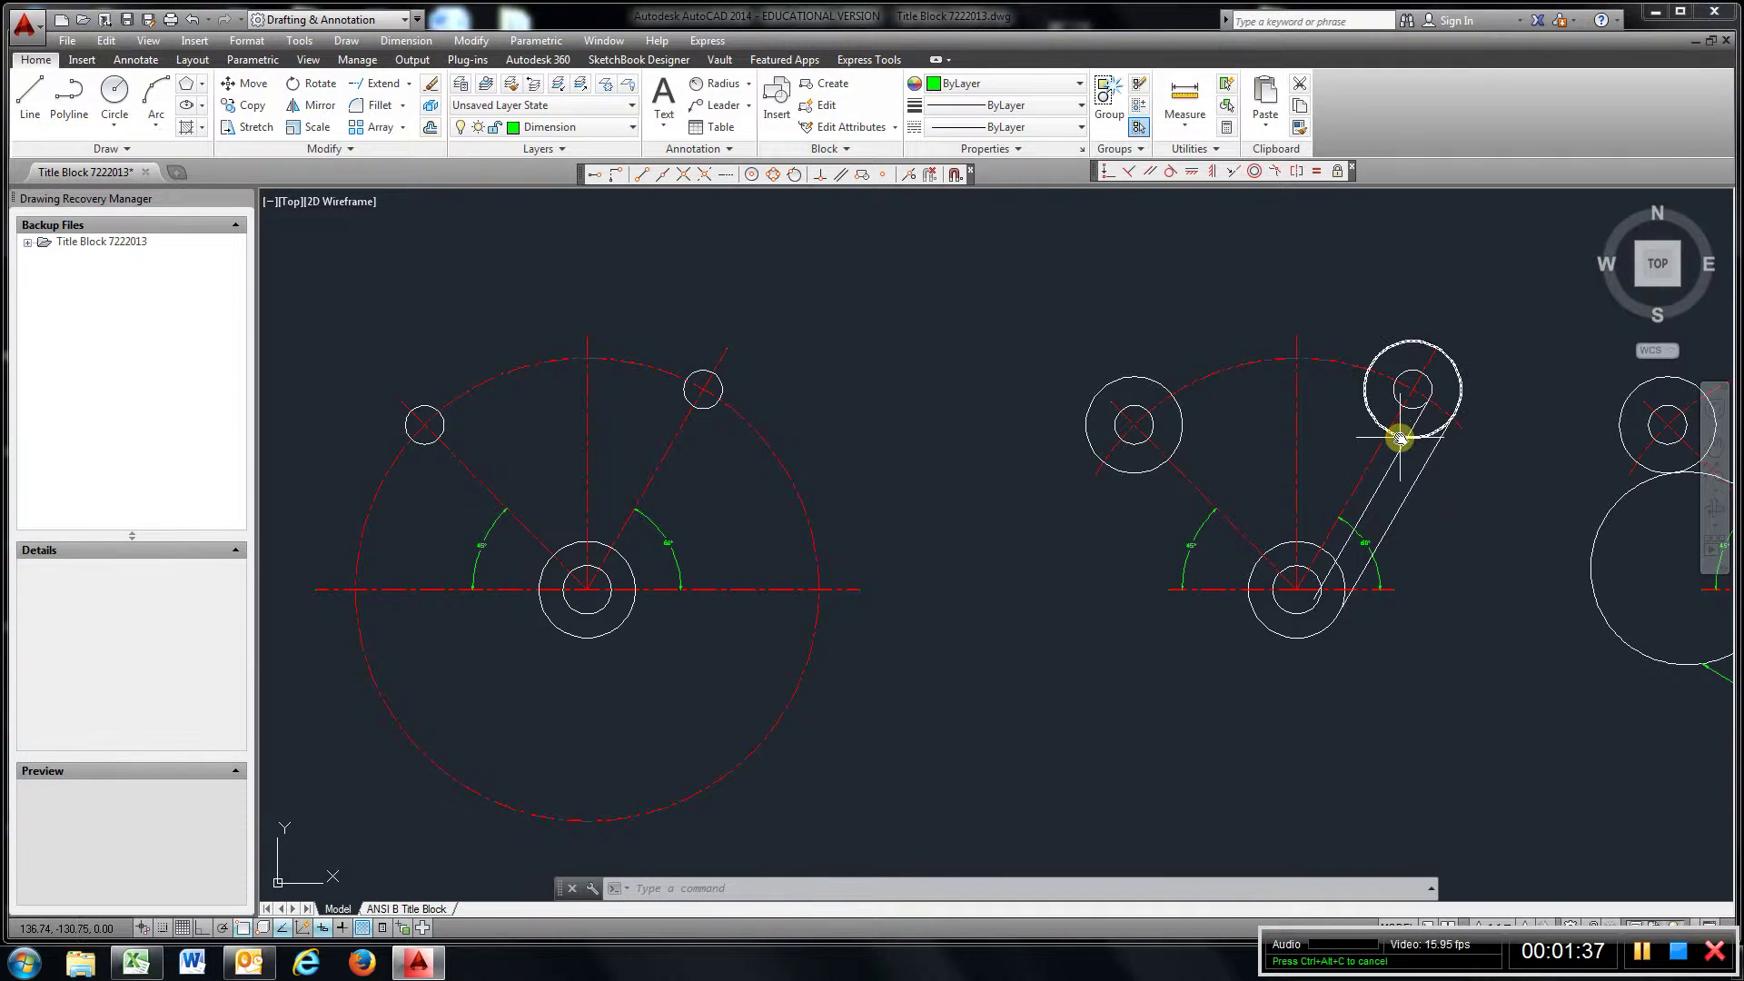
pyautogui.moveTo(1400, 439)
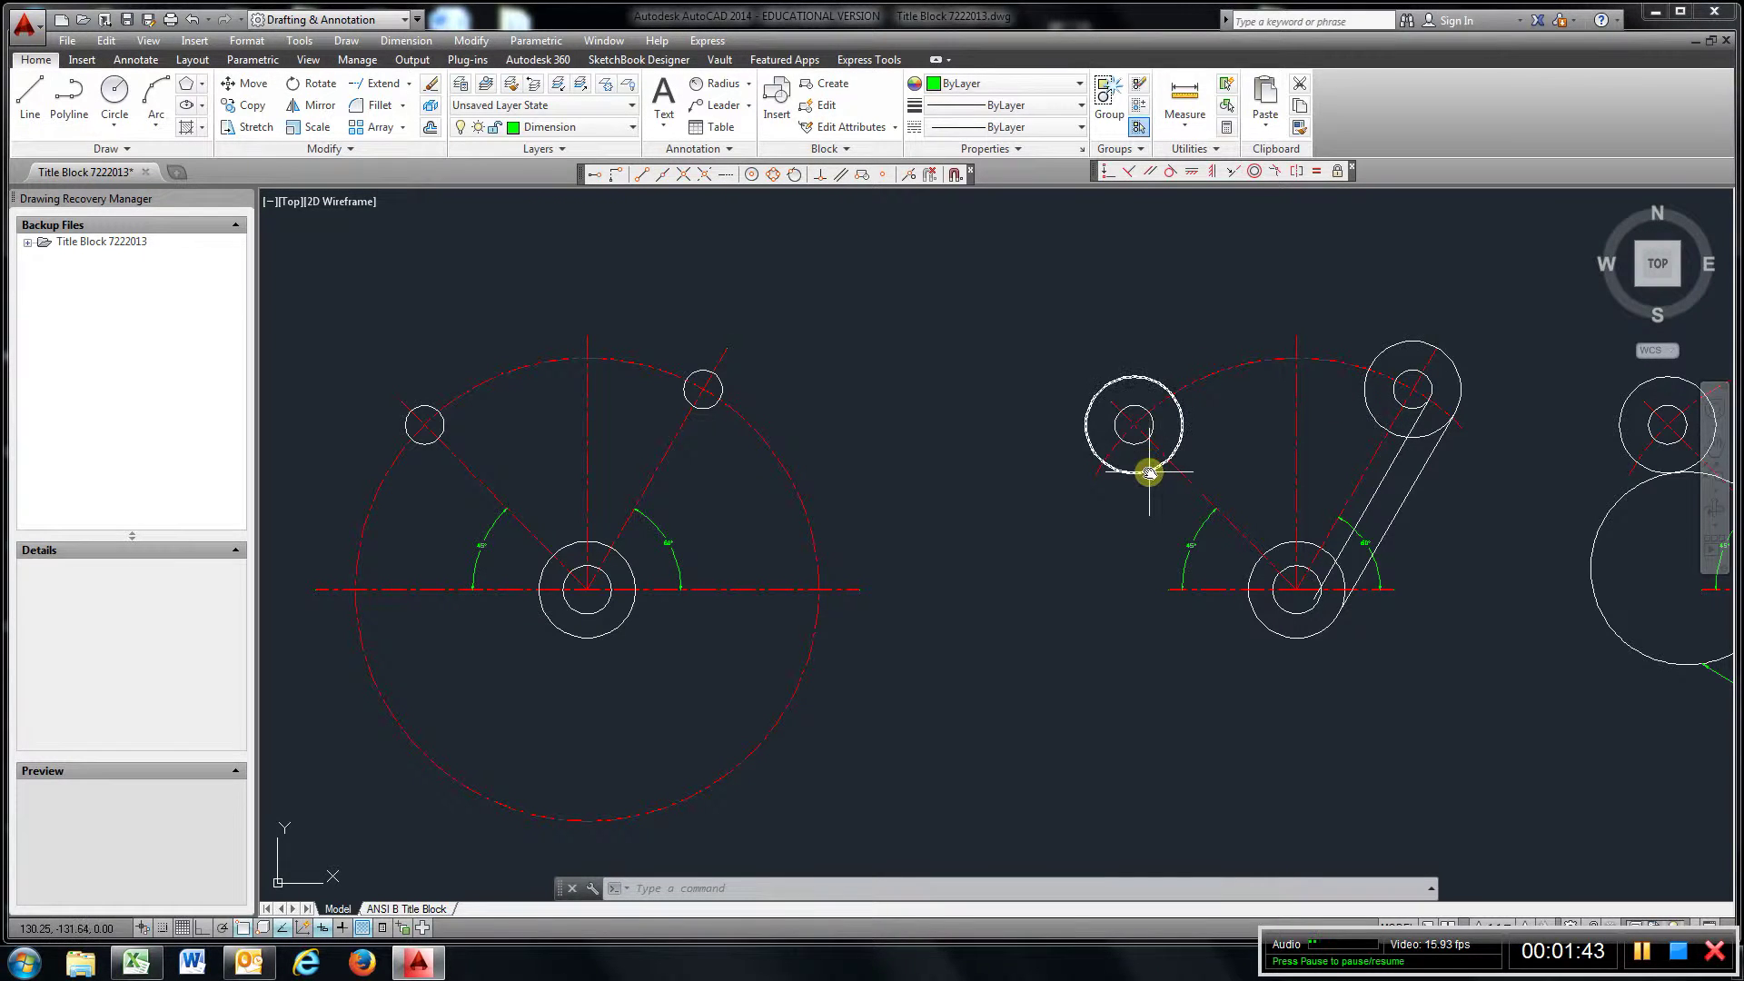
pyautogui.moveTo(1323, 662); pyautogui.dragTo(1143, 645, button='middle')
pyautogui.scroll(2, 1178, 568)
pyautogui.moveTo(1207, 506); pyautogui.dragTo(993, 596, button='middle')
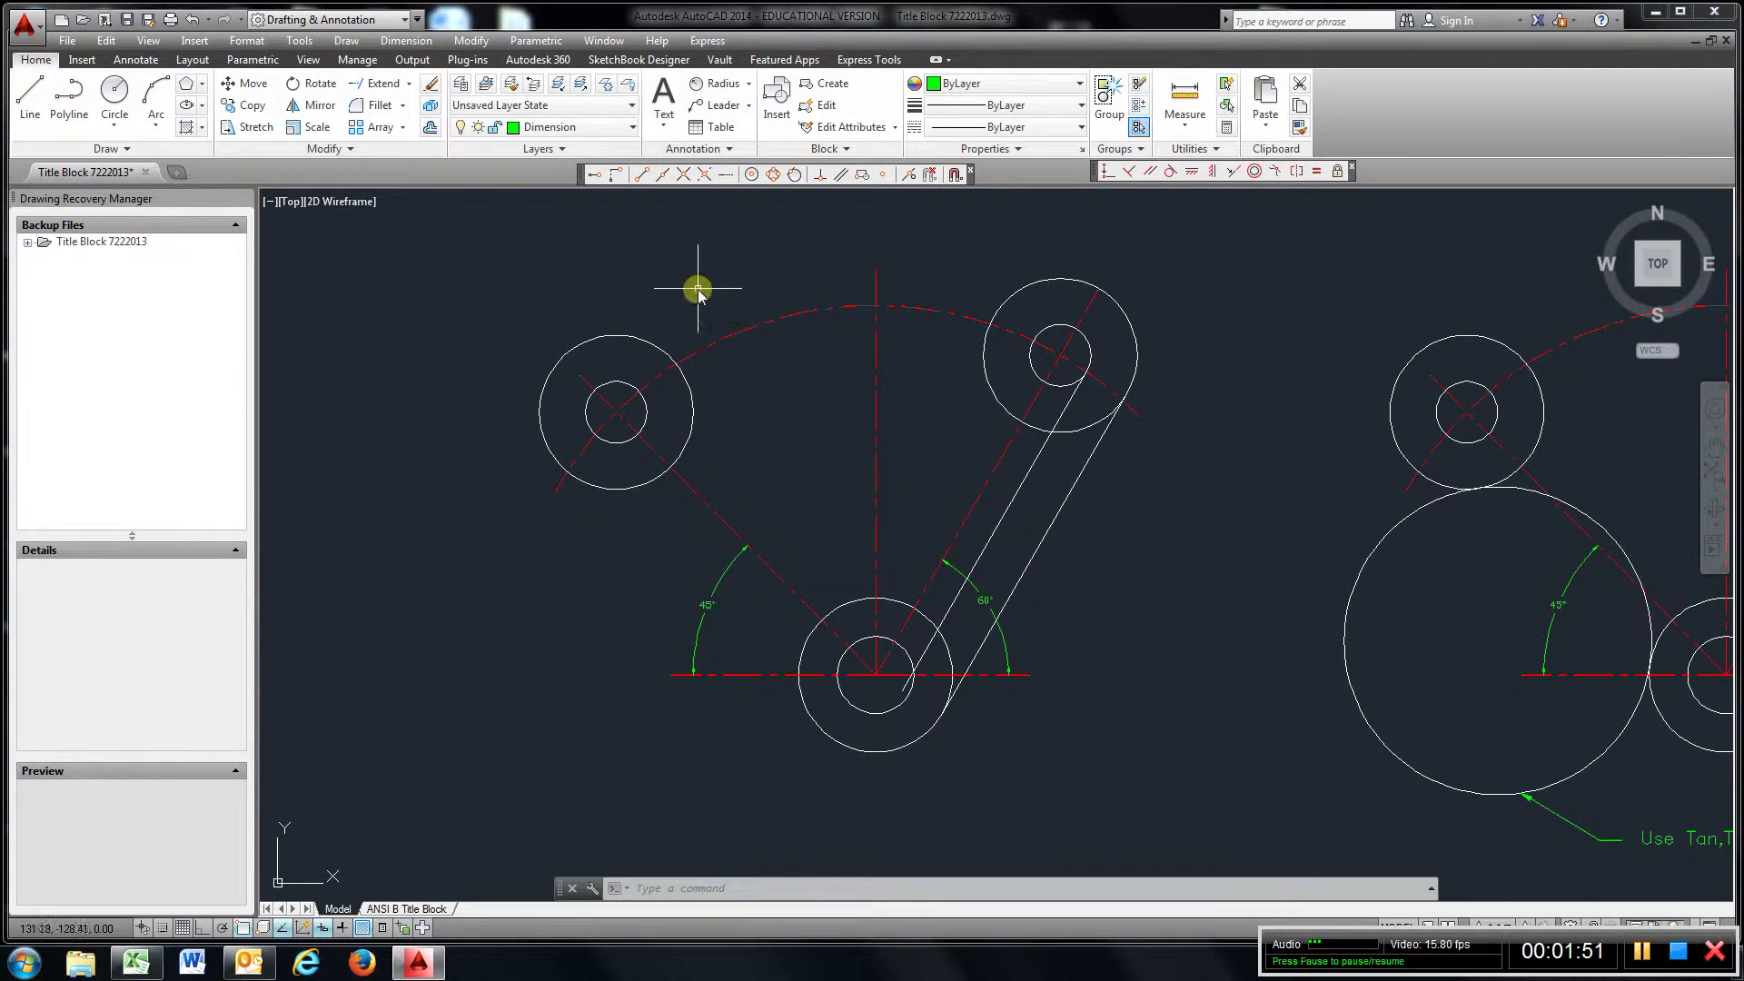
pyautogui.click(297, 42)
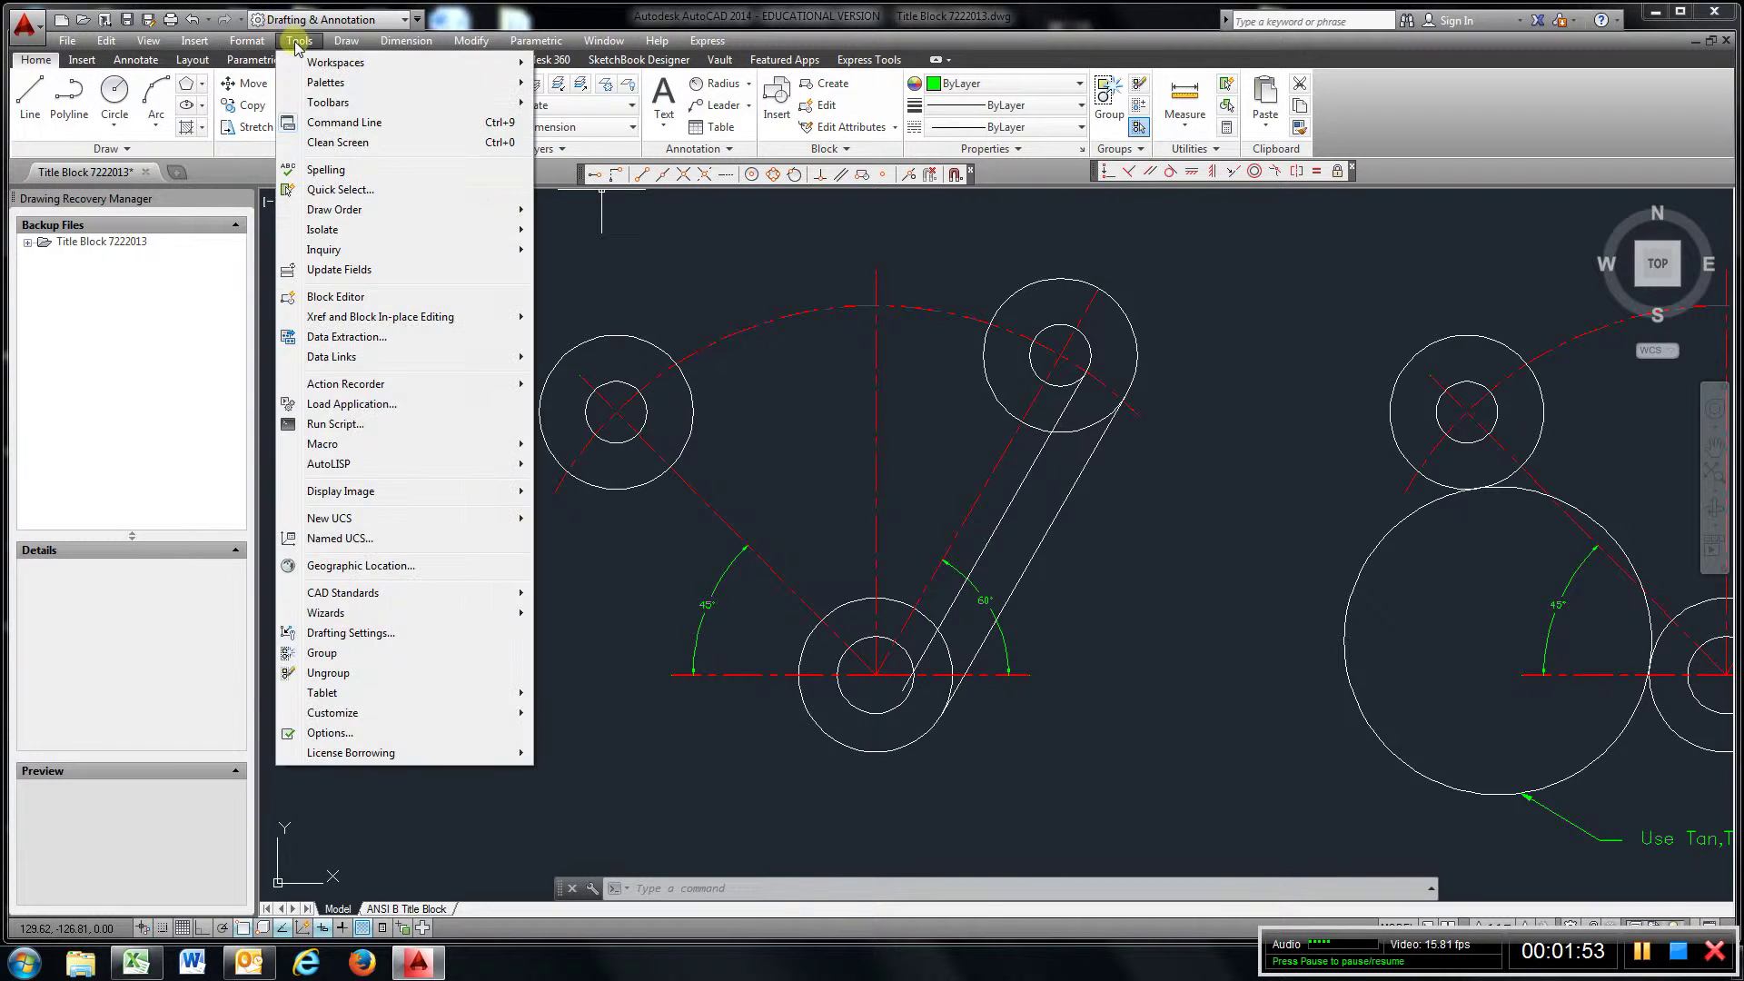
pyautogui.moveTo(338, 105)
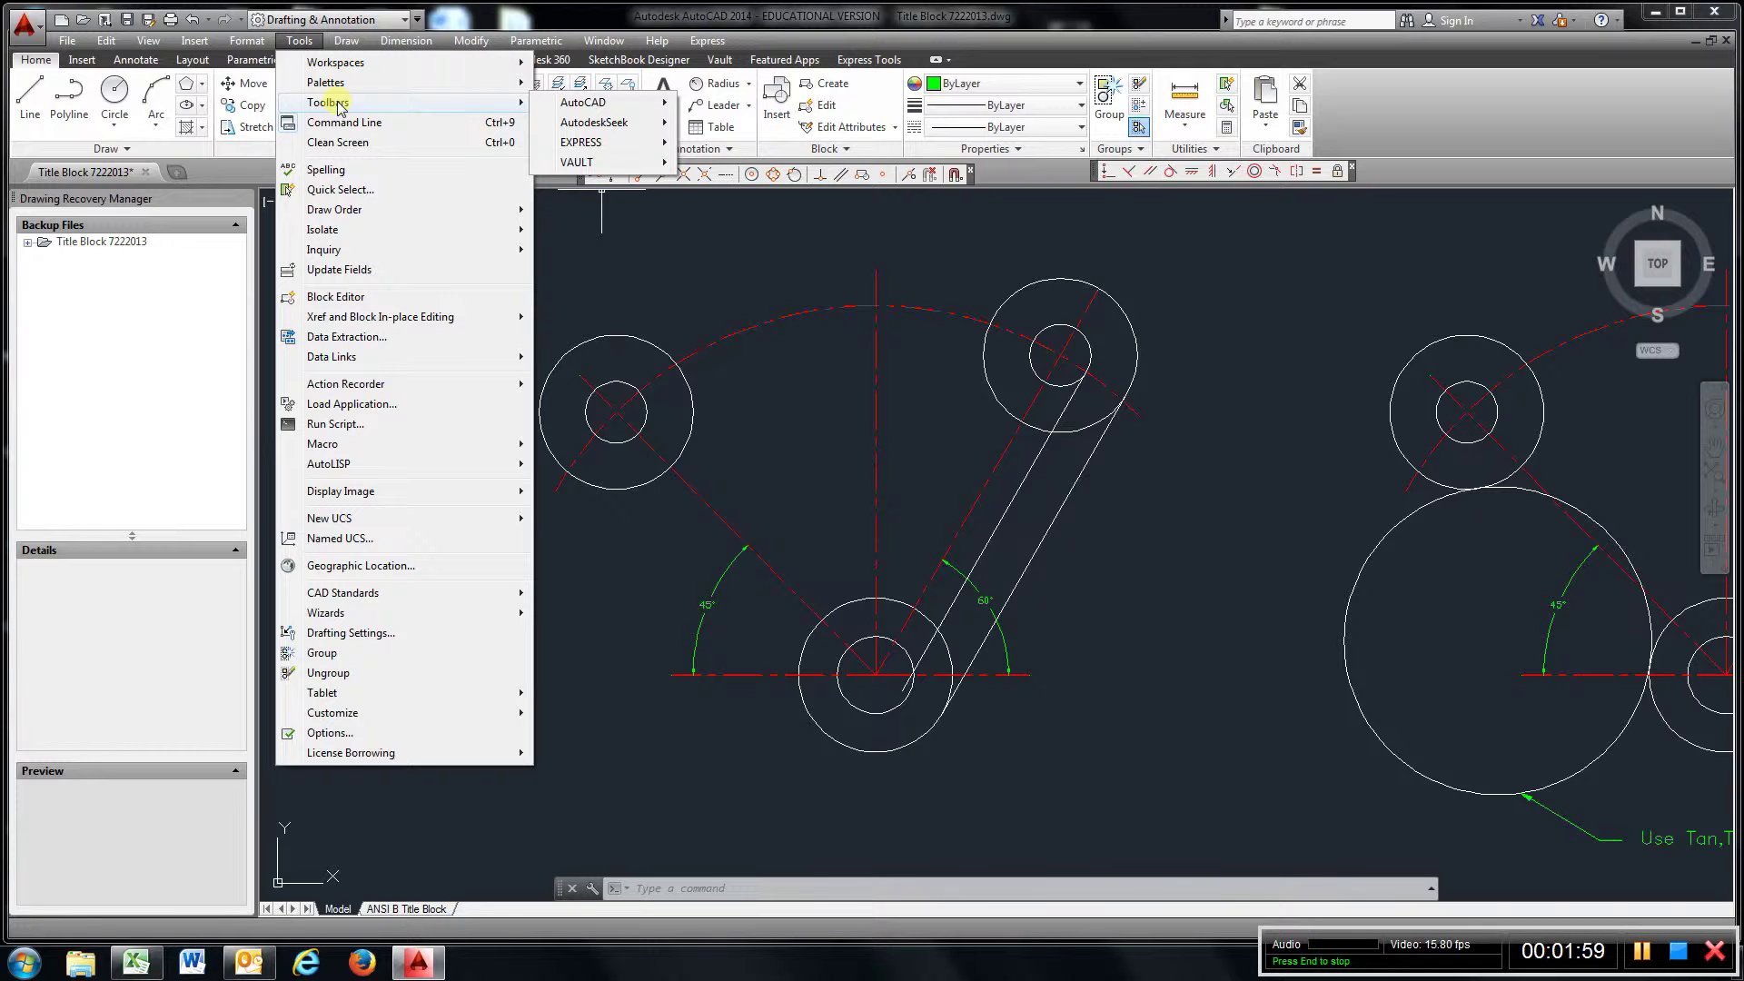
pyautogui.click(535, 40)
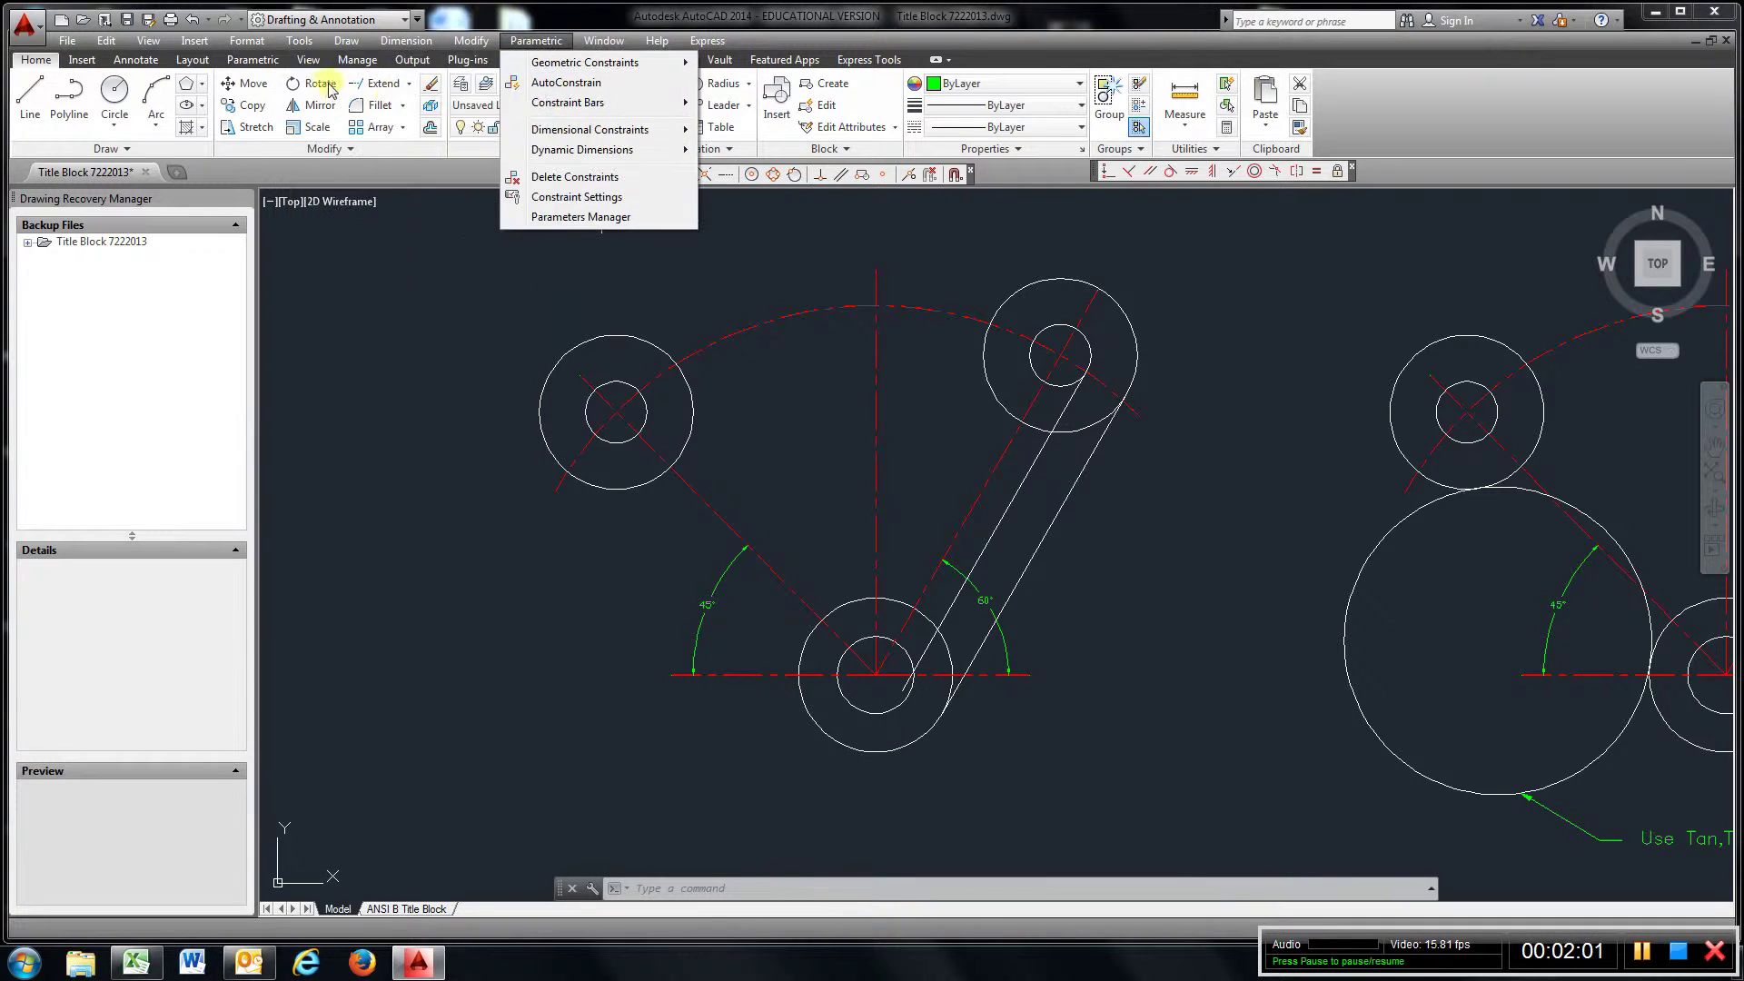
pyautogui.moveTo(299, 41)
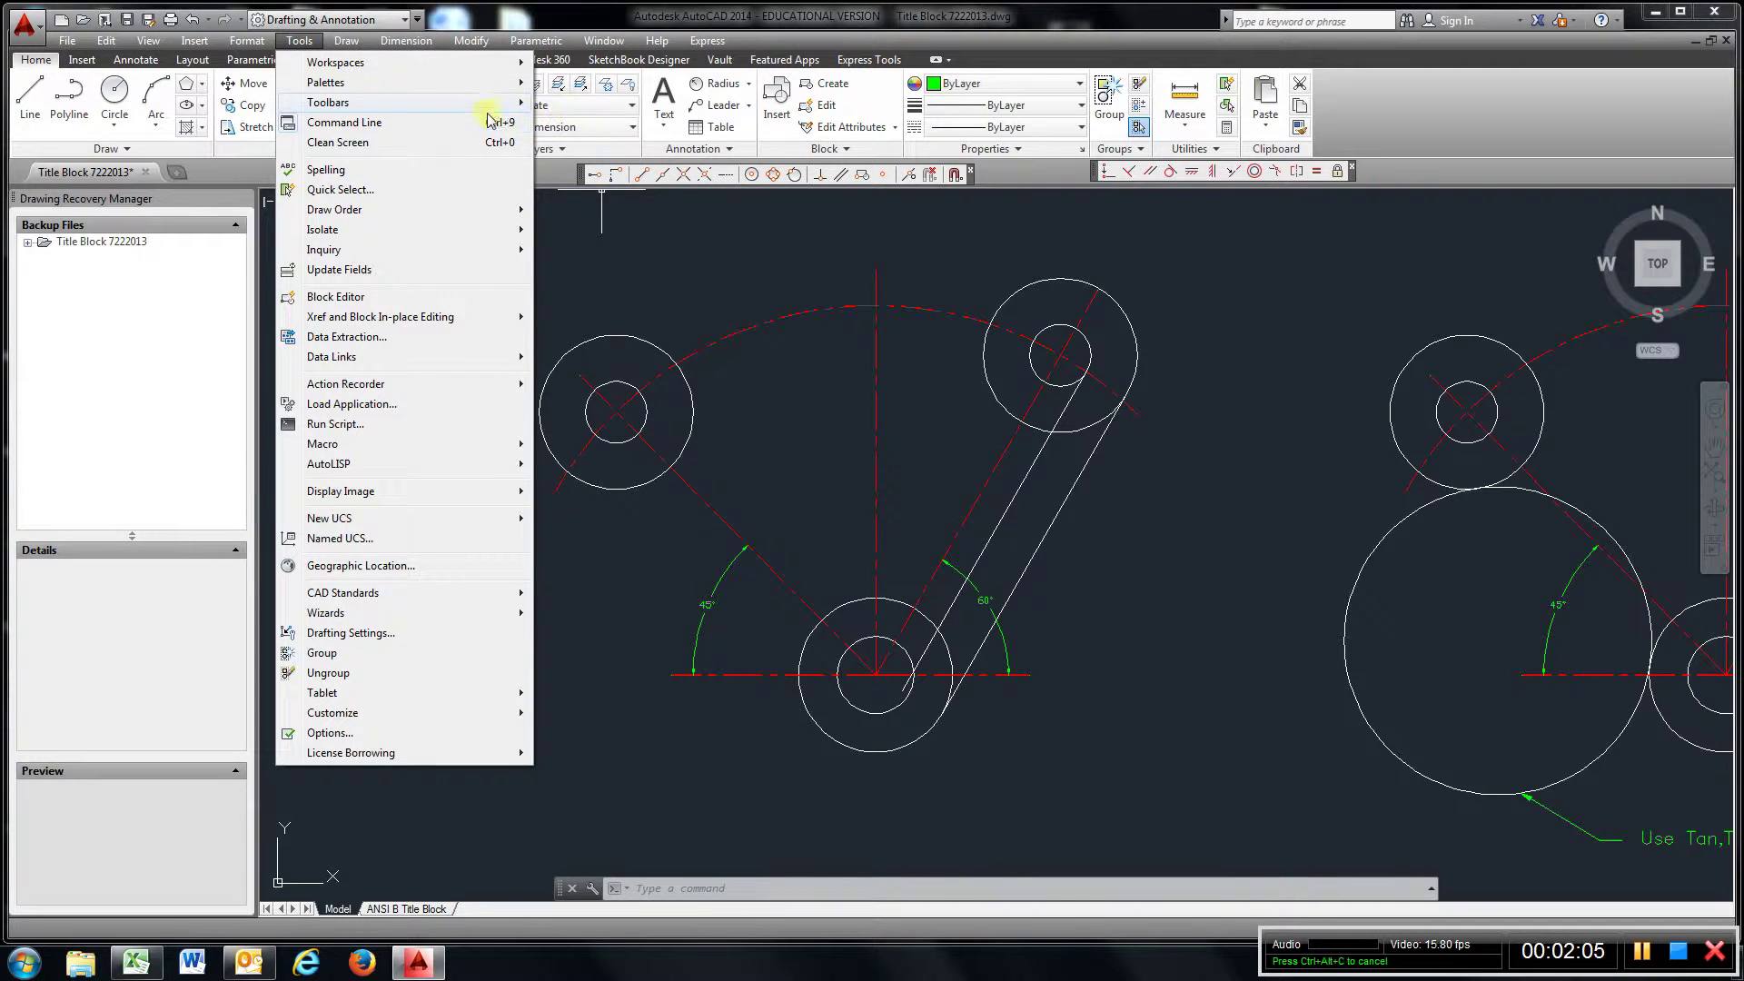
pyautogui.moveTo(482, 103)
pyautogui.moveTo(569, 106)
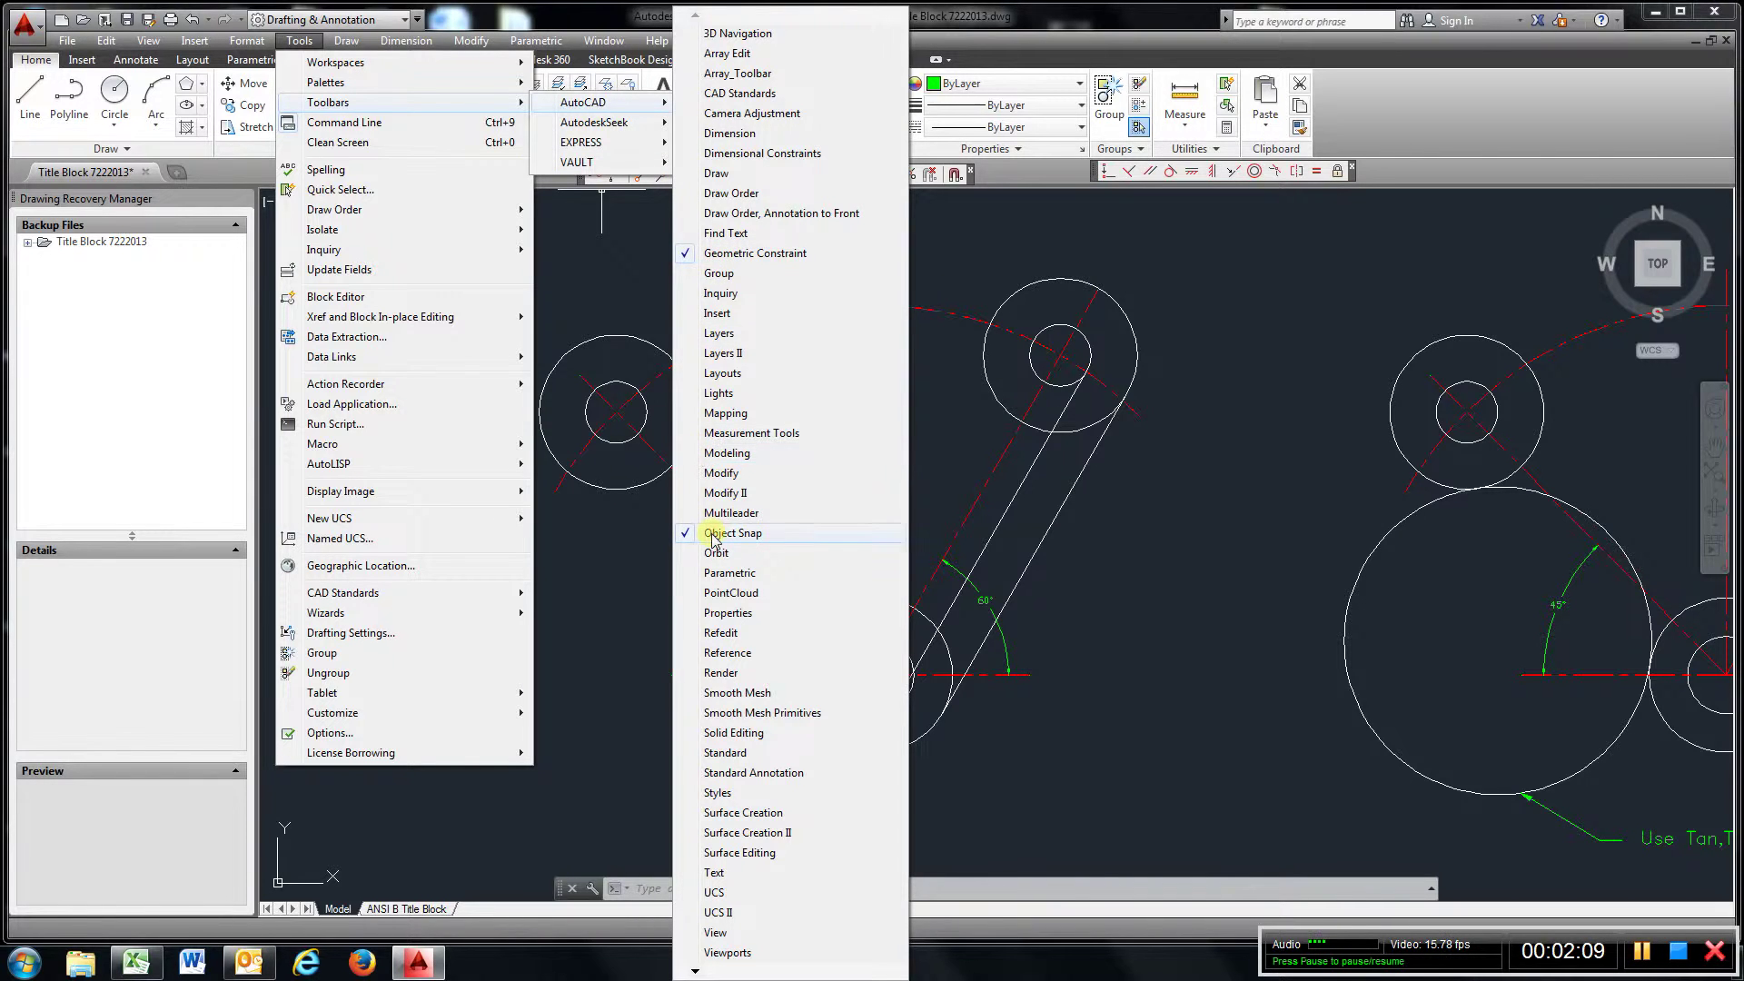
pyautogui.click(1425, 175)
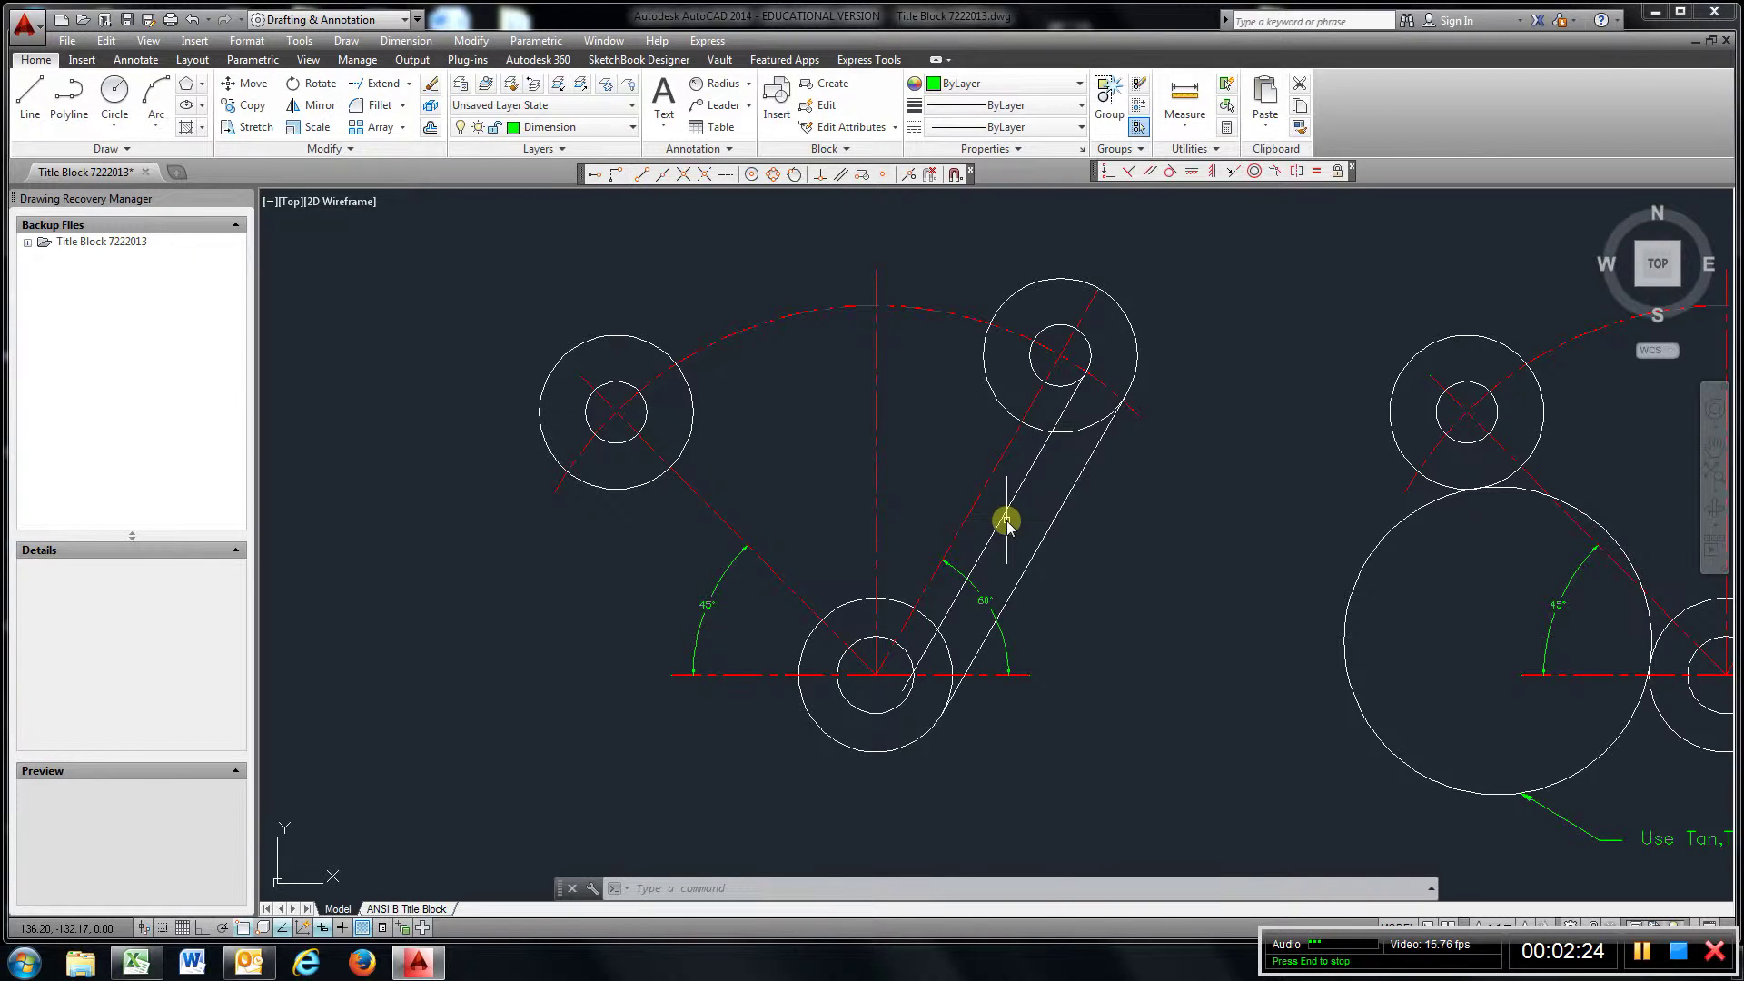
# - Complete the 0.50 fillet at the lower slot corner, then check the fillet radius prompt
pyautogui.moveTo(1227, 569)
pyautogui.mouseDown(button='middle')
pyautogui.moveTo(728, 498)
pyautogui.moveTo(490, 518)
pyautogui.mouseUp(button='middle')
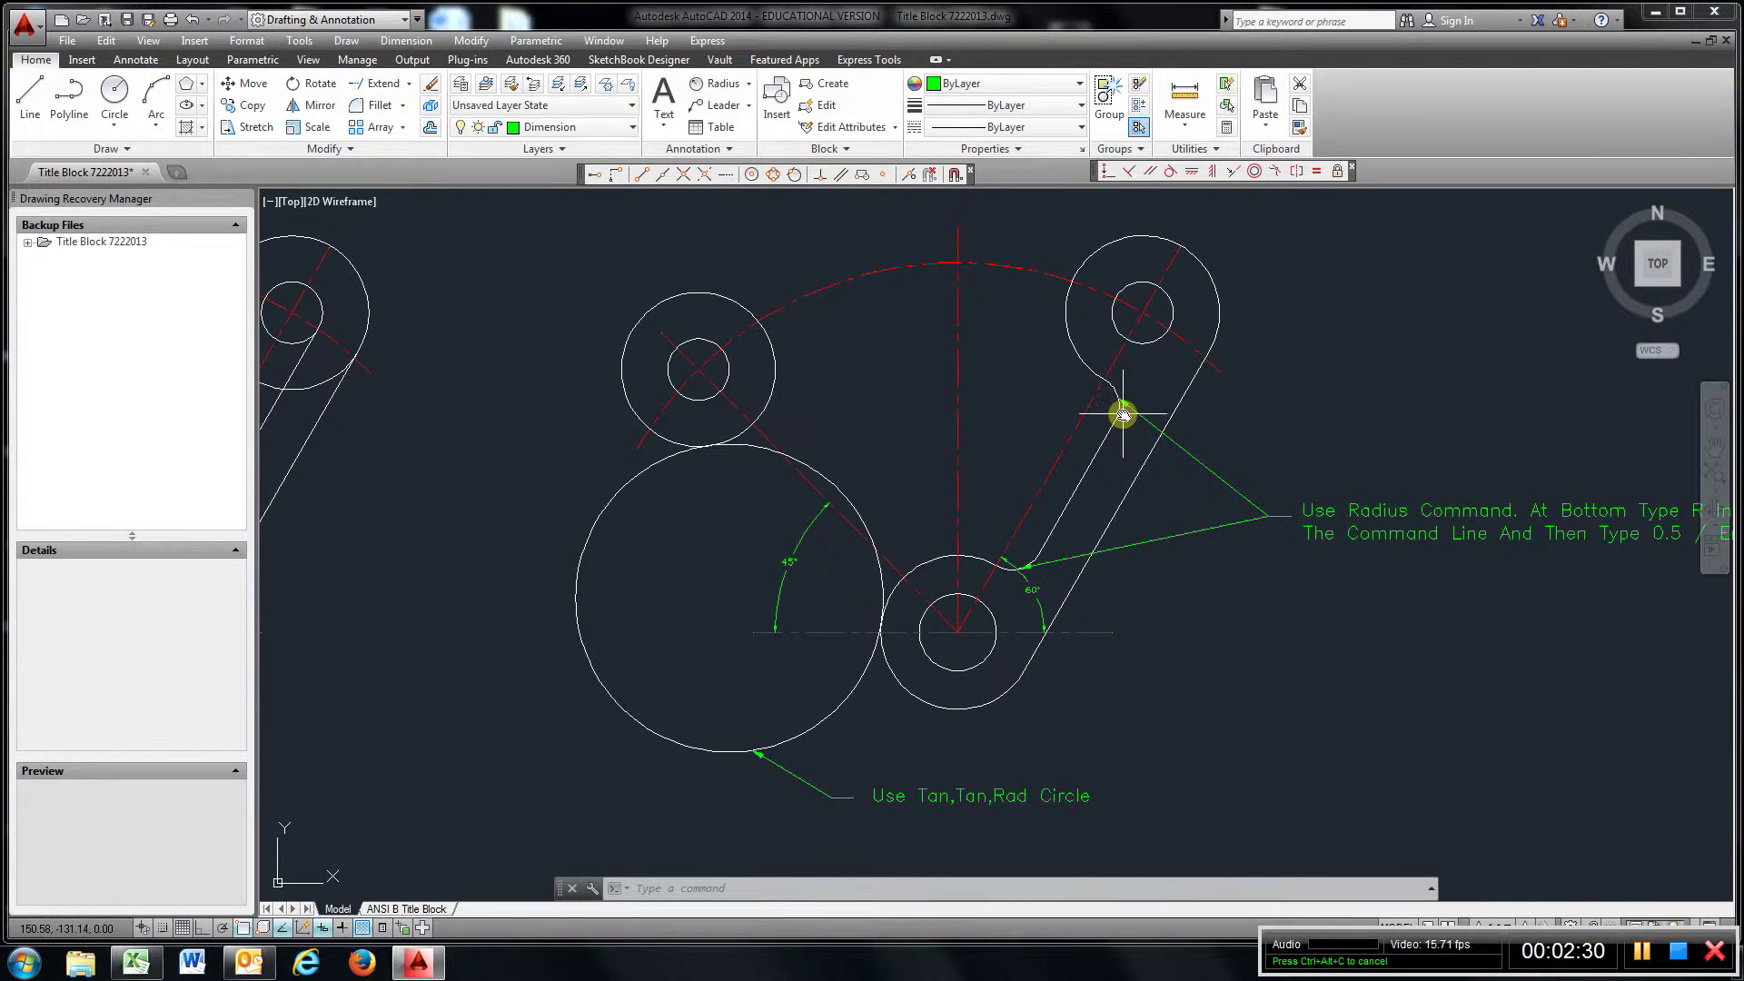
pyautogui.click(1009, 575)
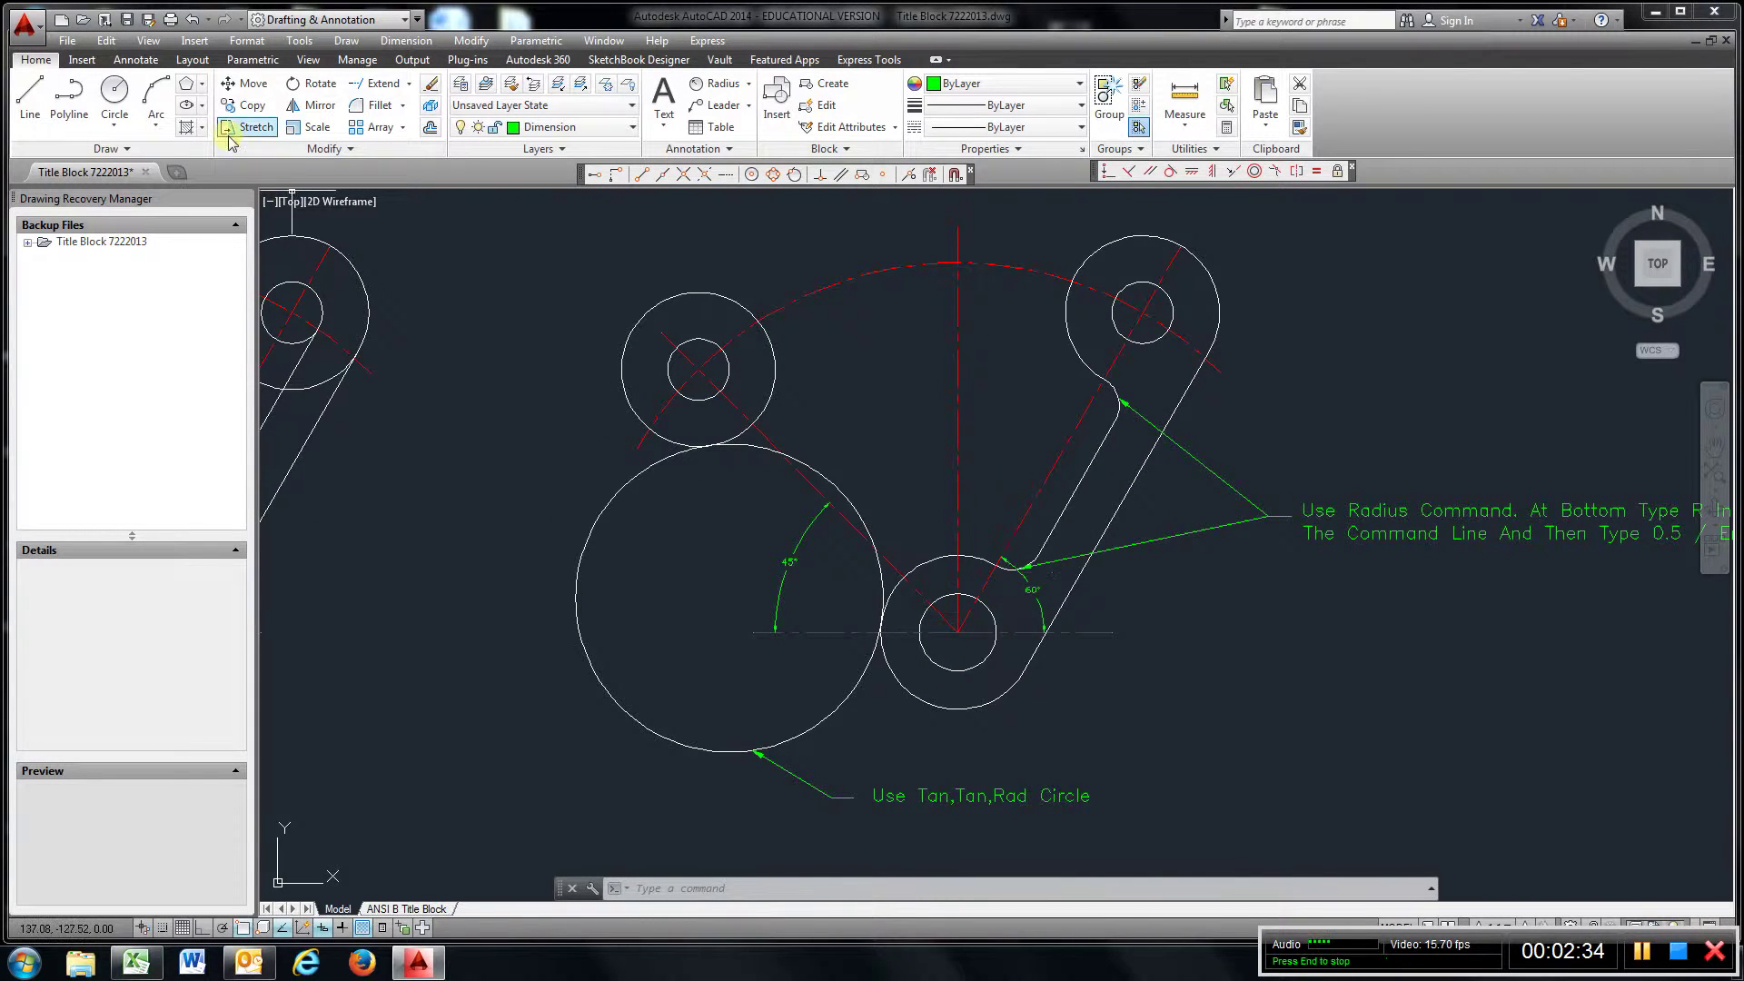
pyautogui.click(380, 109)
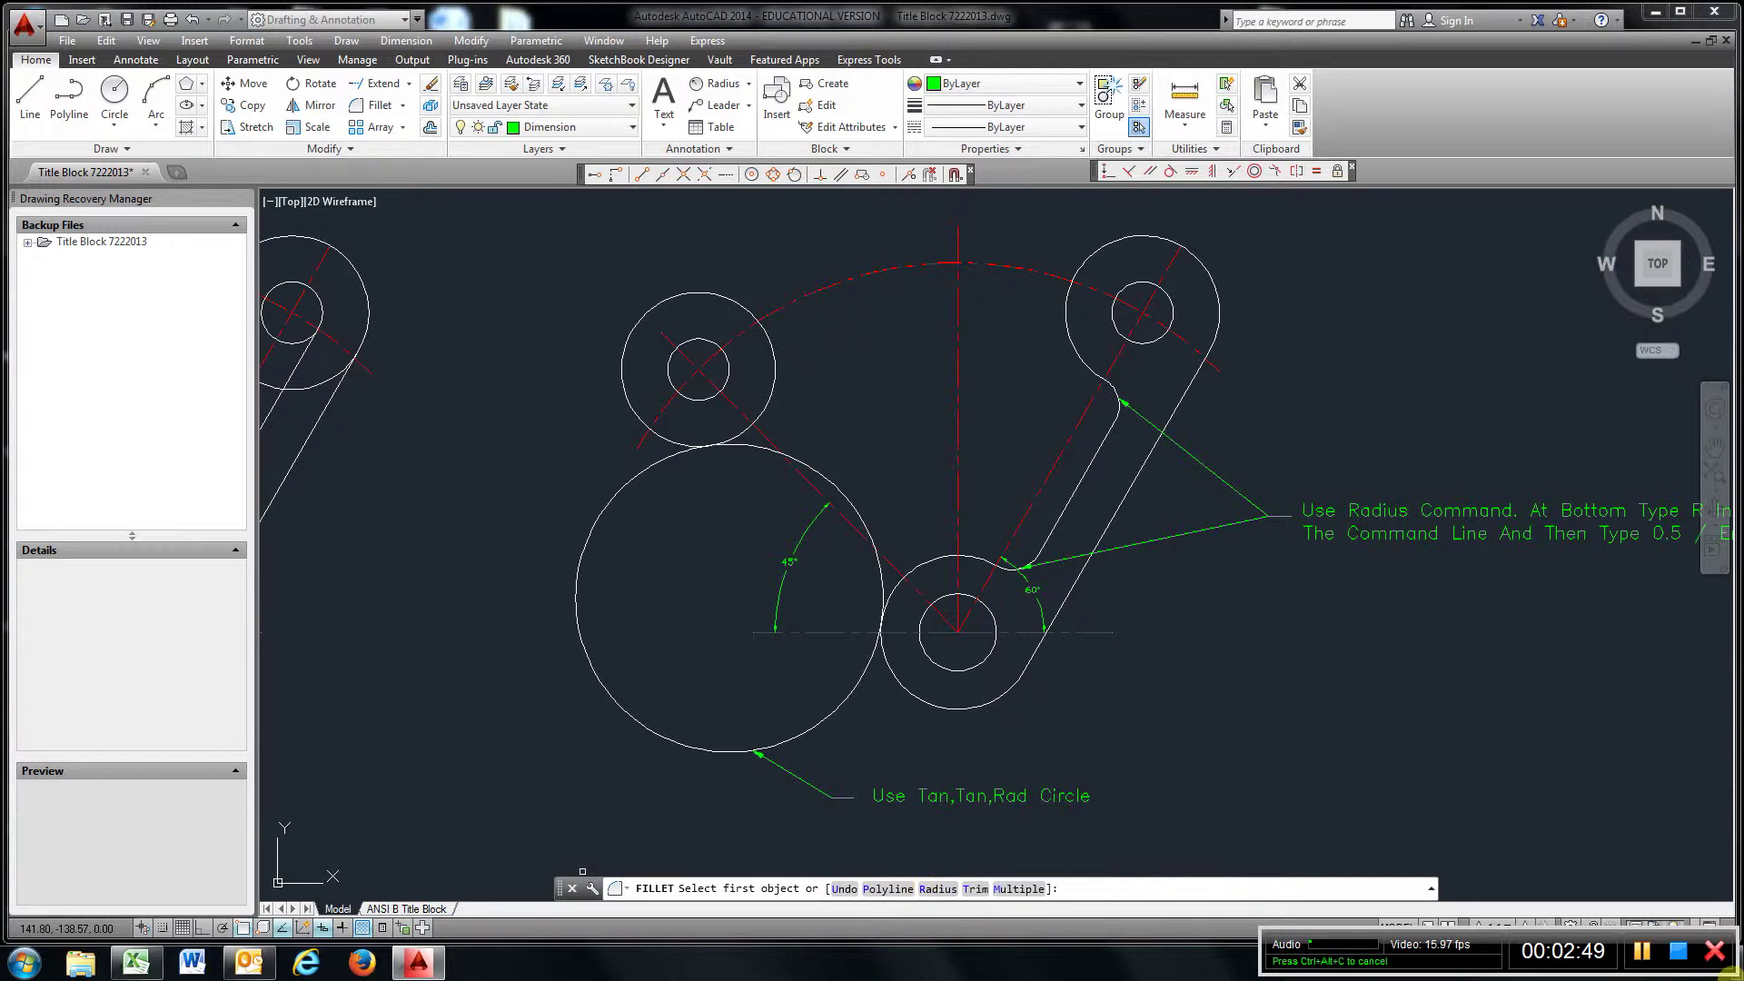
pyautogui.click(1645, 952)
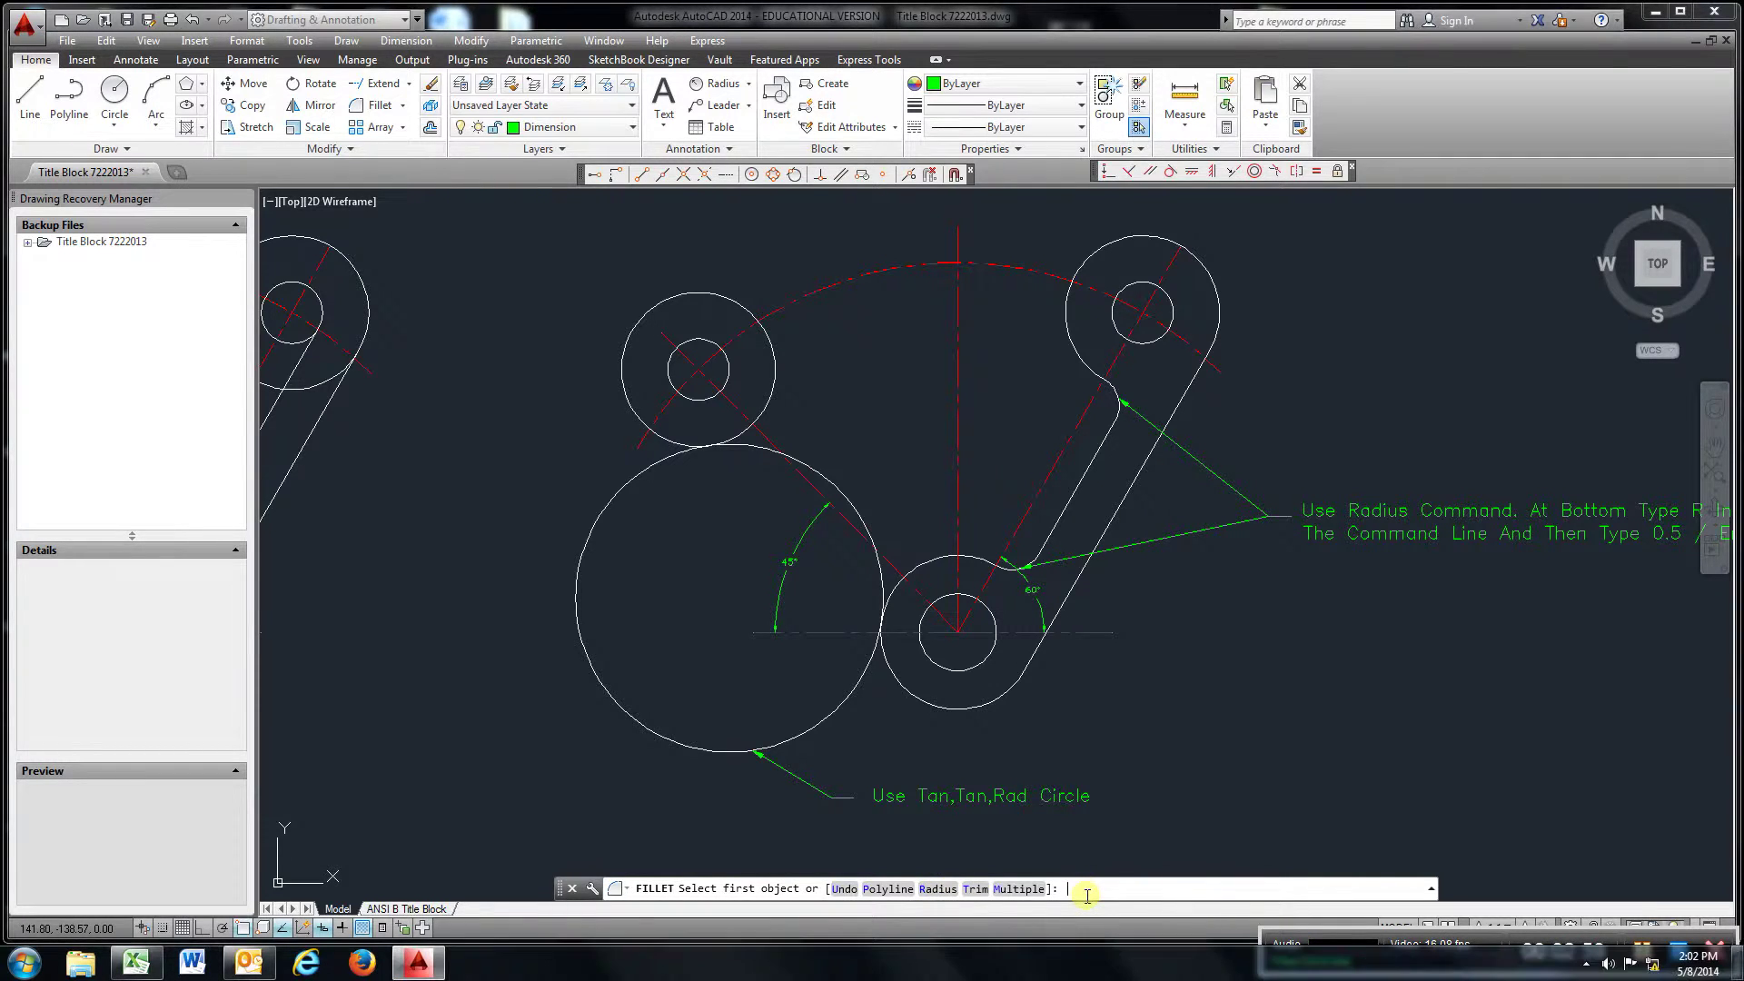
pyautogui.press('Return')
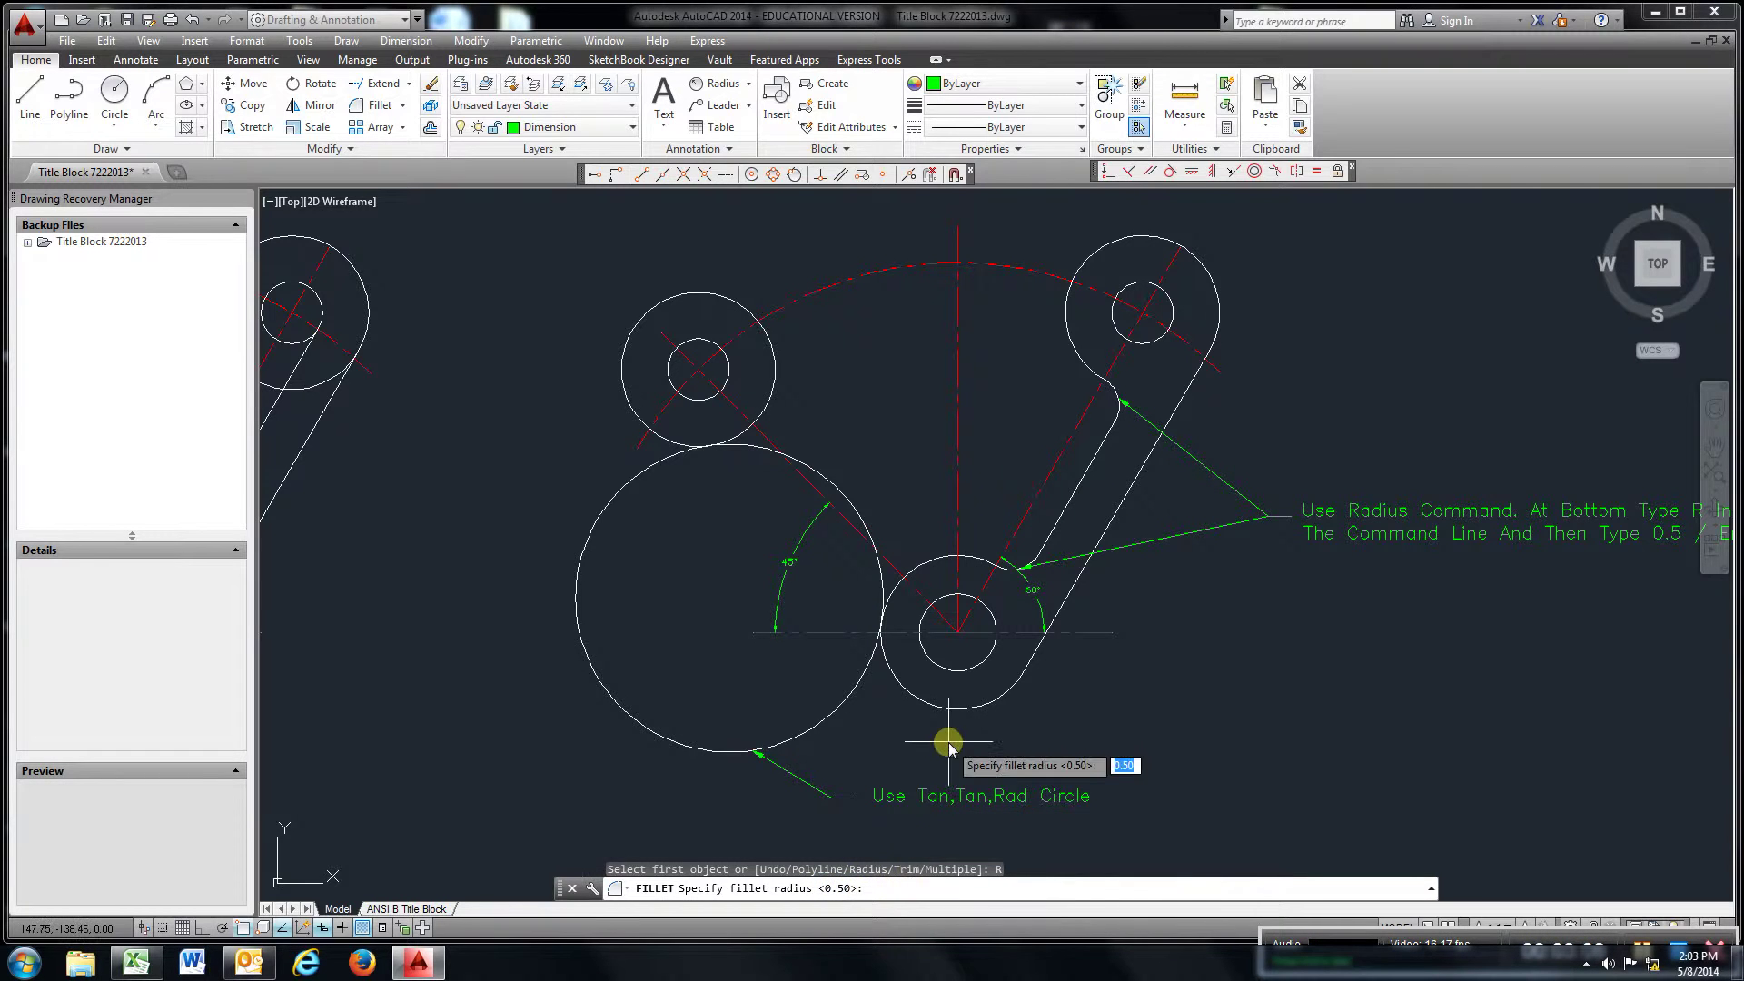
pyautogui.press('Escape')
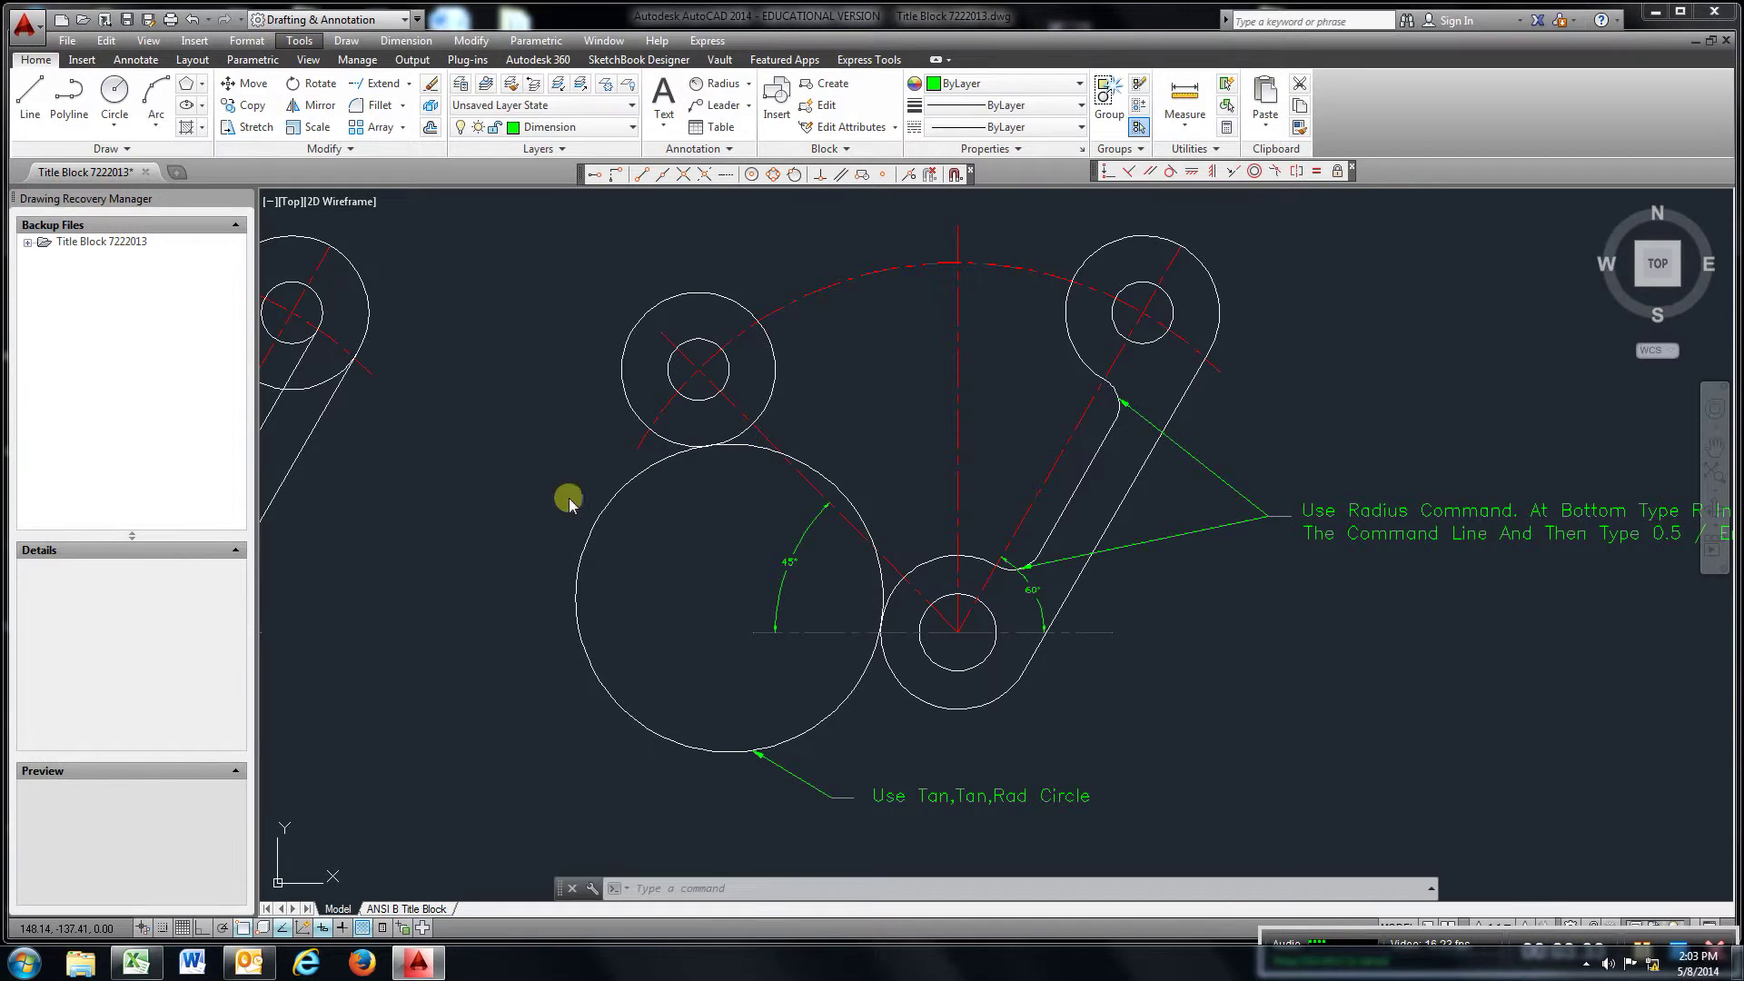
pyautogui.click(115, 125)
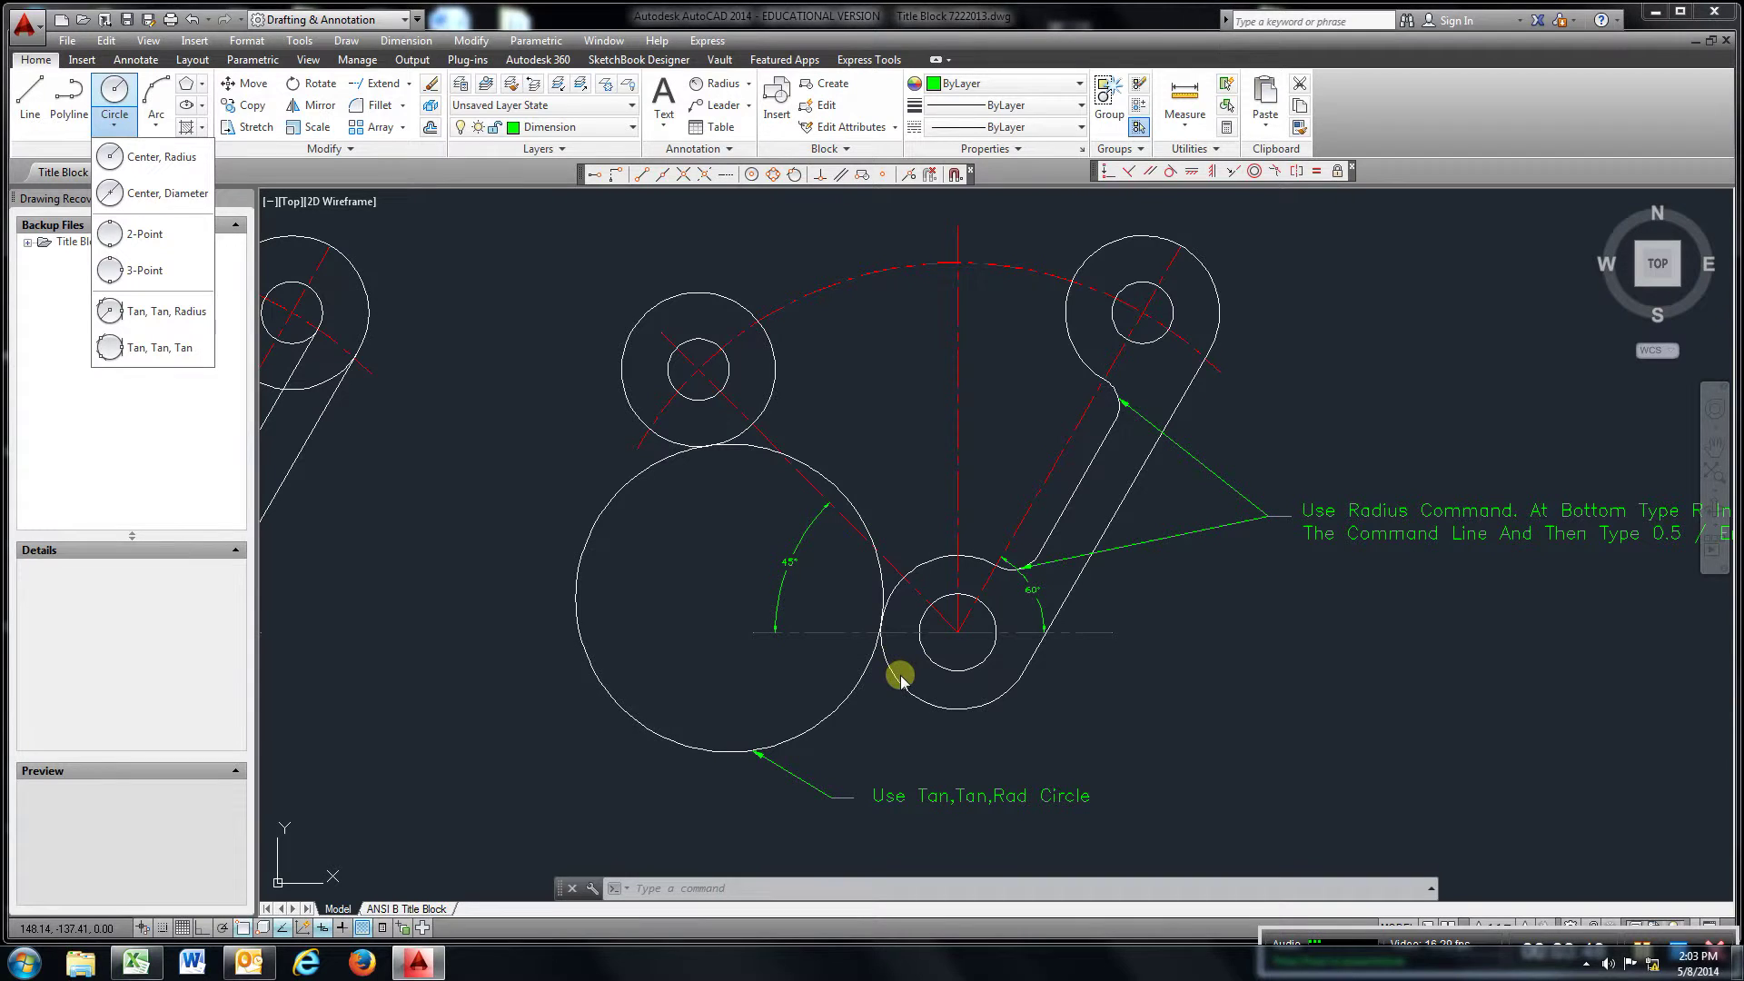
pyautogui.click(362, 385)
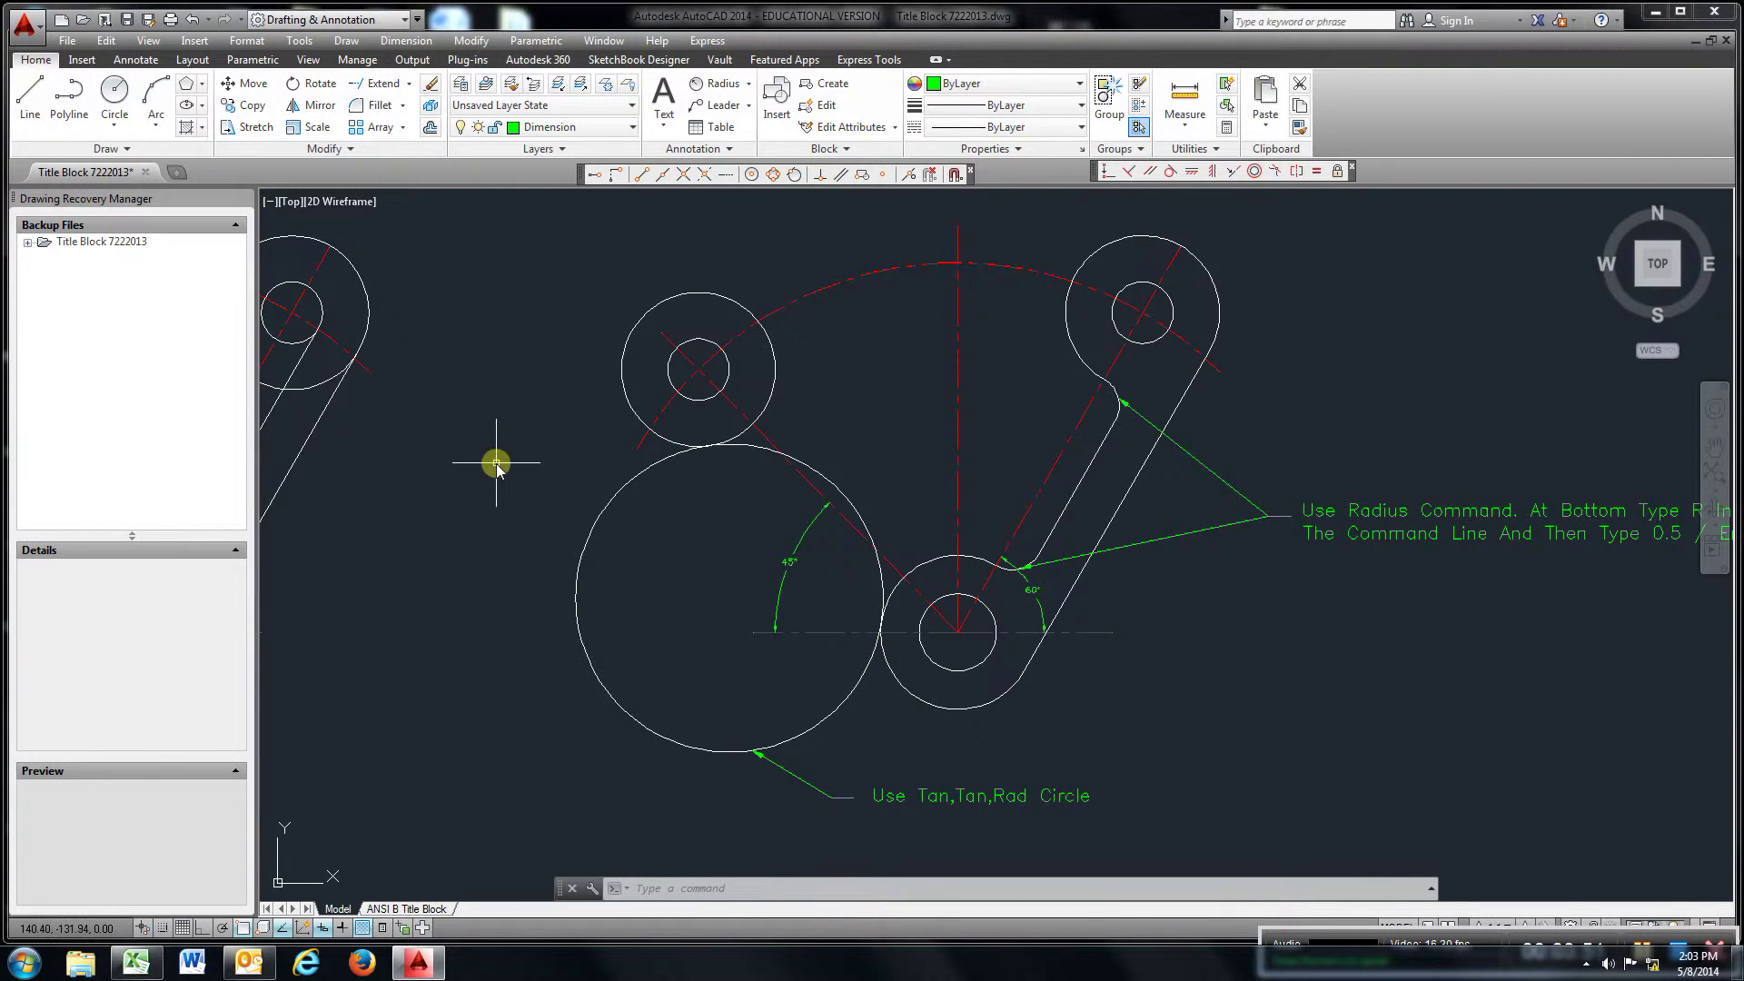
pyautogui.scroll(-4, 623, 532)
pyautogui.moveTo(1035, 585); pyautogui.dragTo(732, 545, button='middle')
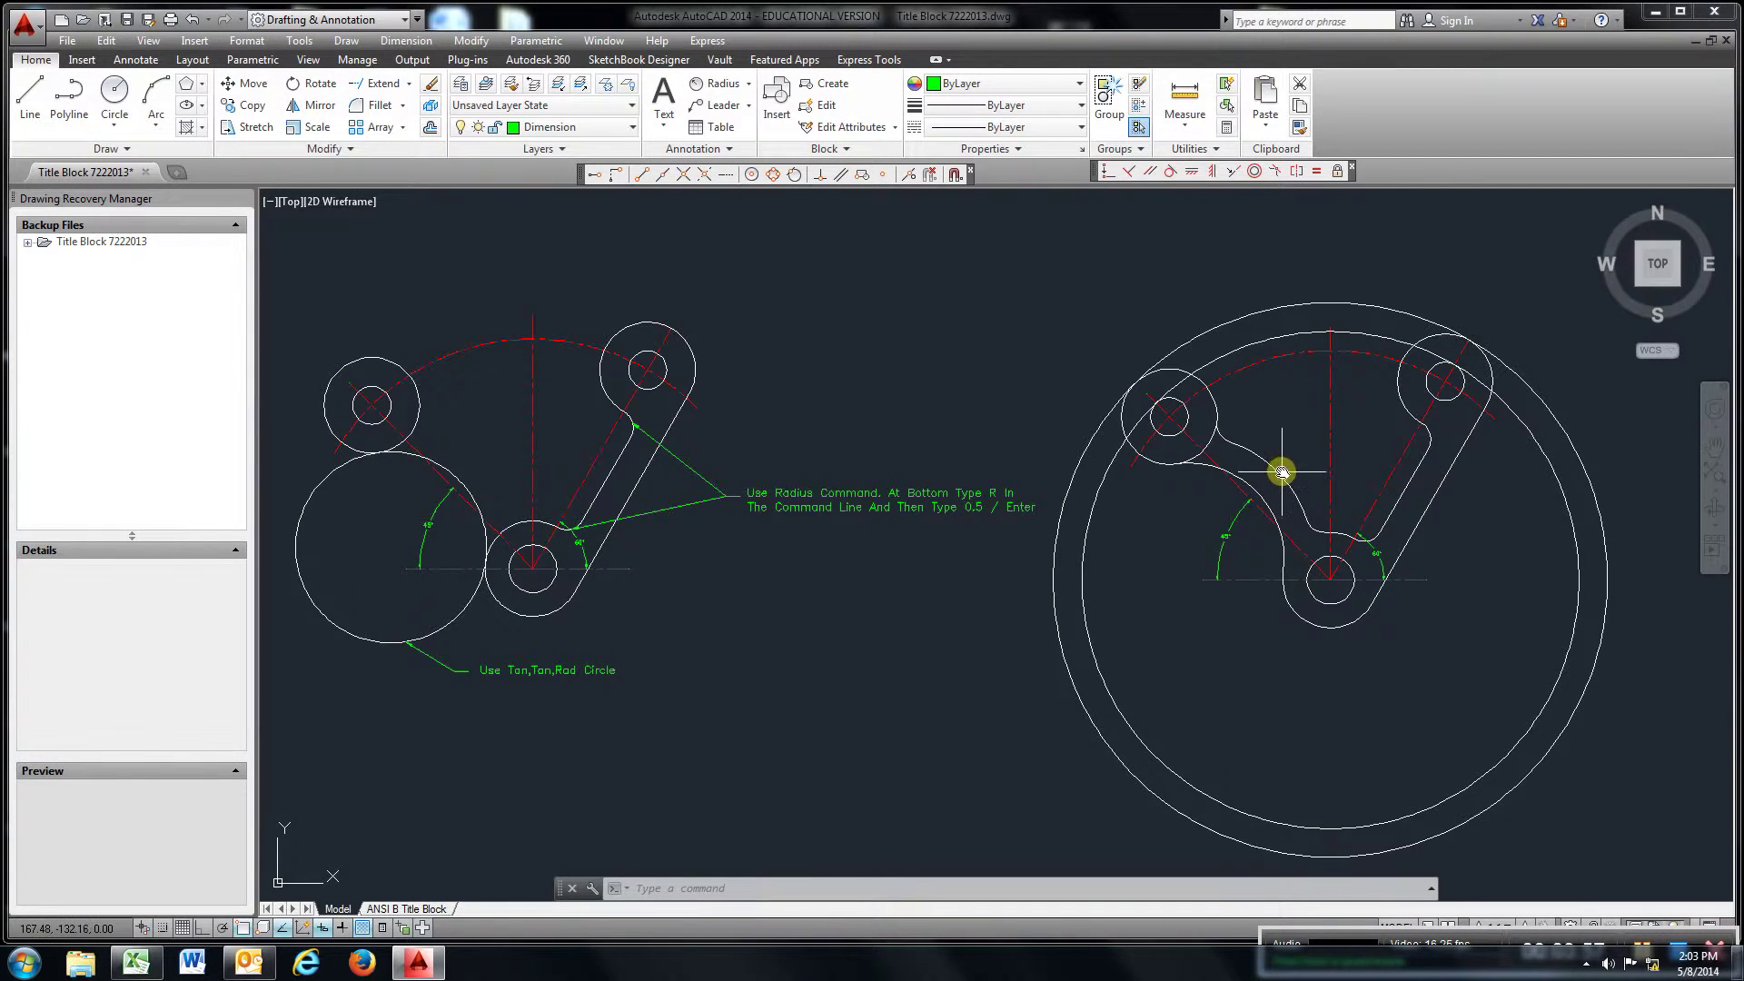
pyautogui.scroll(4, 1210, 499)
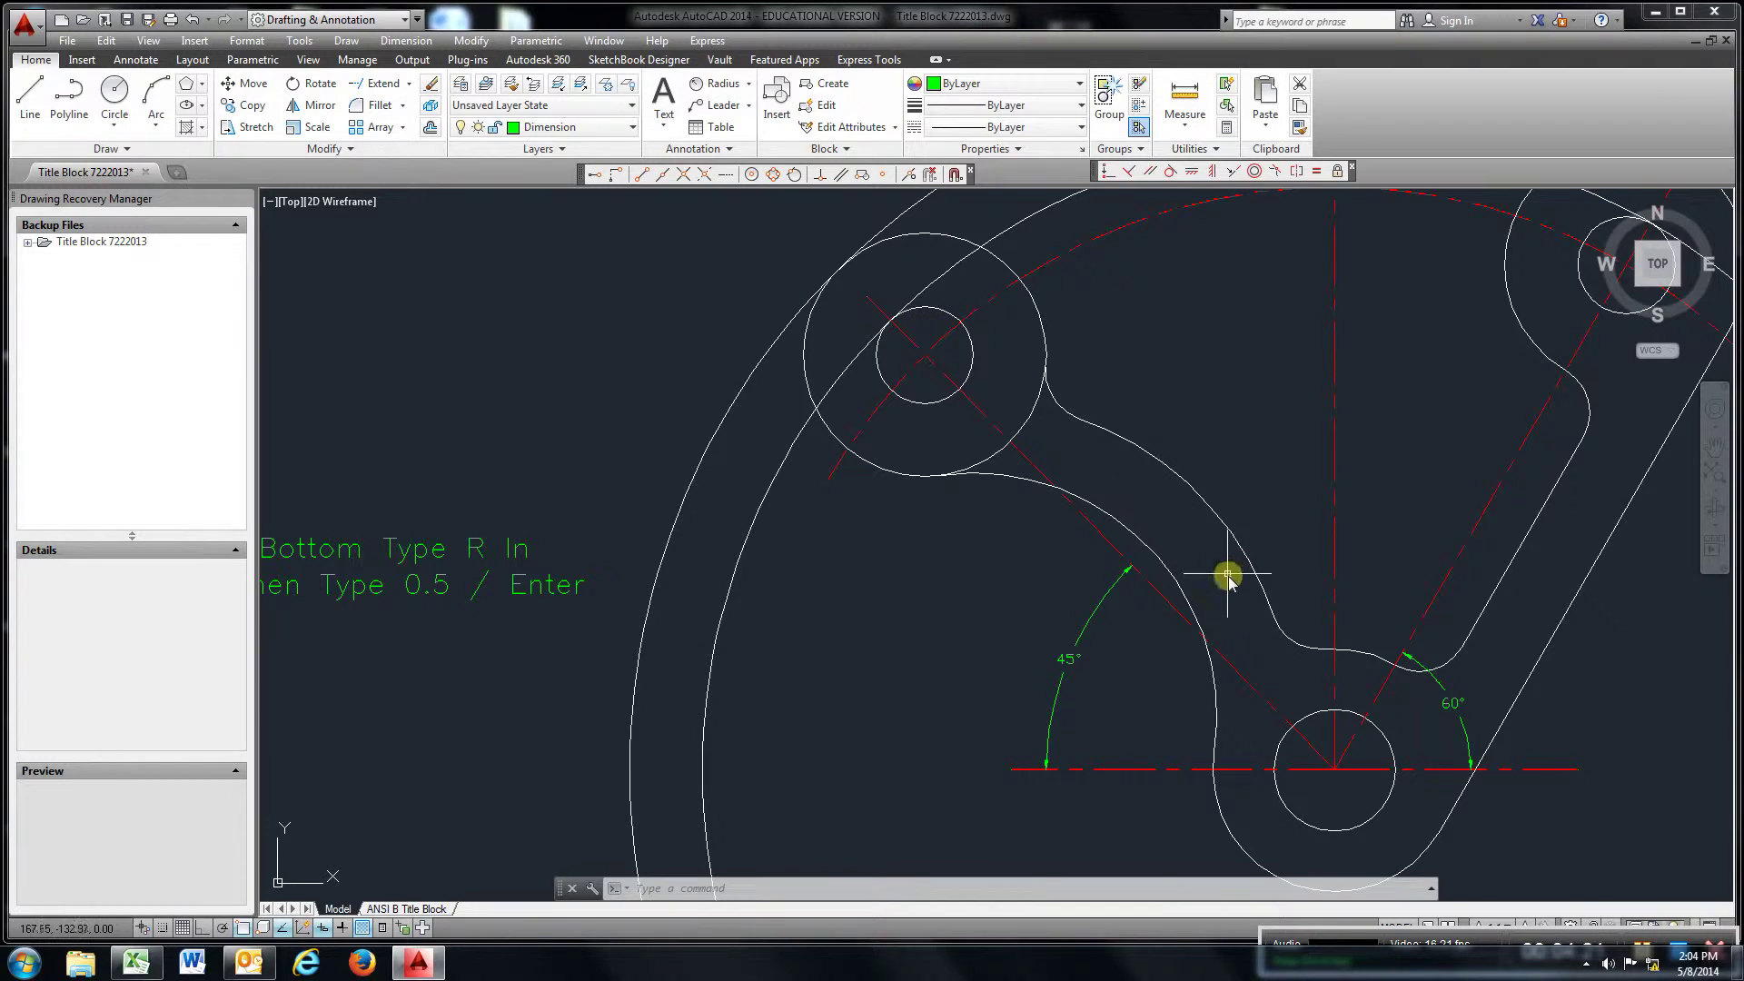
pyautogui.scroll(-2, 1135, 530)
pyautogui.moveTo(1051, 506)
pyautogui.mouseDown(button='middle')
pyautogui.moveTo(829, 576)
pyautogui.moveTo(863, 503)
pyautogui.mouseUp(button='middle')
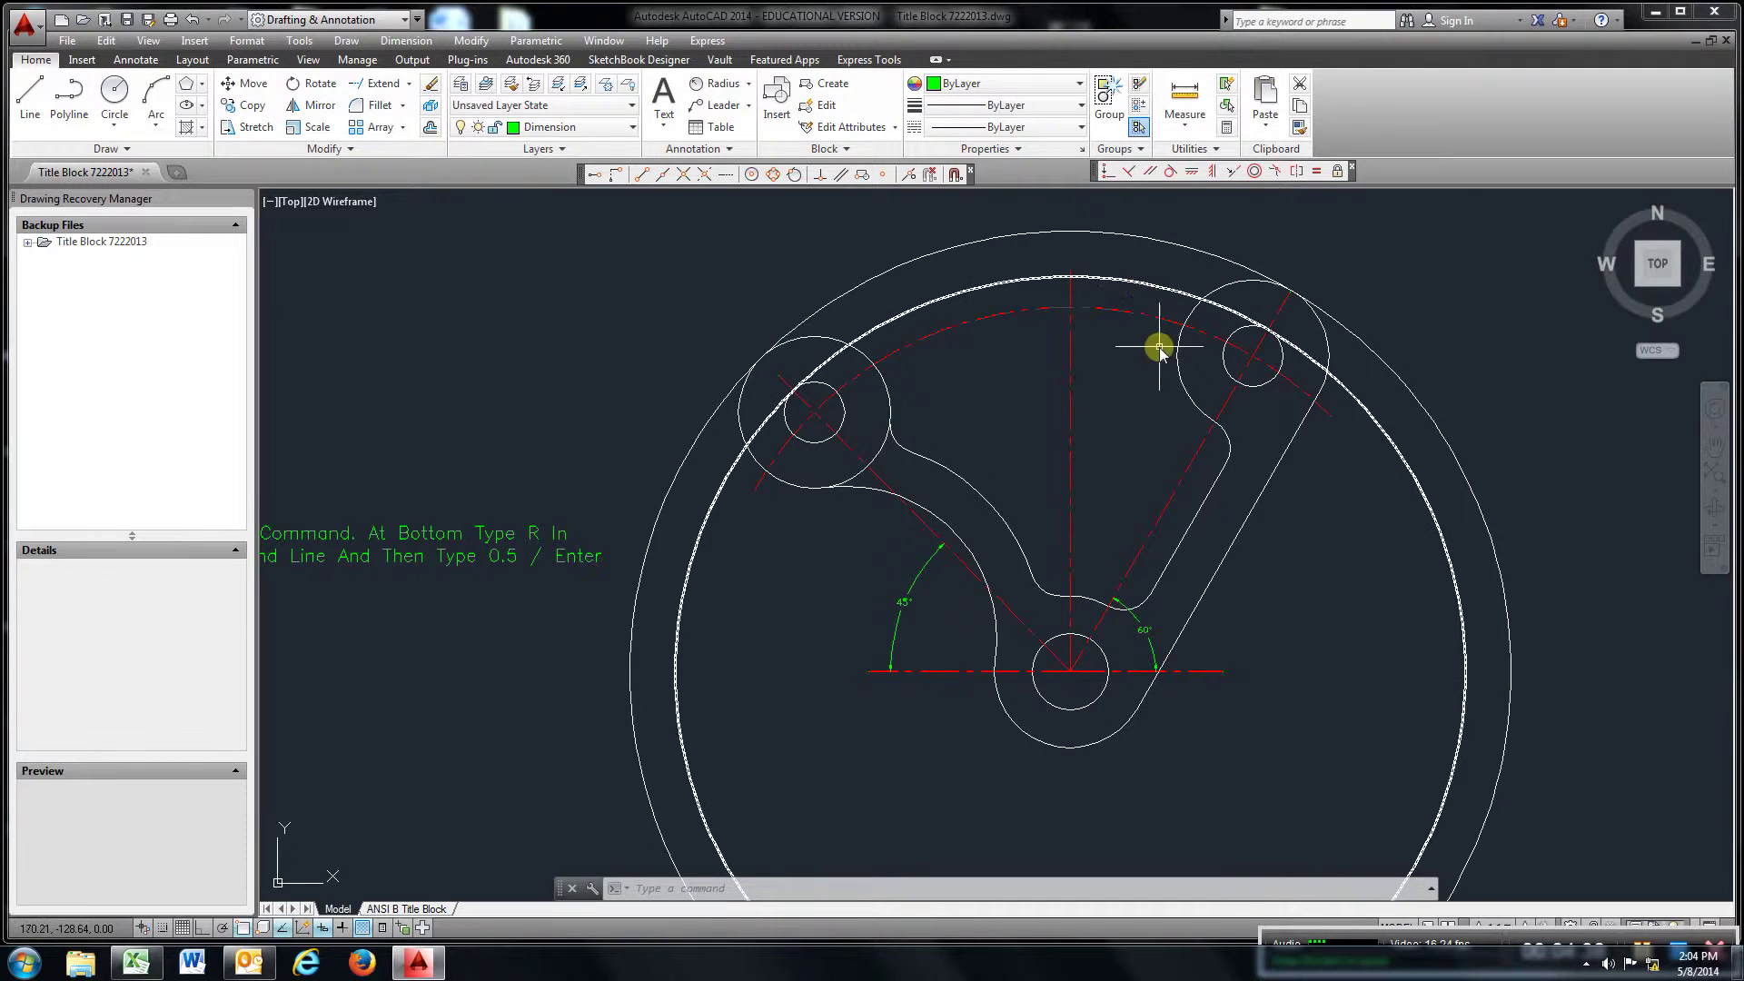
pyautogui.scroll(-5, 1445, 698)
pyautogui.moveTo(1452, 701); pyautogui.dragTo(1051, 693, button='middle')
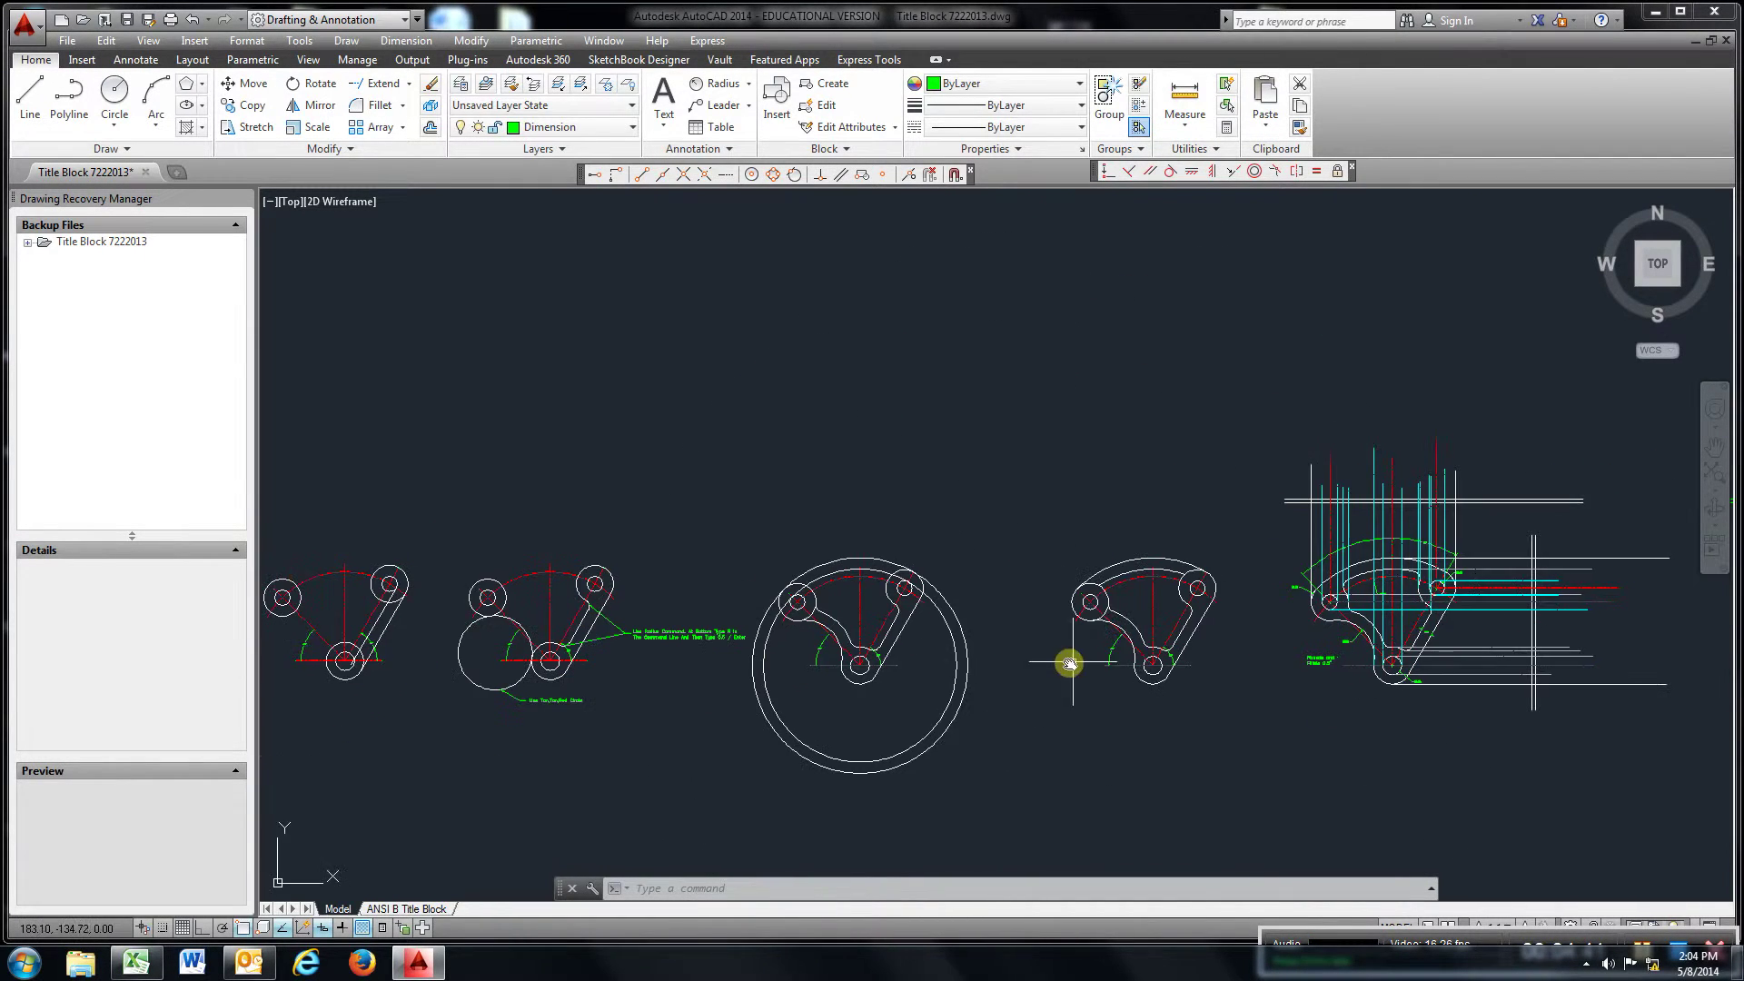
pyautogui.scroll(4, 1135, 640)
pyautogui.scroll(4, 1132, 548)
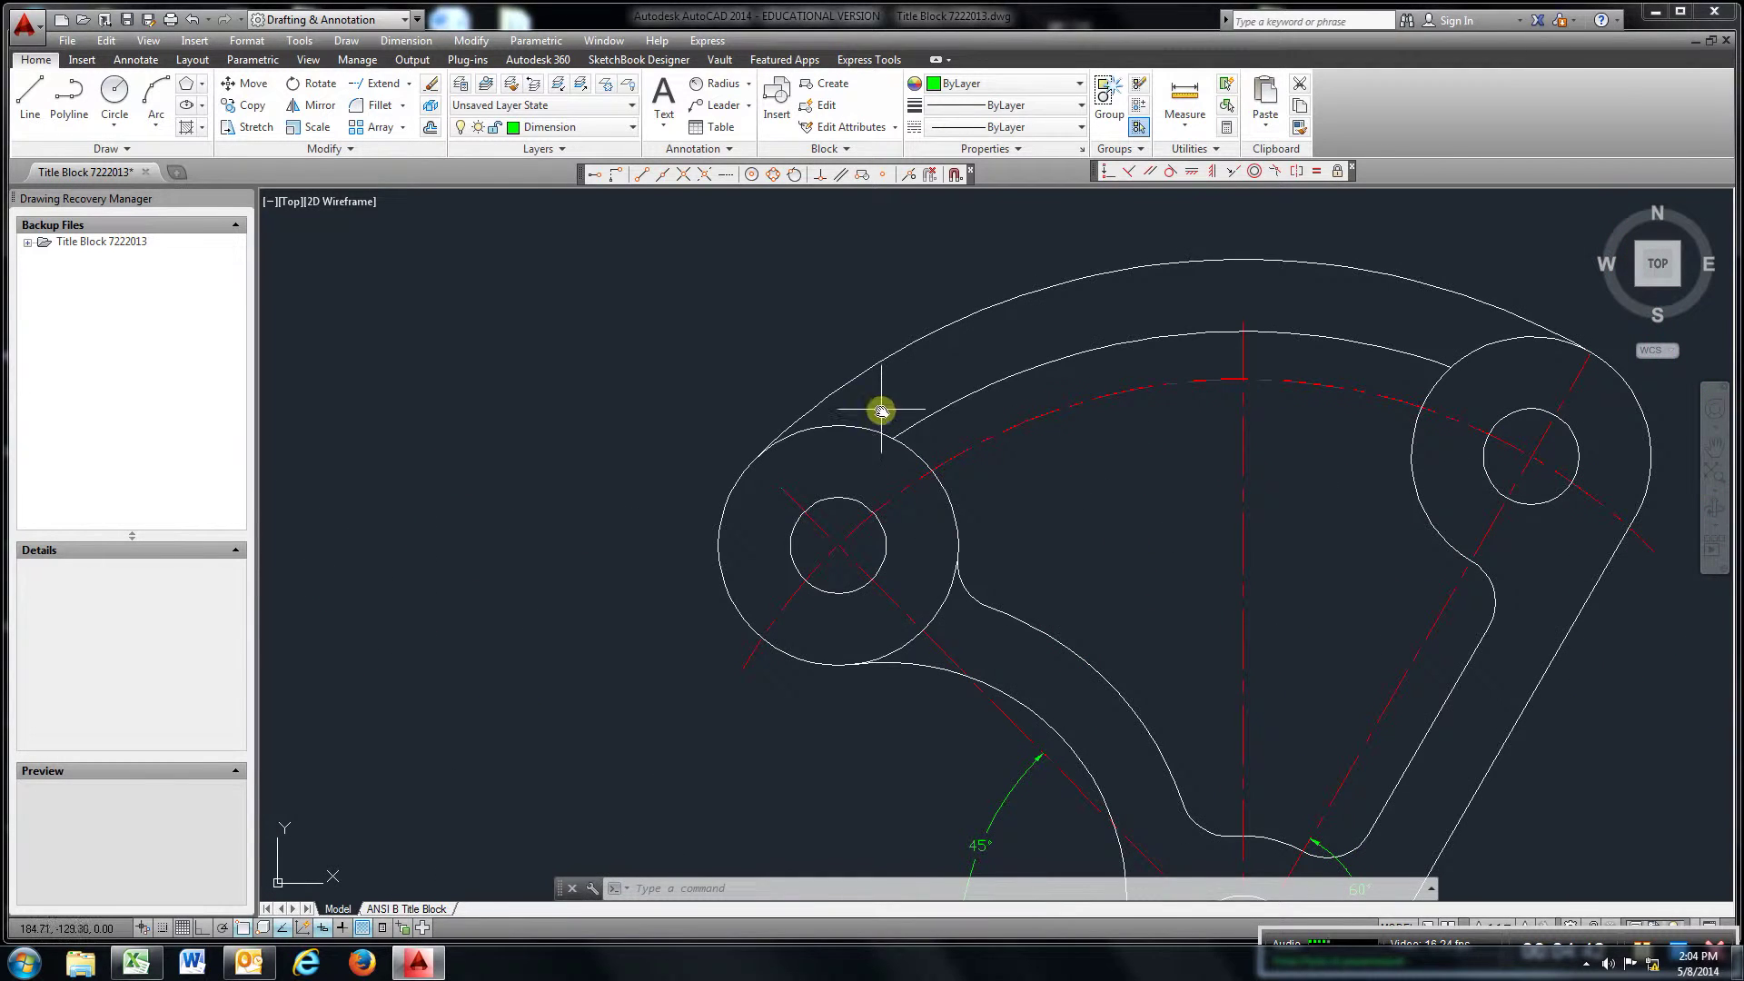
pyautogui.scroll(-8, 874, 427)
pyautogui.scroll(6, 918, 421)
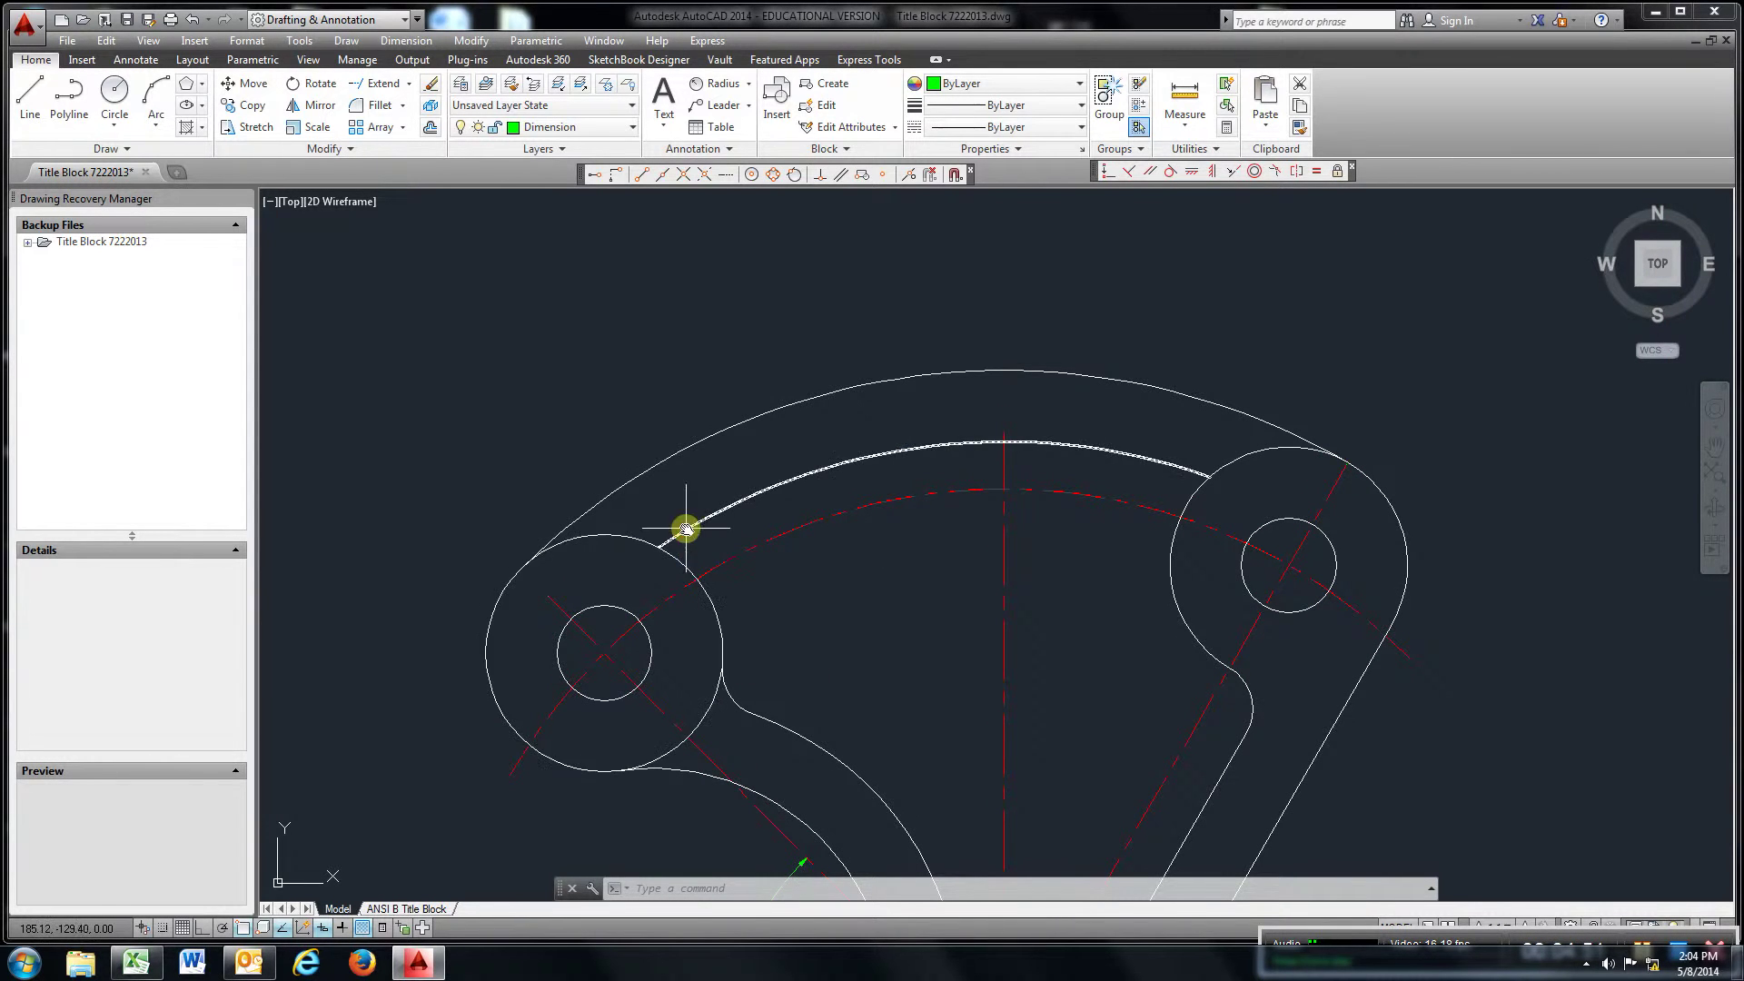
pyautogui.scroll(-6, 985, 681)
pyautogui.scroll(6, 987, 680)
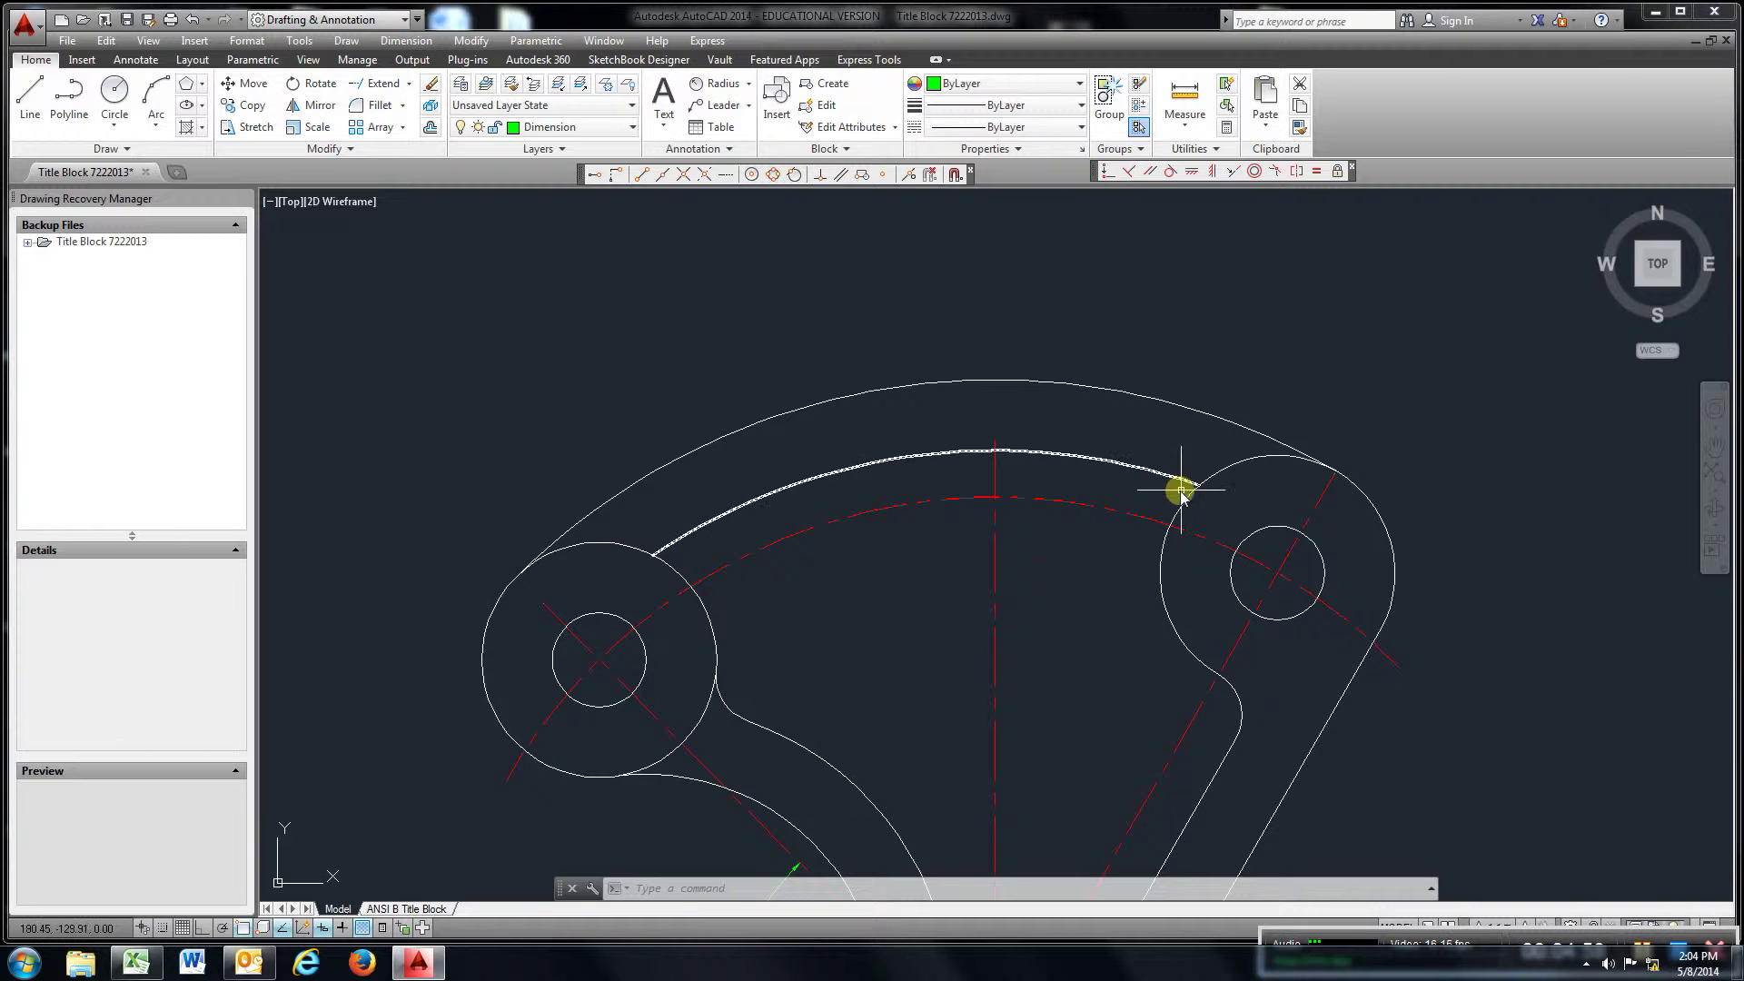
pyautogui.scroll(-4, 1063, 504)
pyautogui.moveTo(1148, 623); pyautogui.dragTo(641, 619, button='middle')
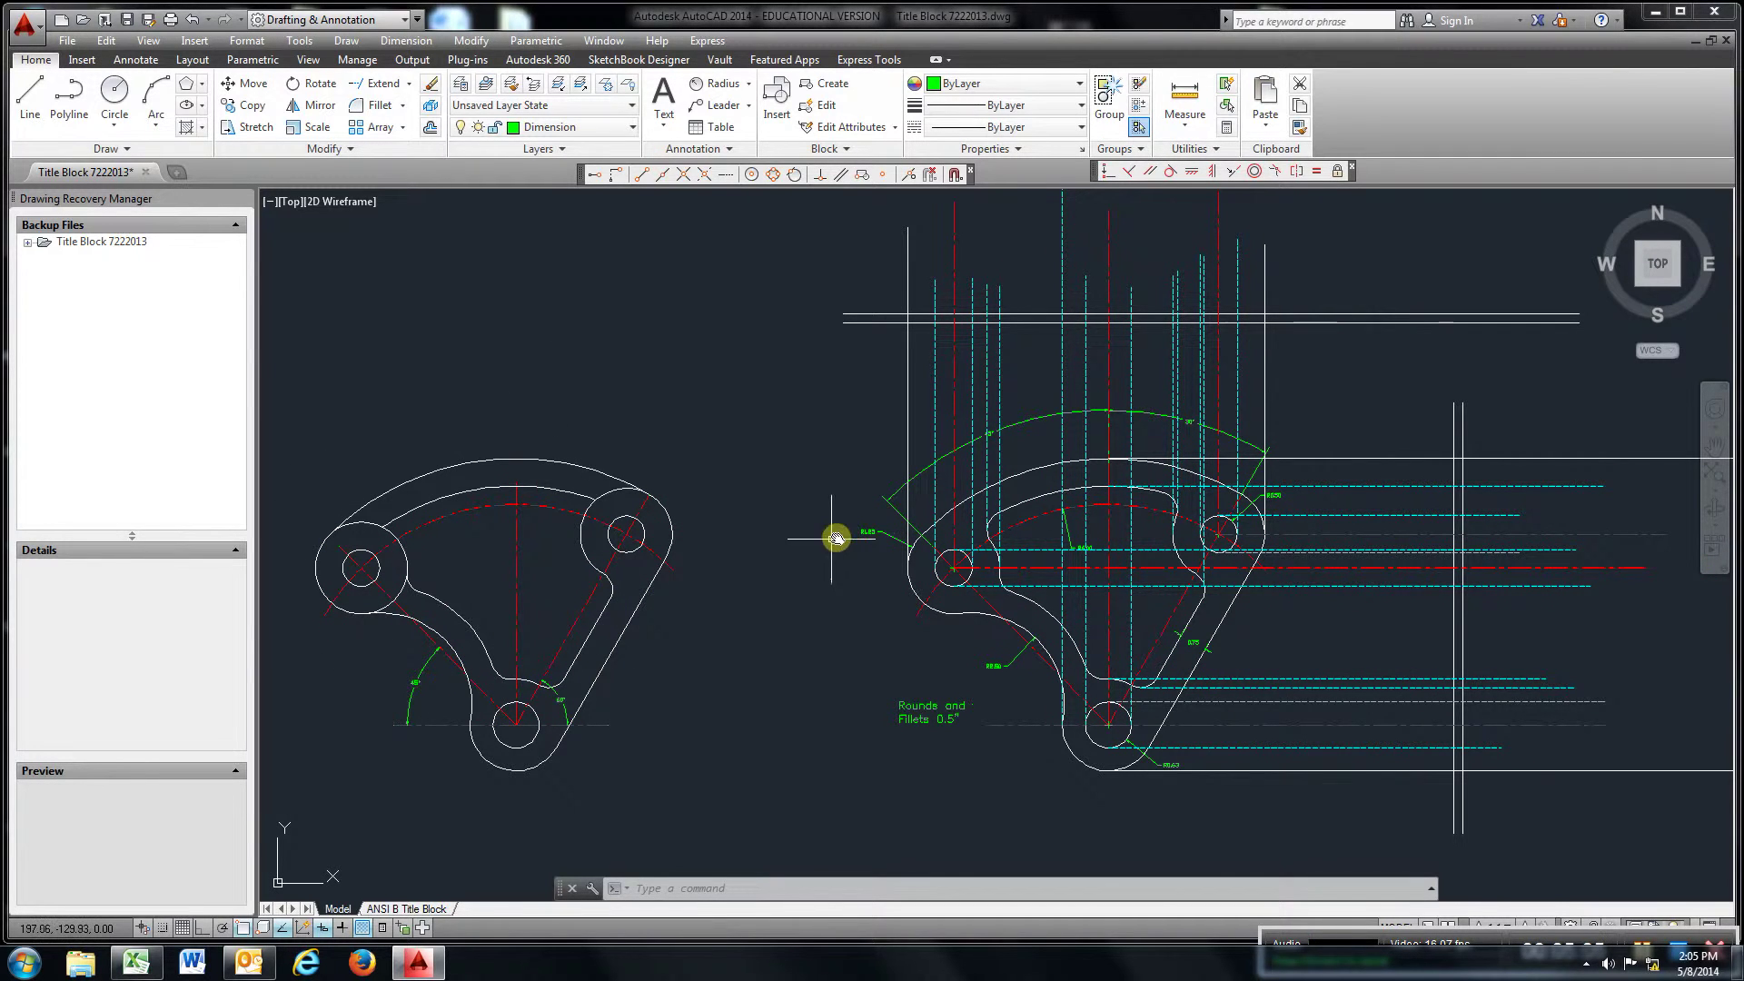
# - Fillet the inner arc into both the left and right end circles
pyautogui.moveTo(712, 533); pyautogui.dragTo(1059, 537, button='middle')
pyautogui.scroll(5, 909, 549)
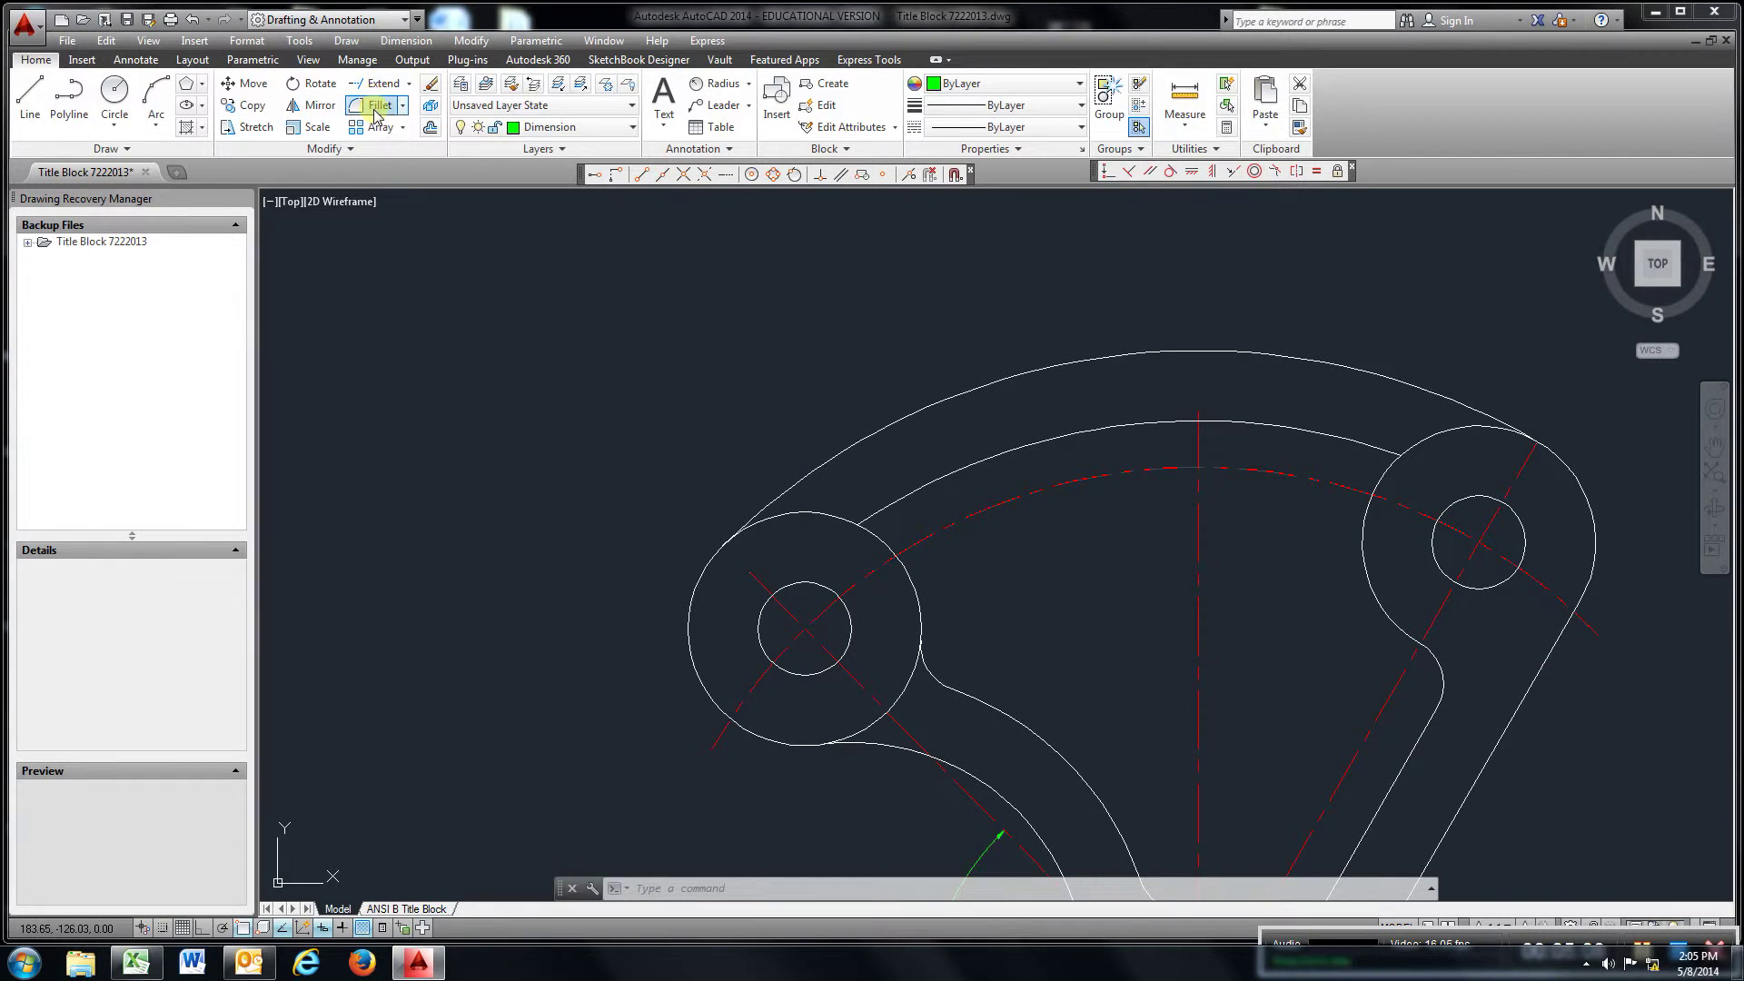
pyautogui.click(875, 540)
pyautogui.click(878, 512)
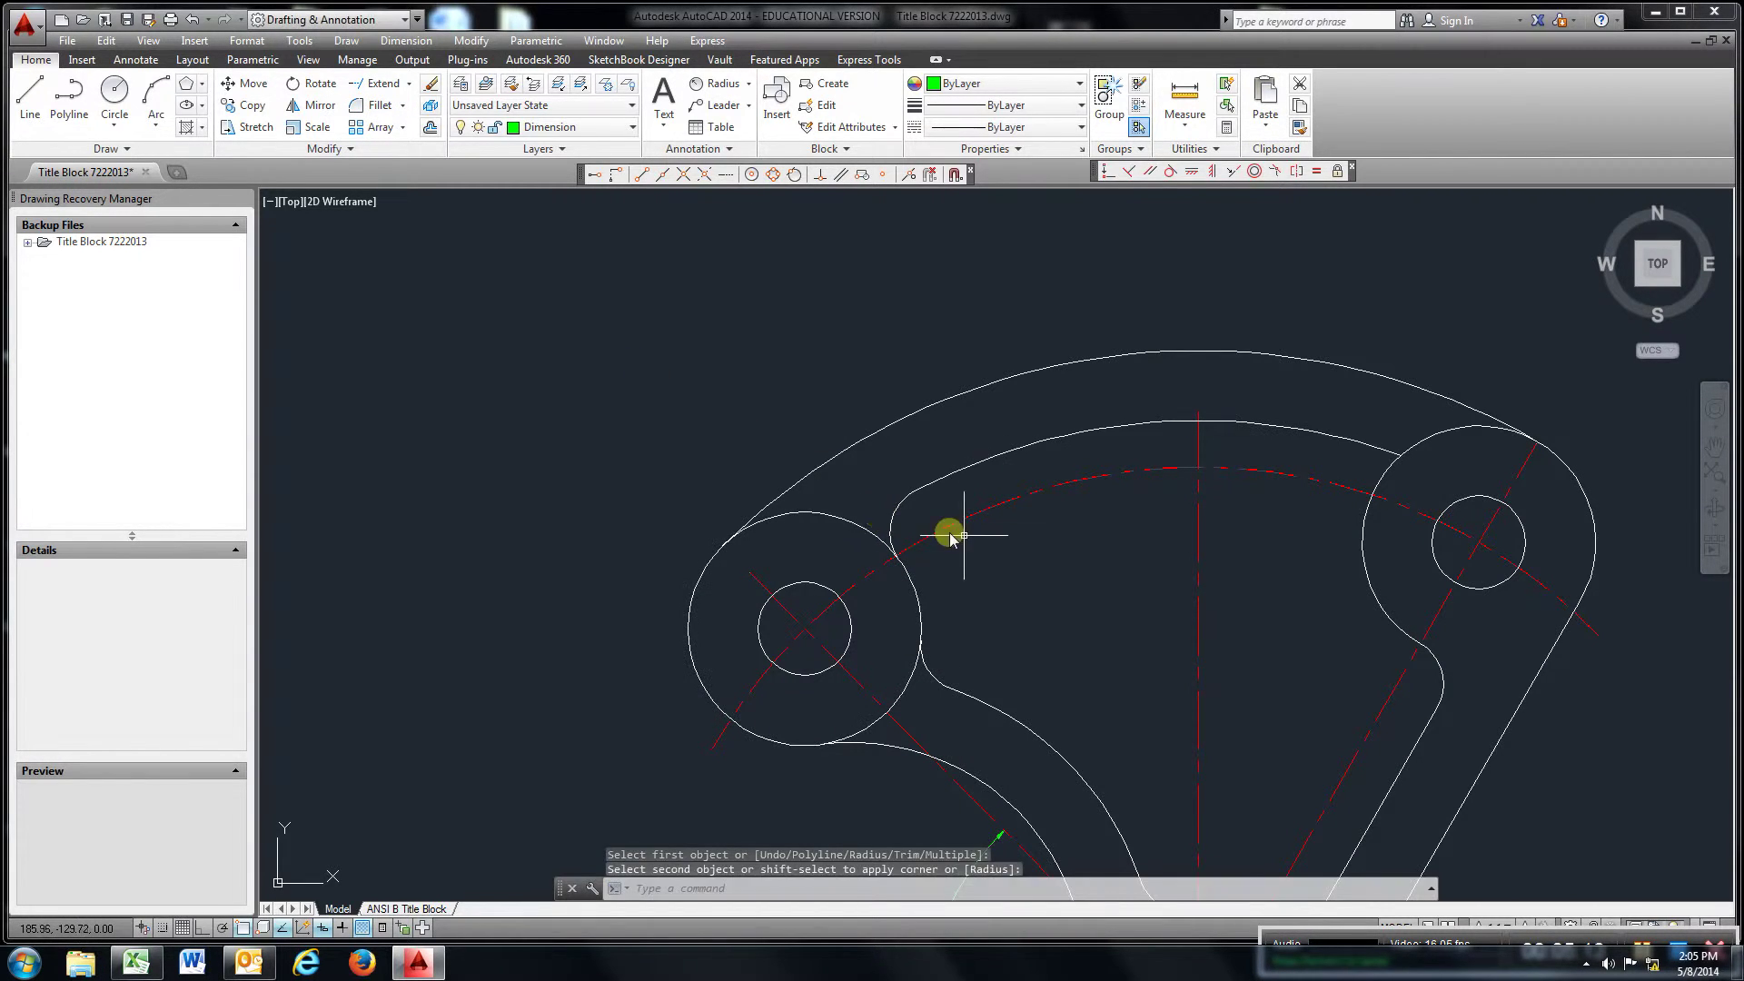
pyautogui.click(380, 104)
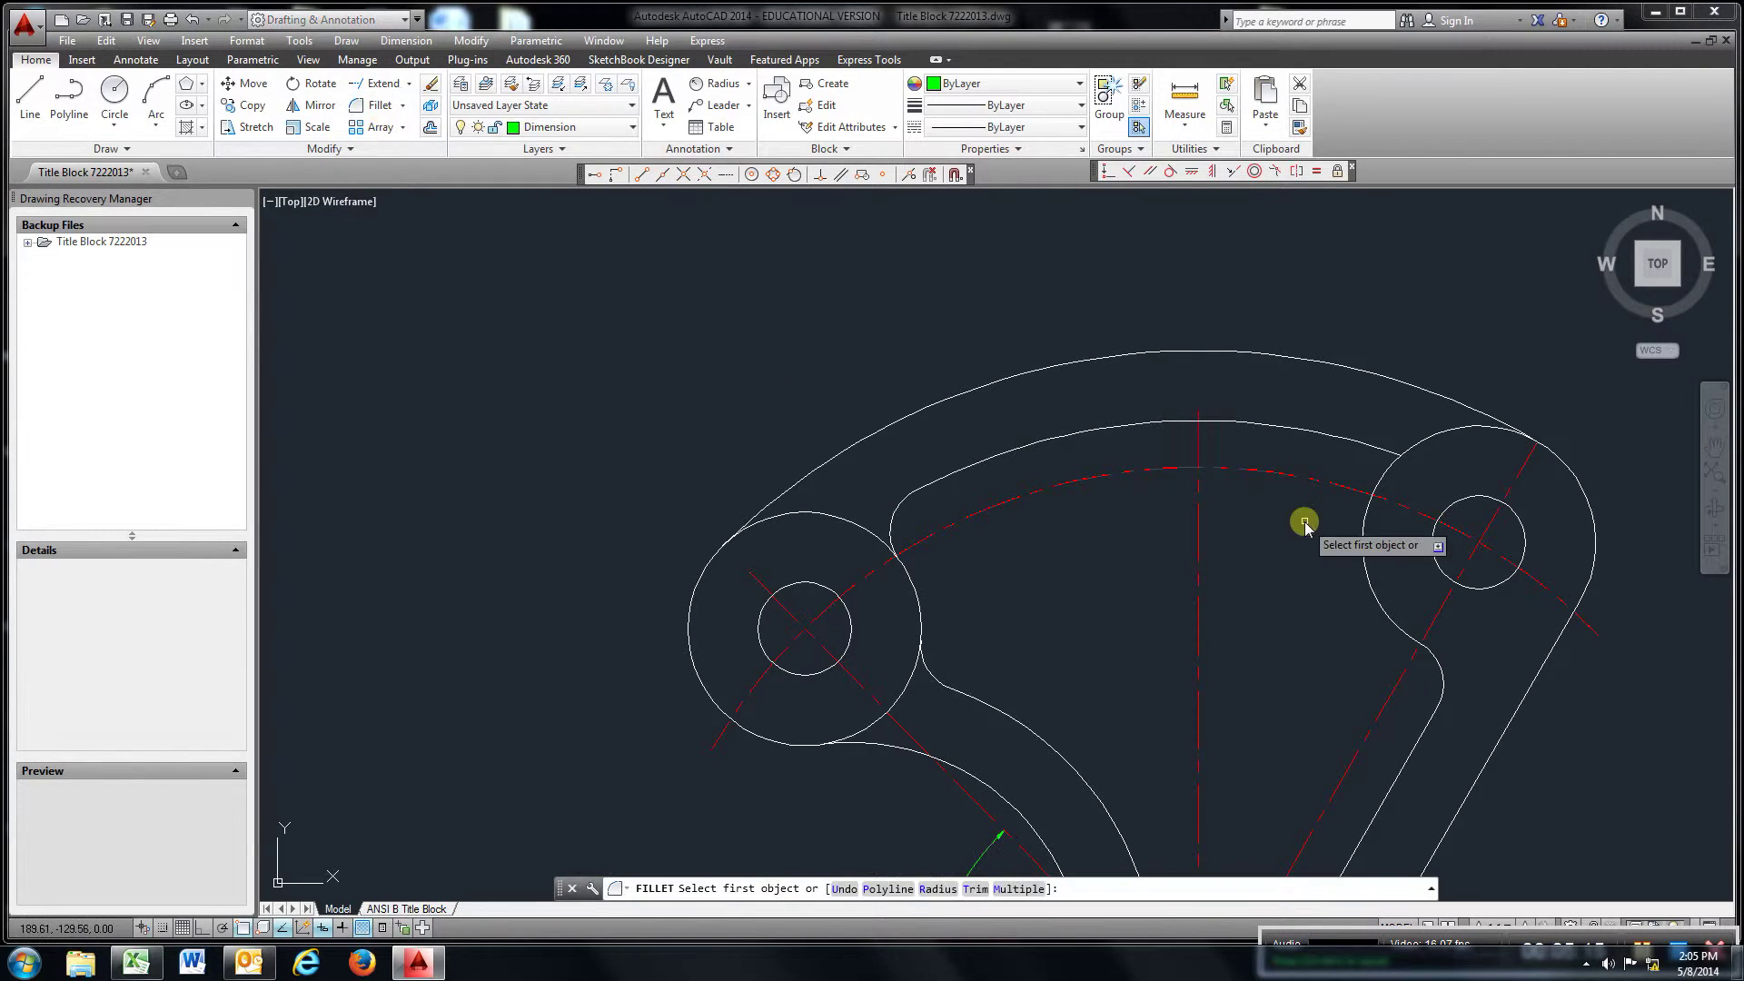
pyautogui.click(1380, 476)
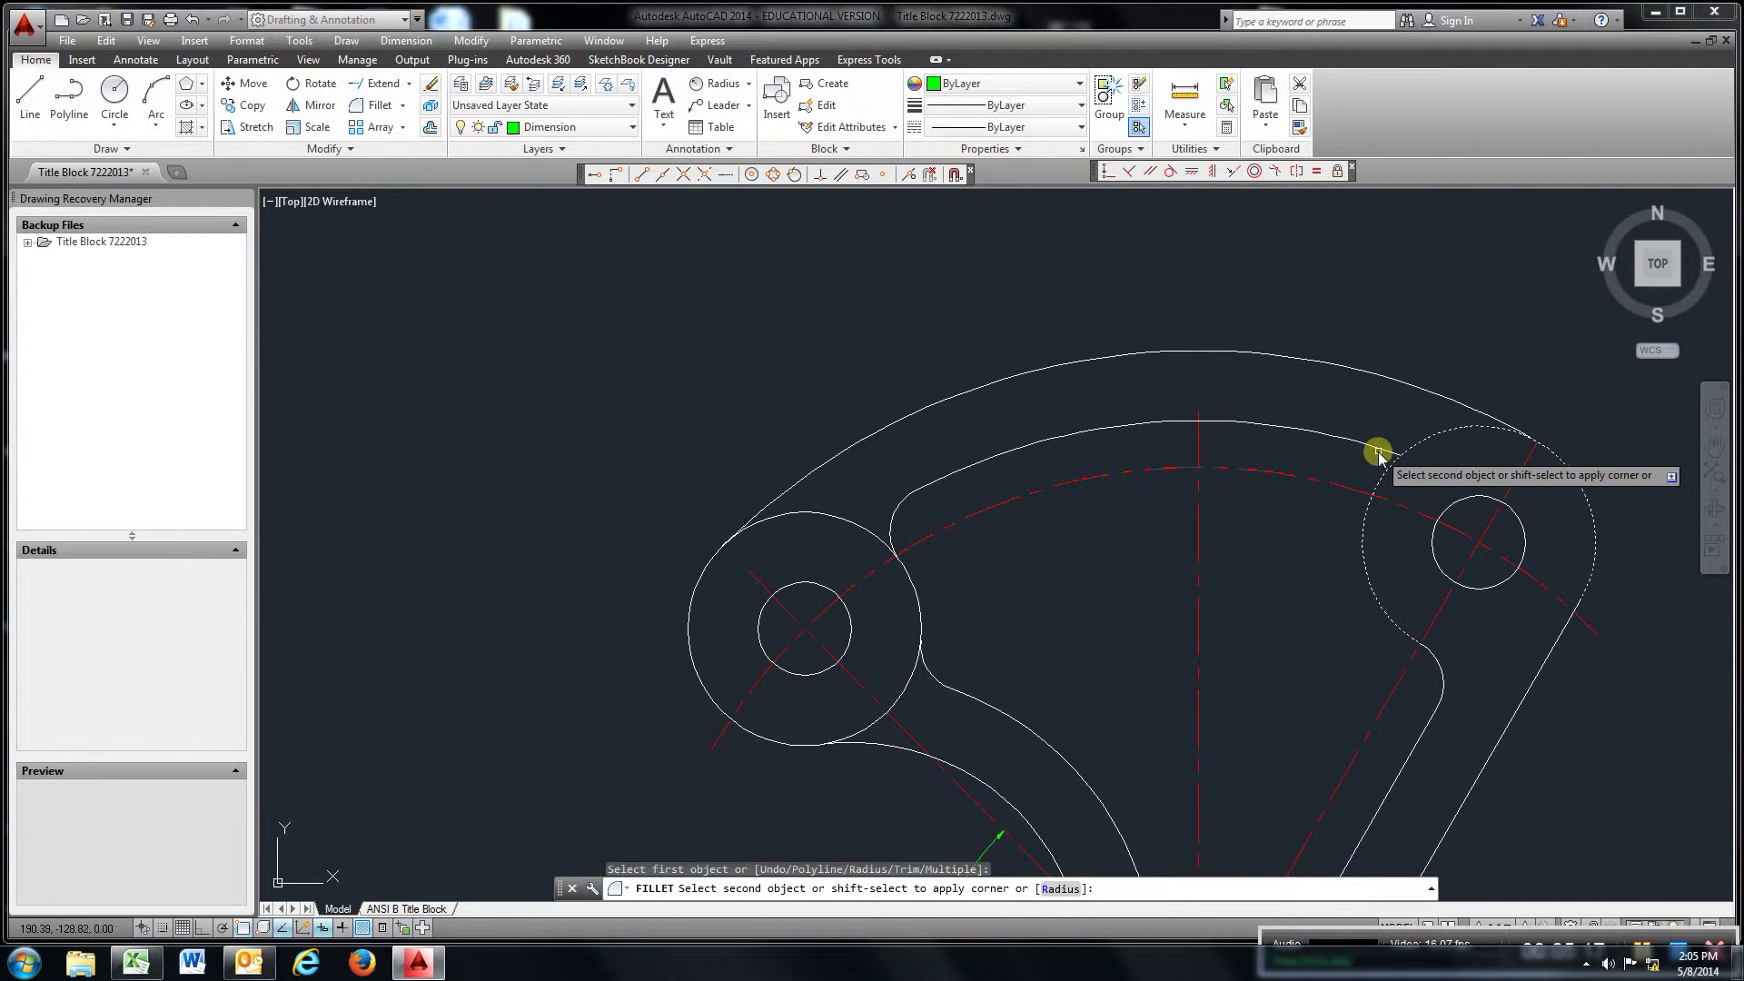
pyautogui.click(1375, 449)
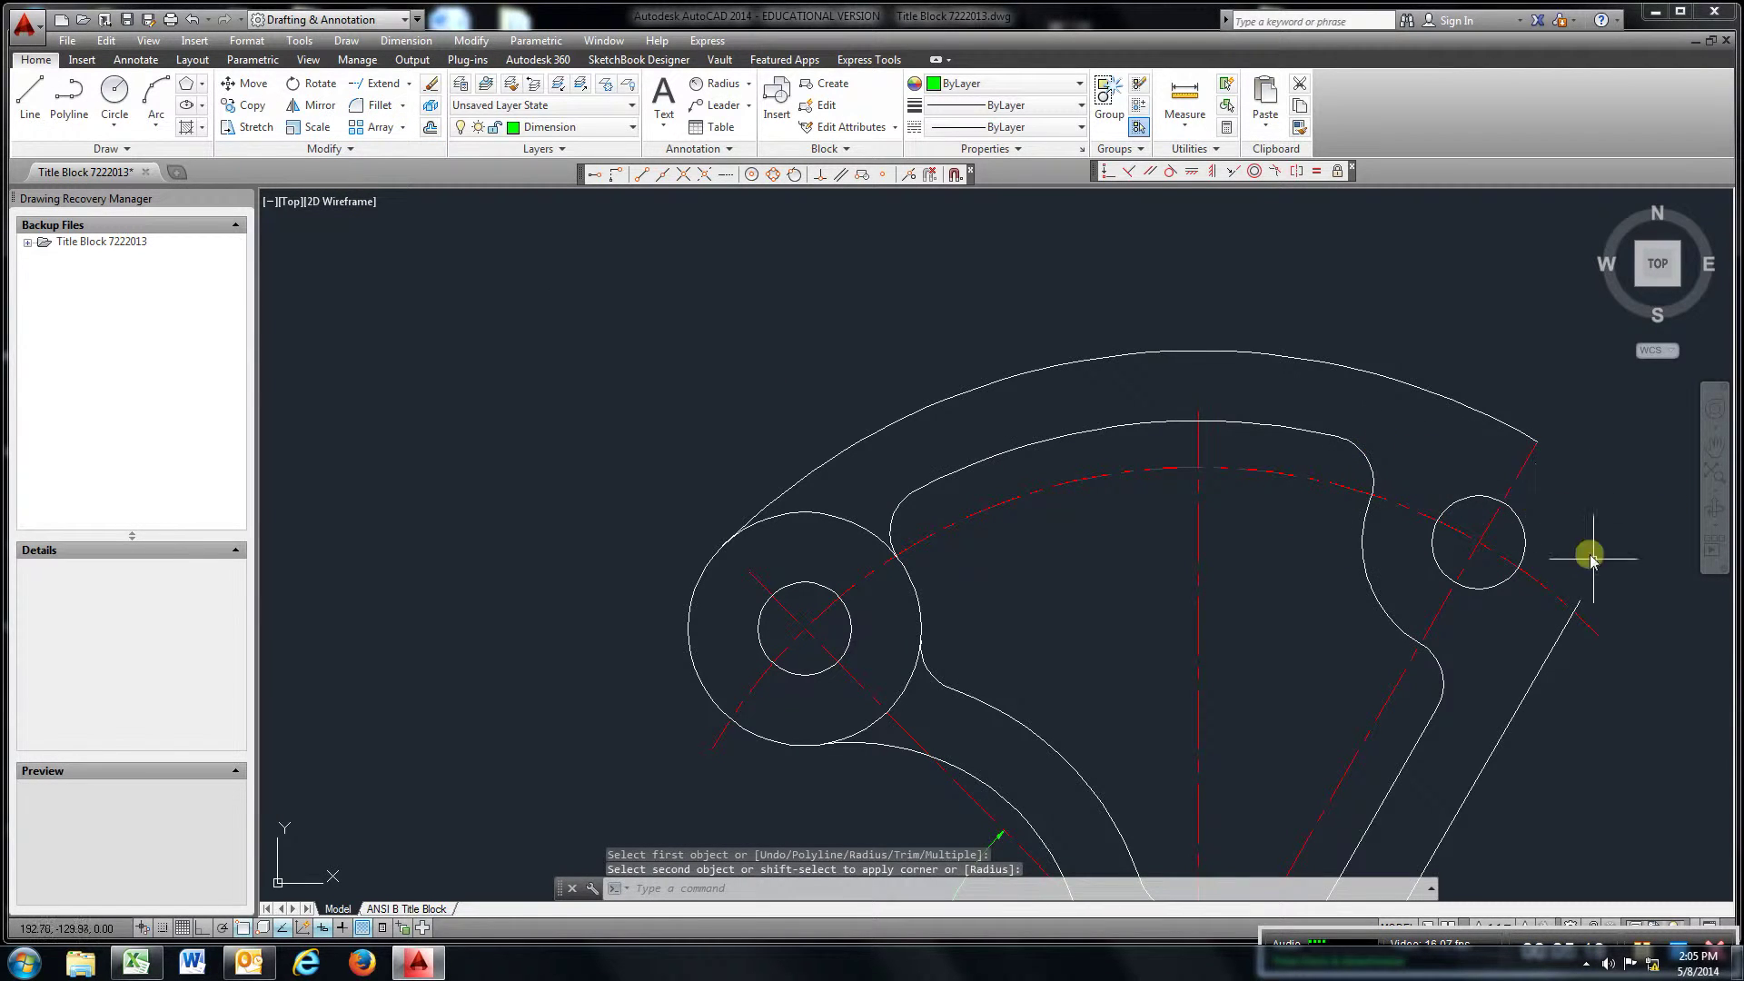
# - Draw a 1.25-radius circle centred on the right hole, reaching the top edge
pyautogui.moveTo(1484, 510); pyautogui.dragTo(1041, 479, button='middle')
pyautogui.click(114, 90)
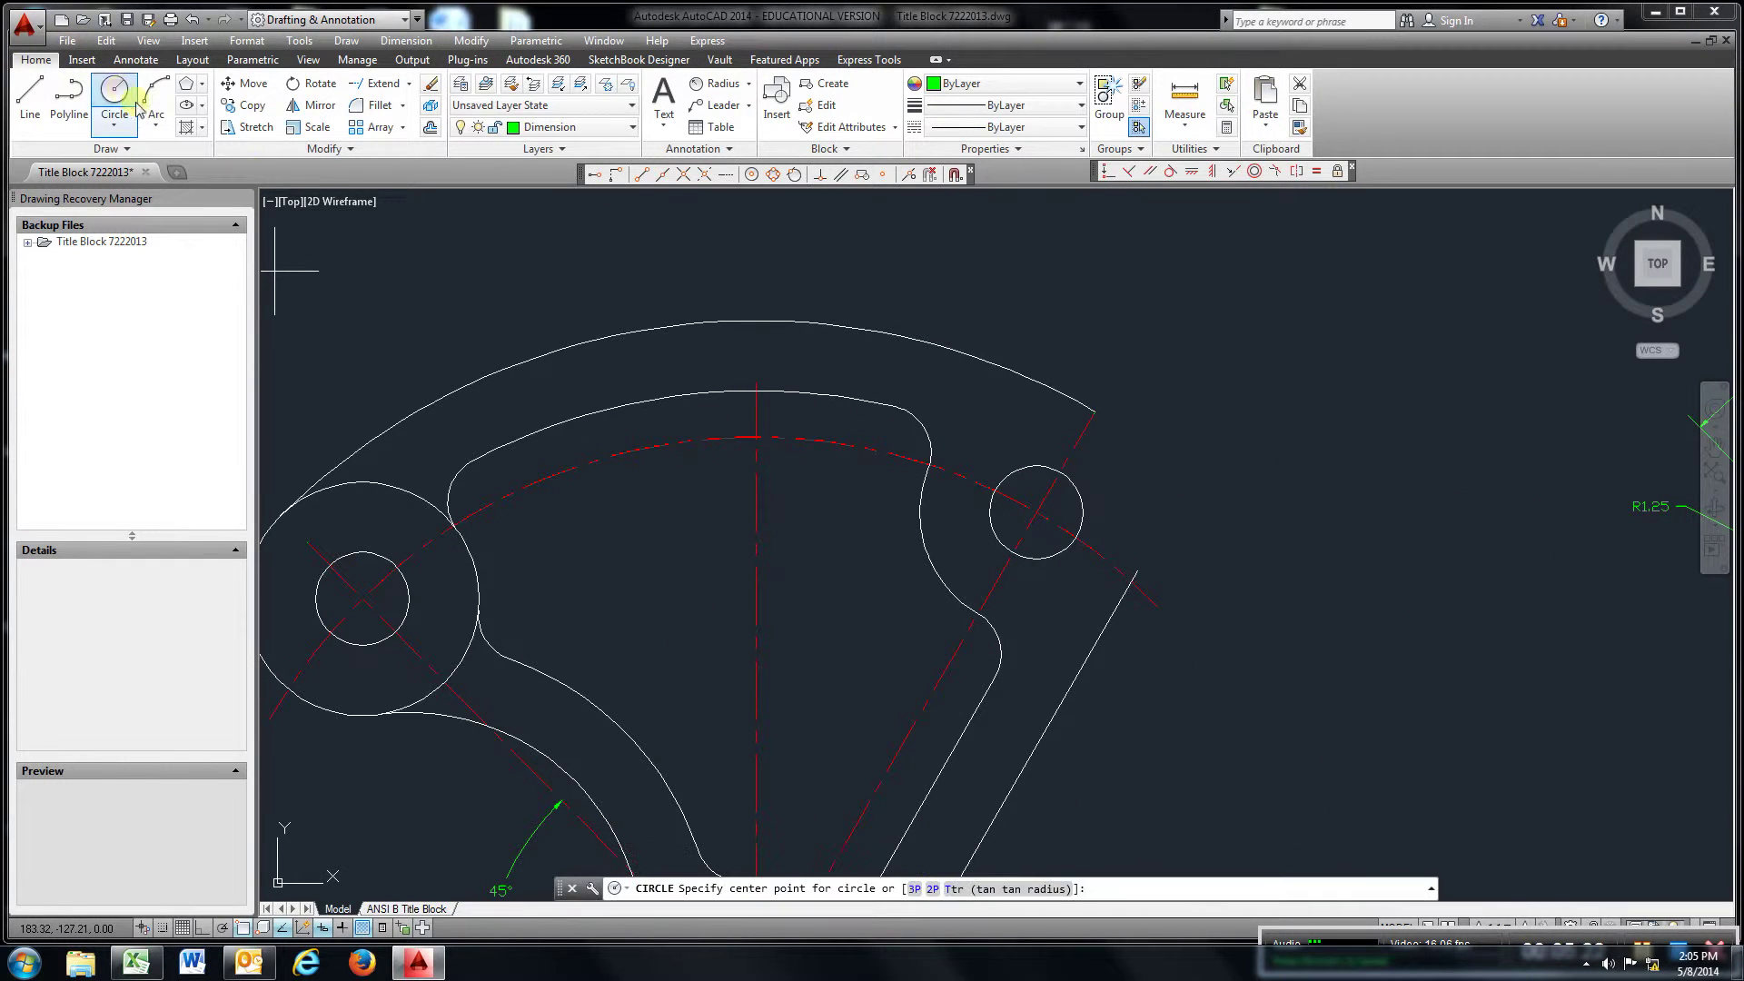
pyautogui.click(1037, 514)
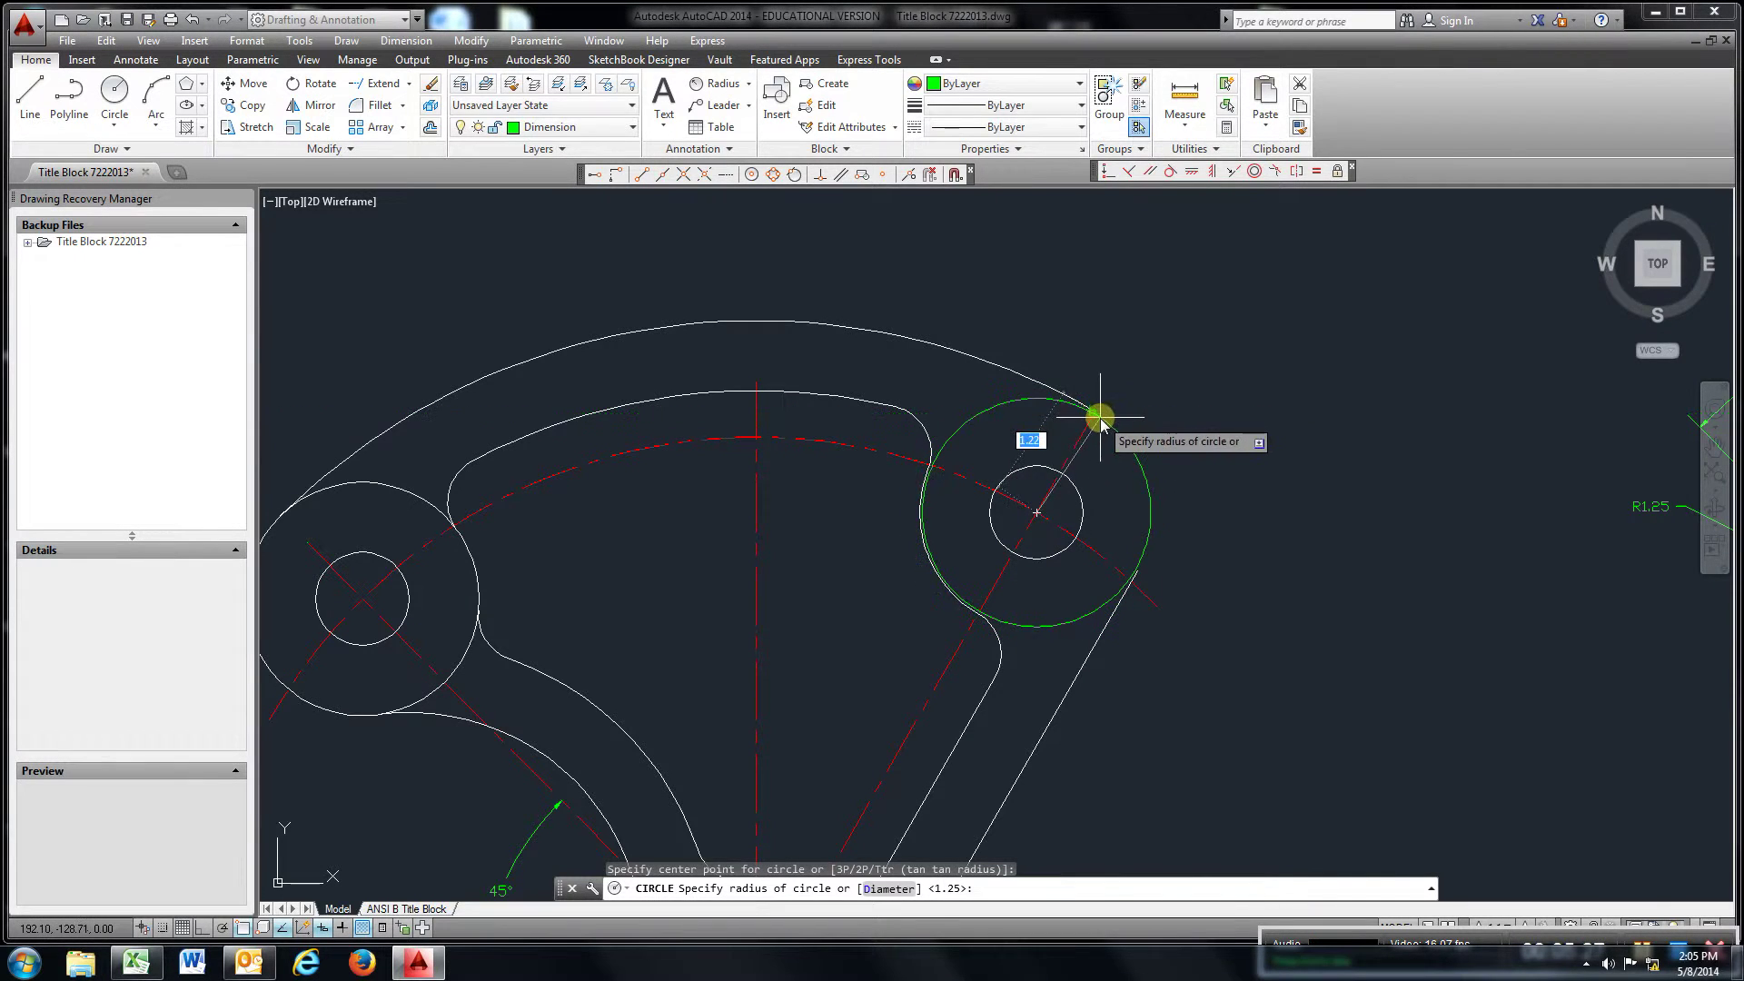
pyautogui.click(1091, 416)
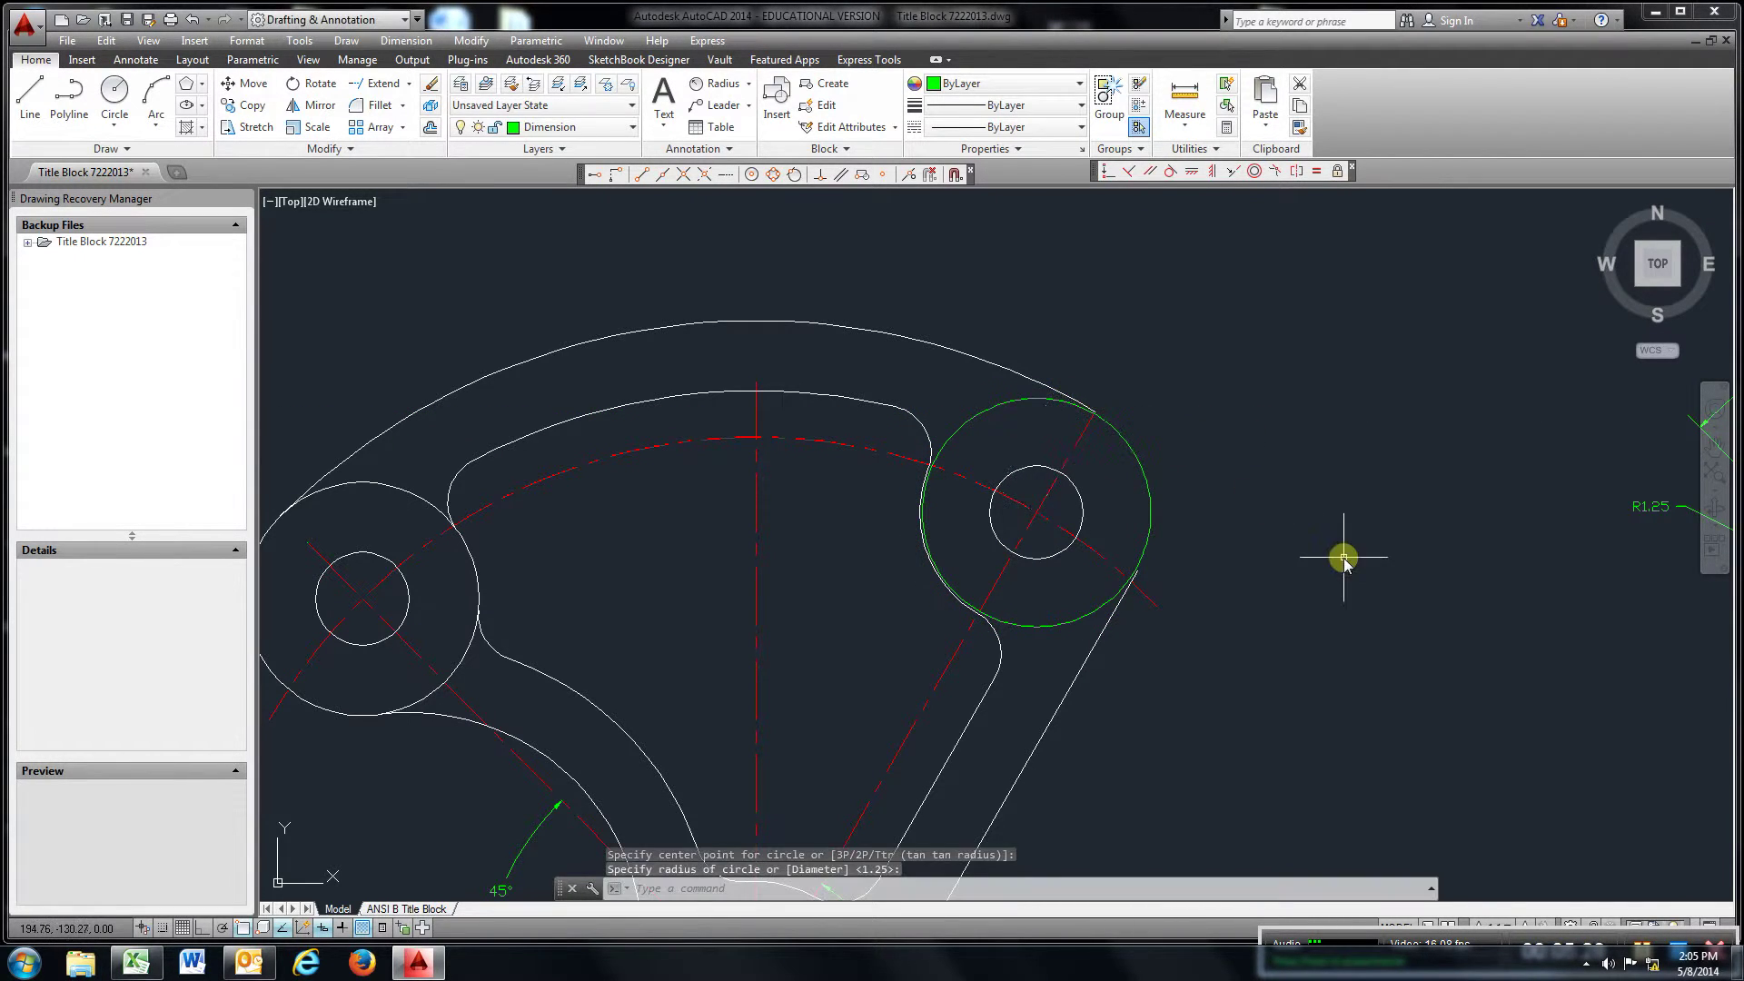
pyautogui.click(191, 20)
pyautogui.click(114, 91)
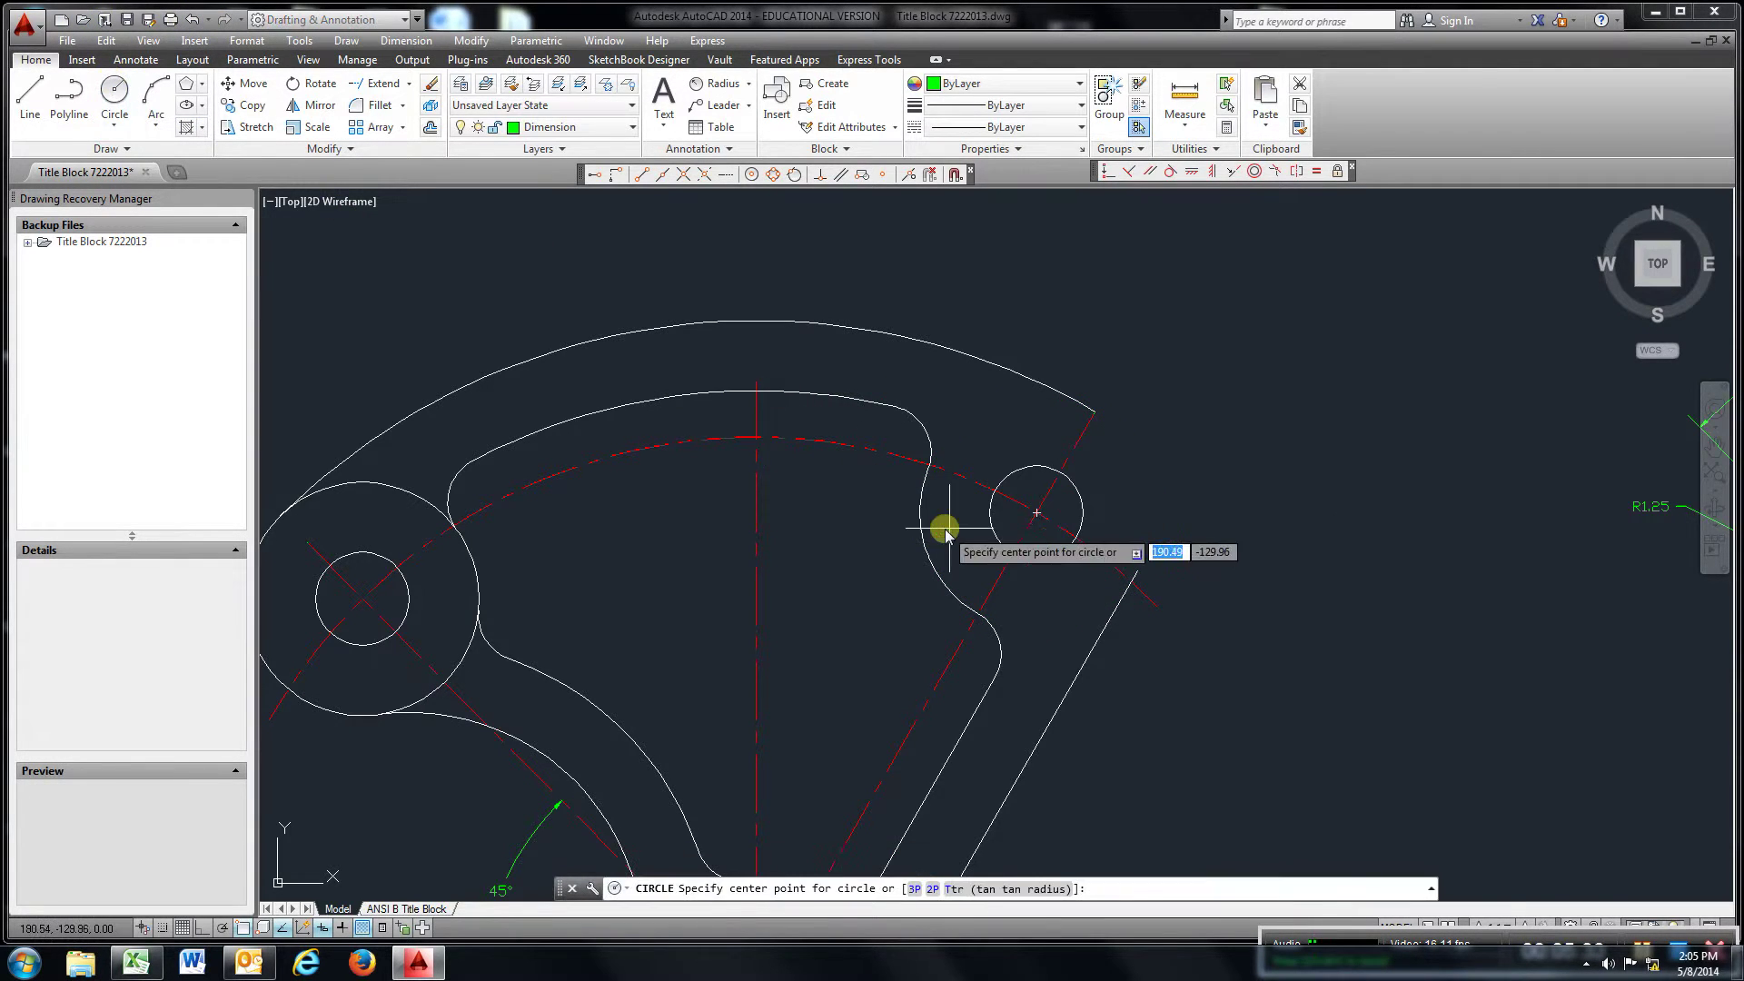
pyautogui.click(1037, 514)
pyautogui.scroll(5, 1044, 502)
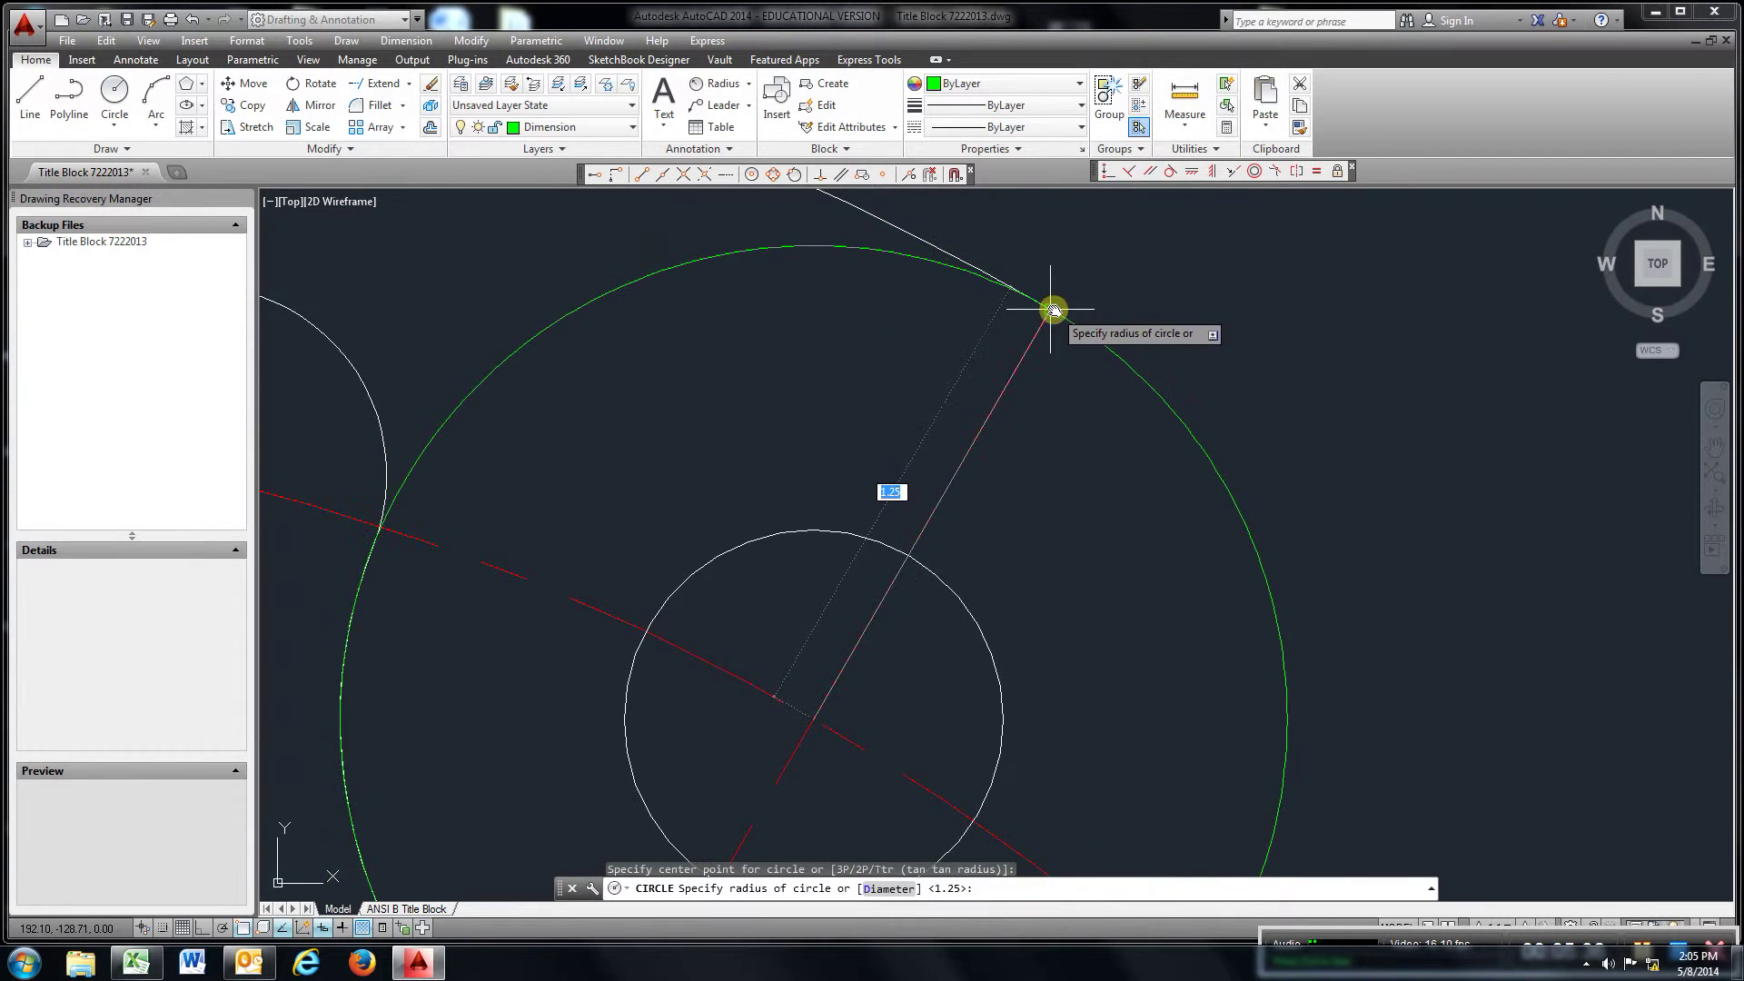
pyautogui.click(1051, 304)
pyautogui.scroll(-4, 1159, 481)
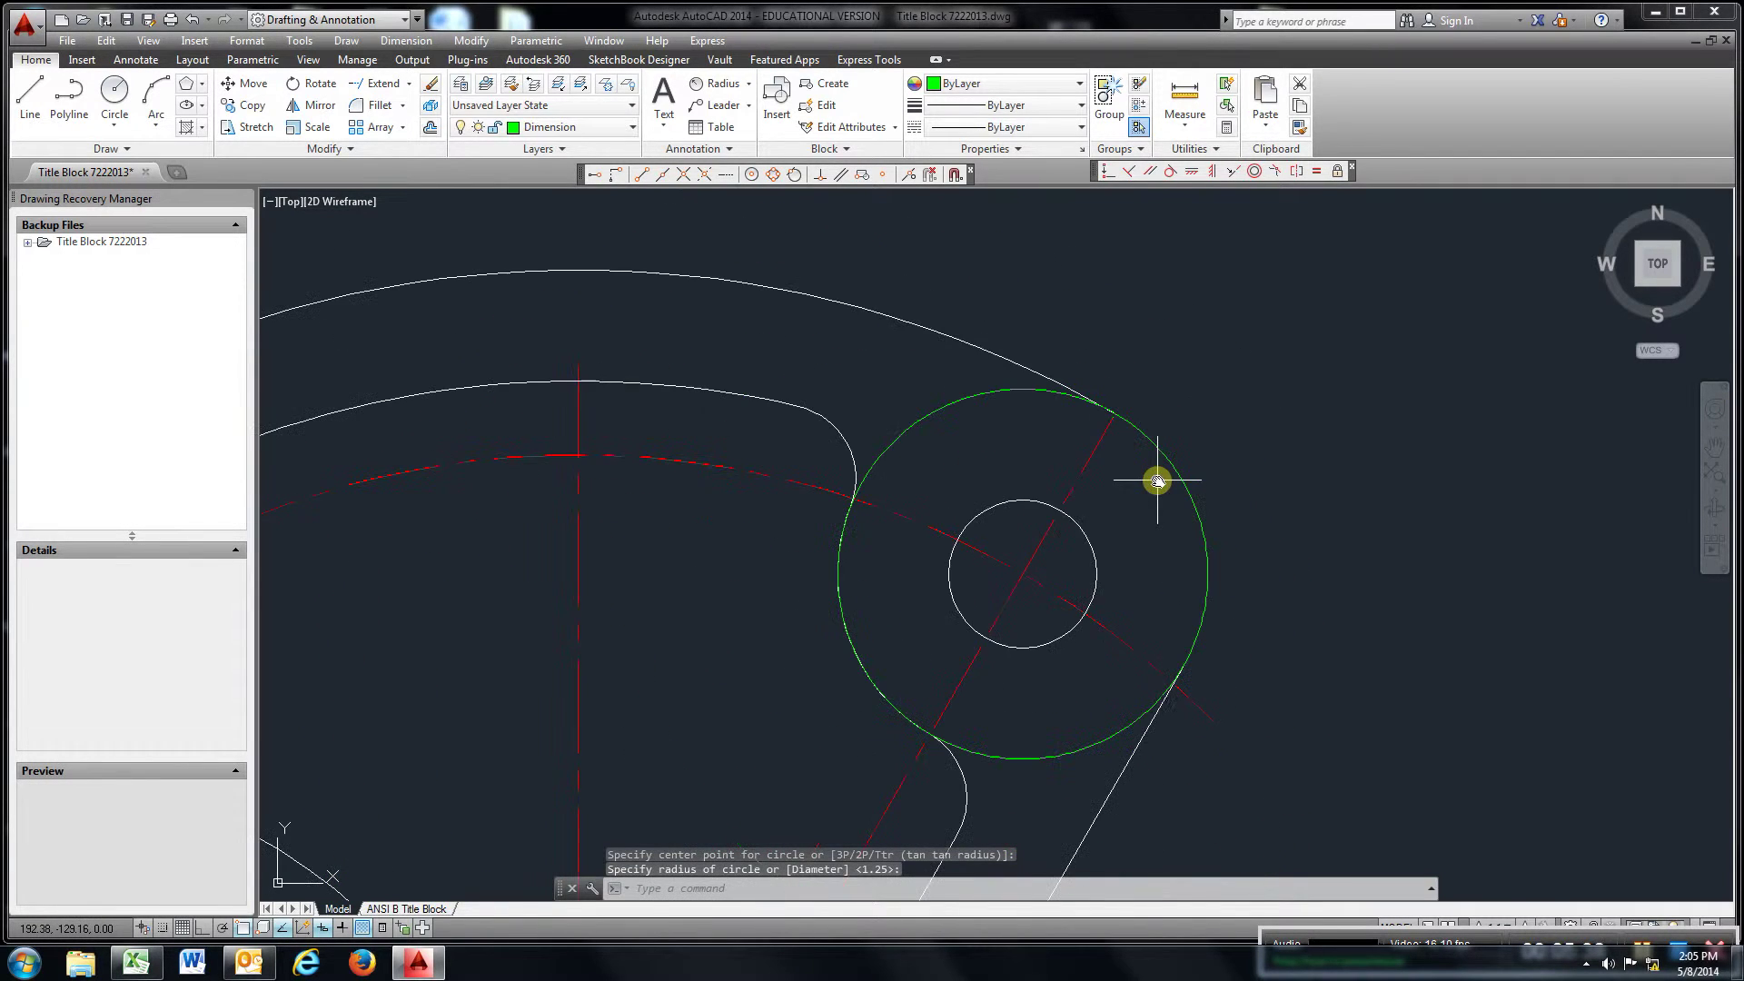
# - Trim the circle's bottom arc against the outer top arc and lower-right edge line
pyautogui.click(410, 88)
pyautogui.click(371, 118)
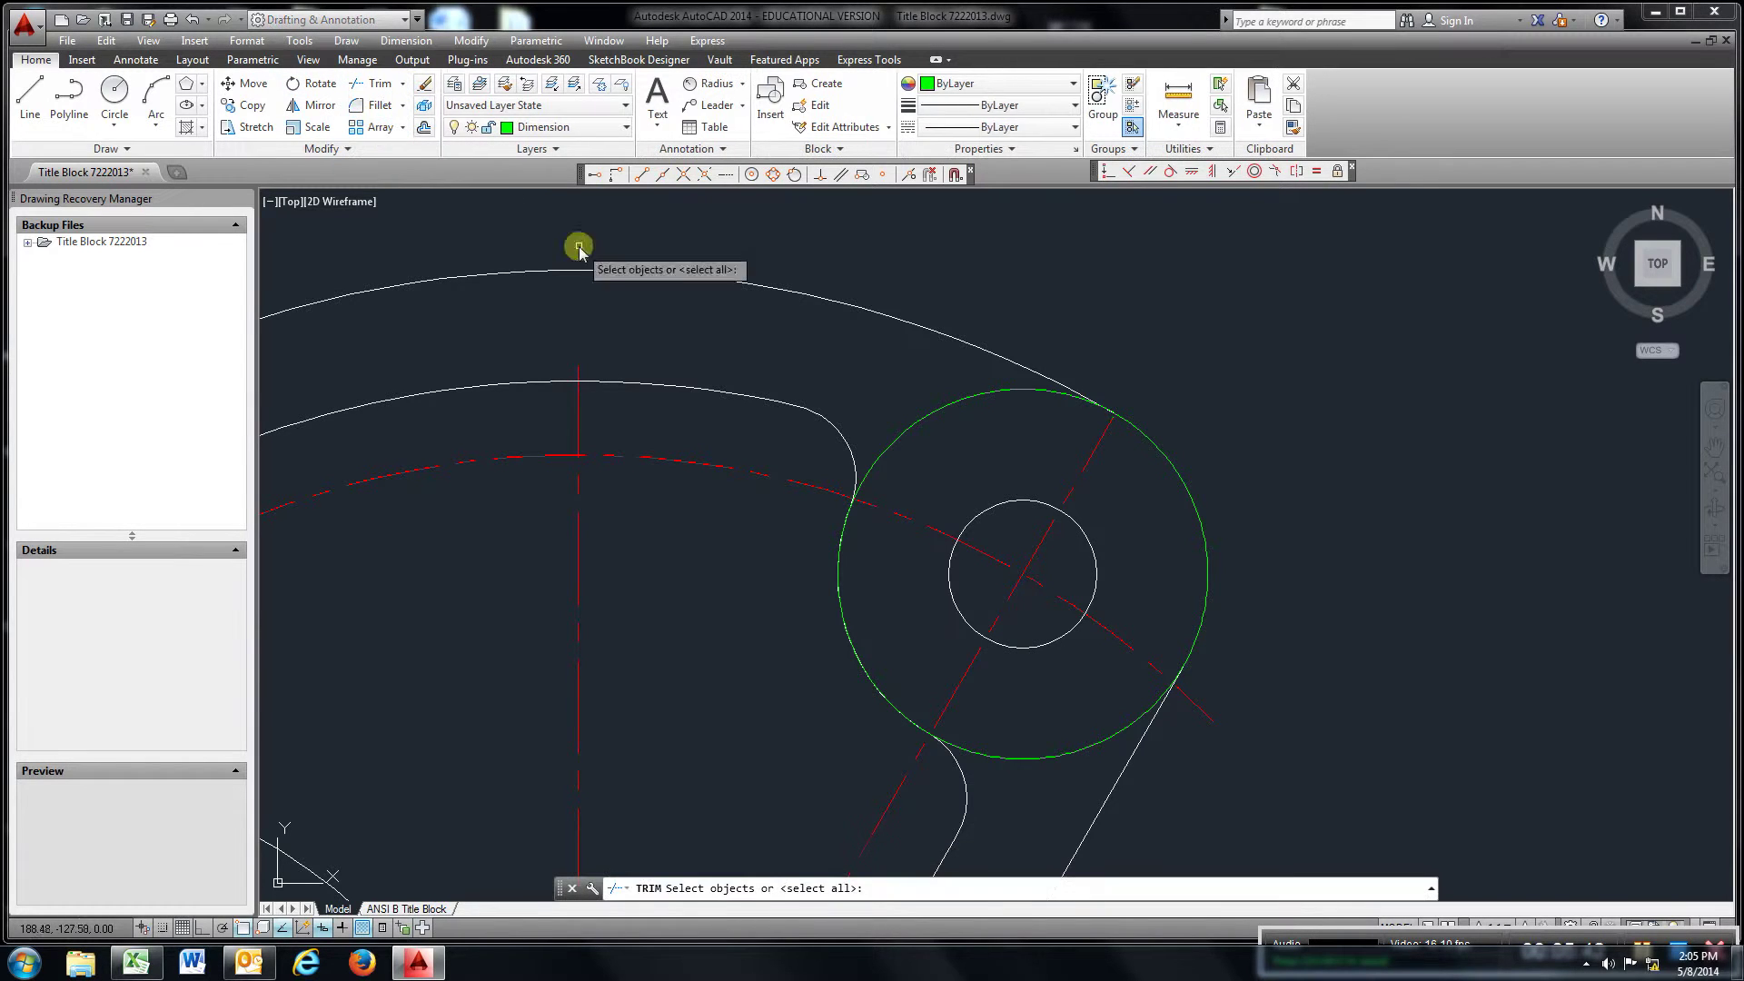
pyautogui.click(1018, 372)
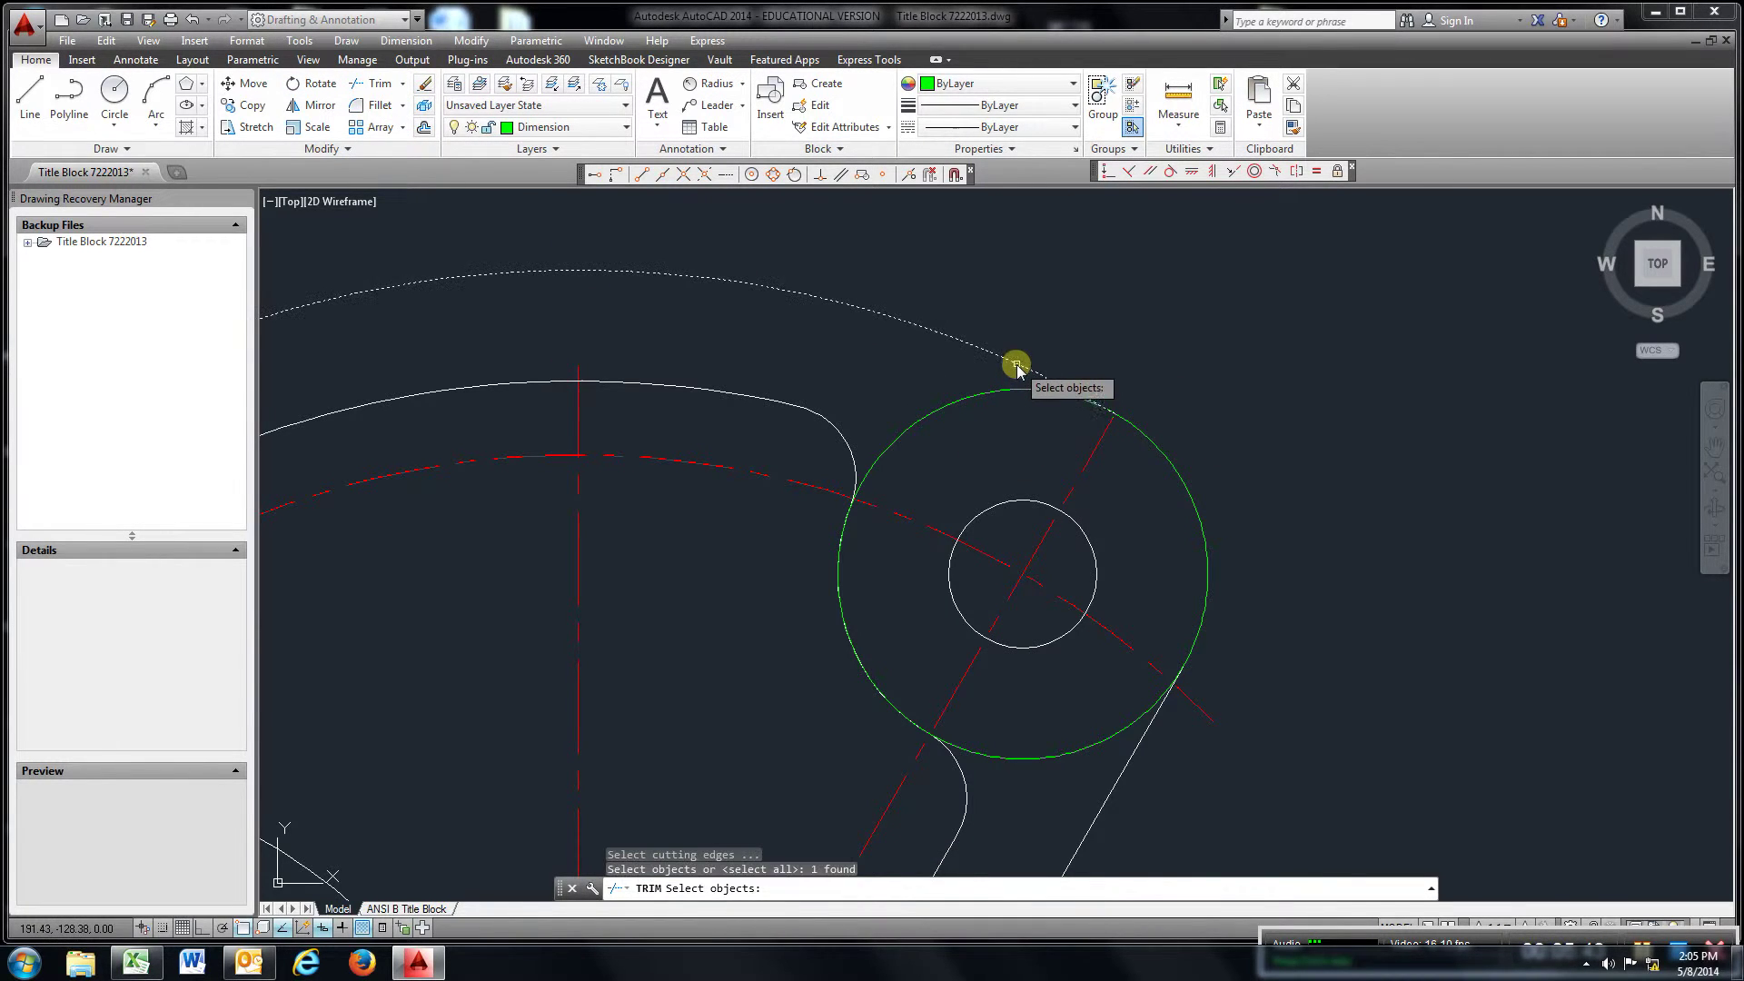
pyautogui.click(1140, 754)
pyautogui.press('Return')
pyautogui.click(1094, 751)
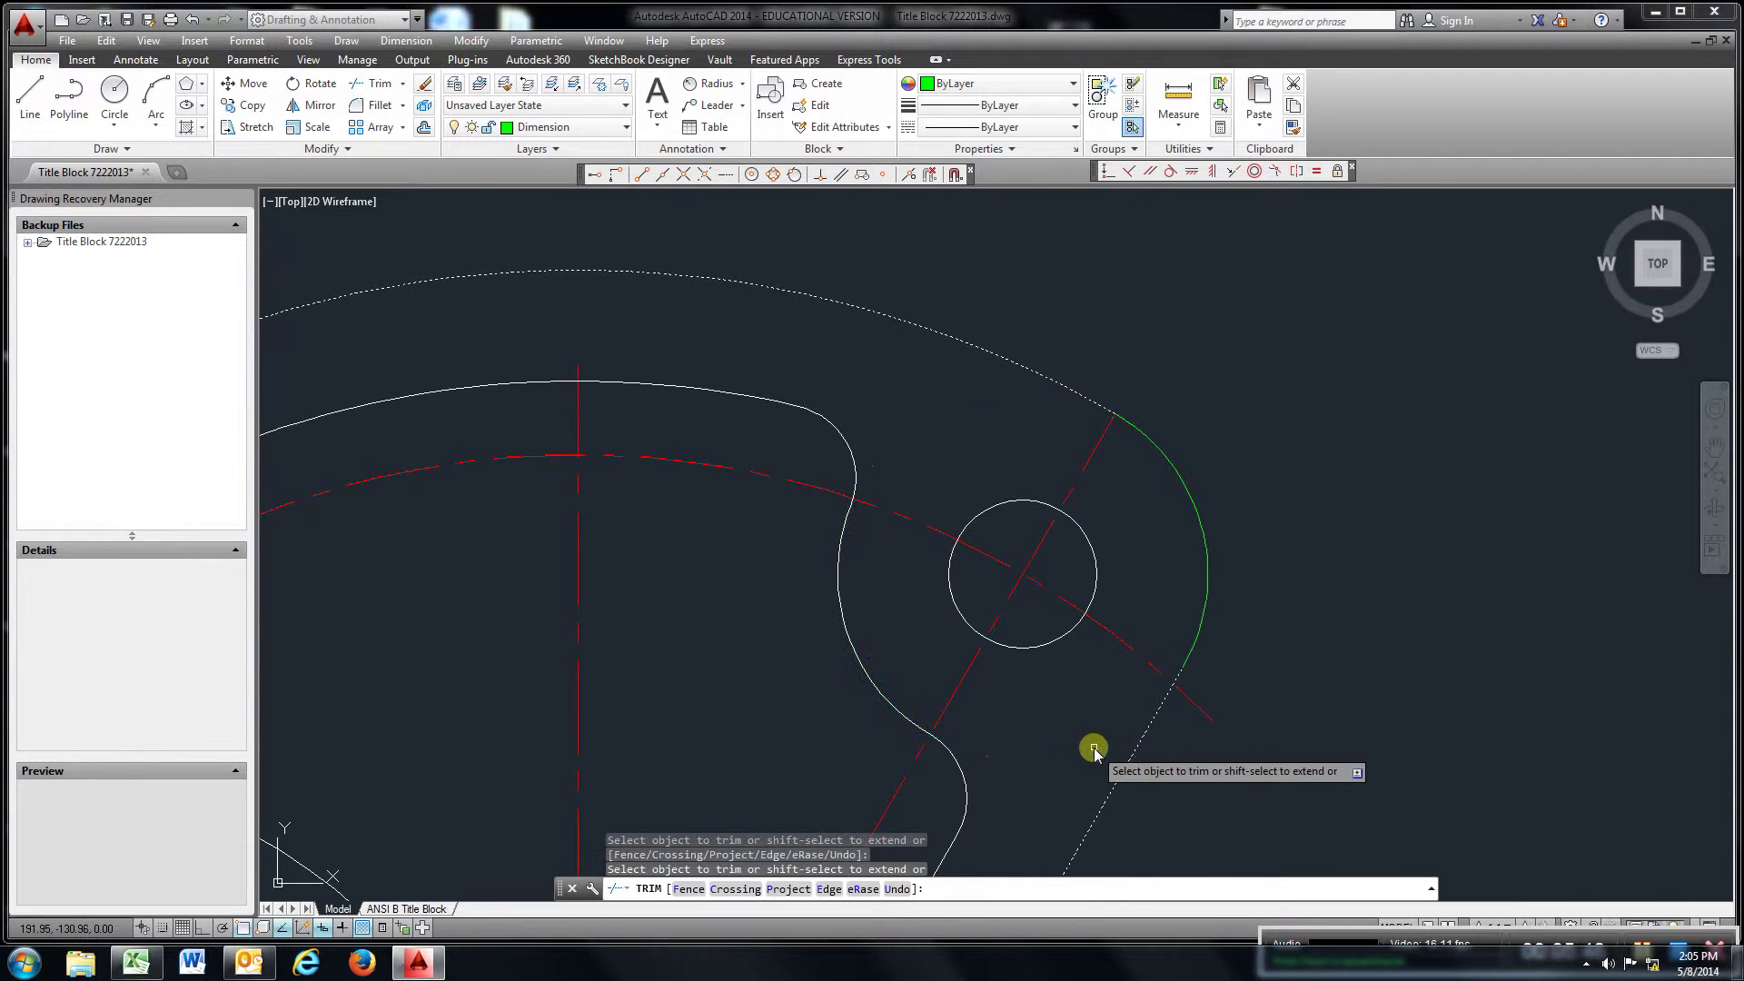
pyautogui.scroll(-2, 1122, 669)
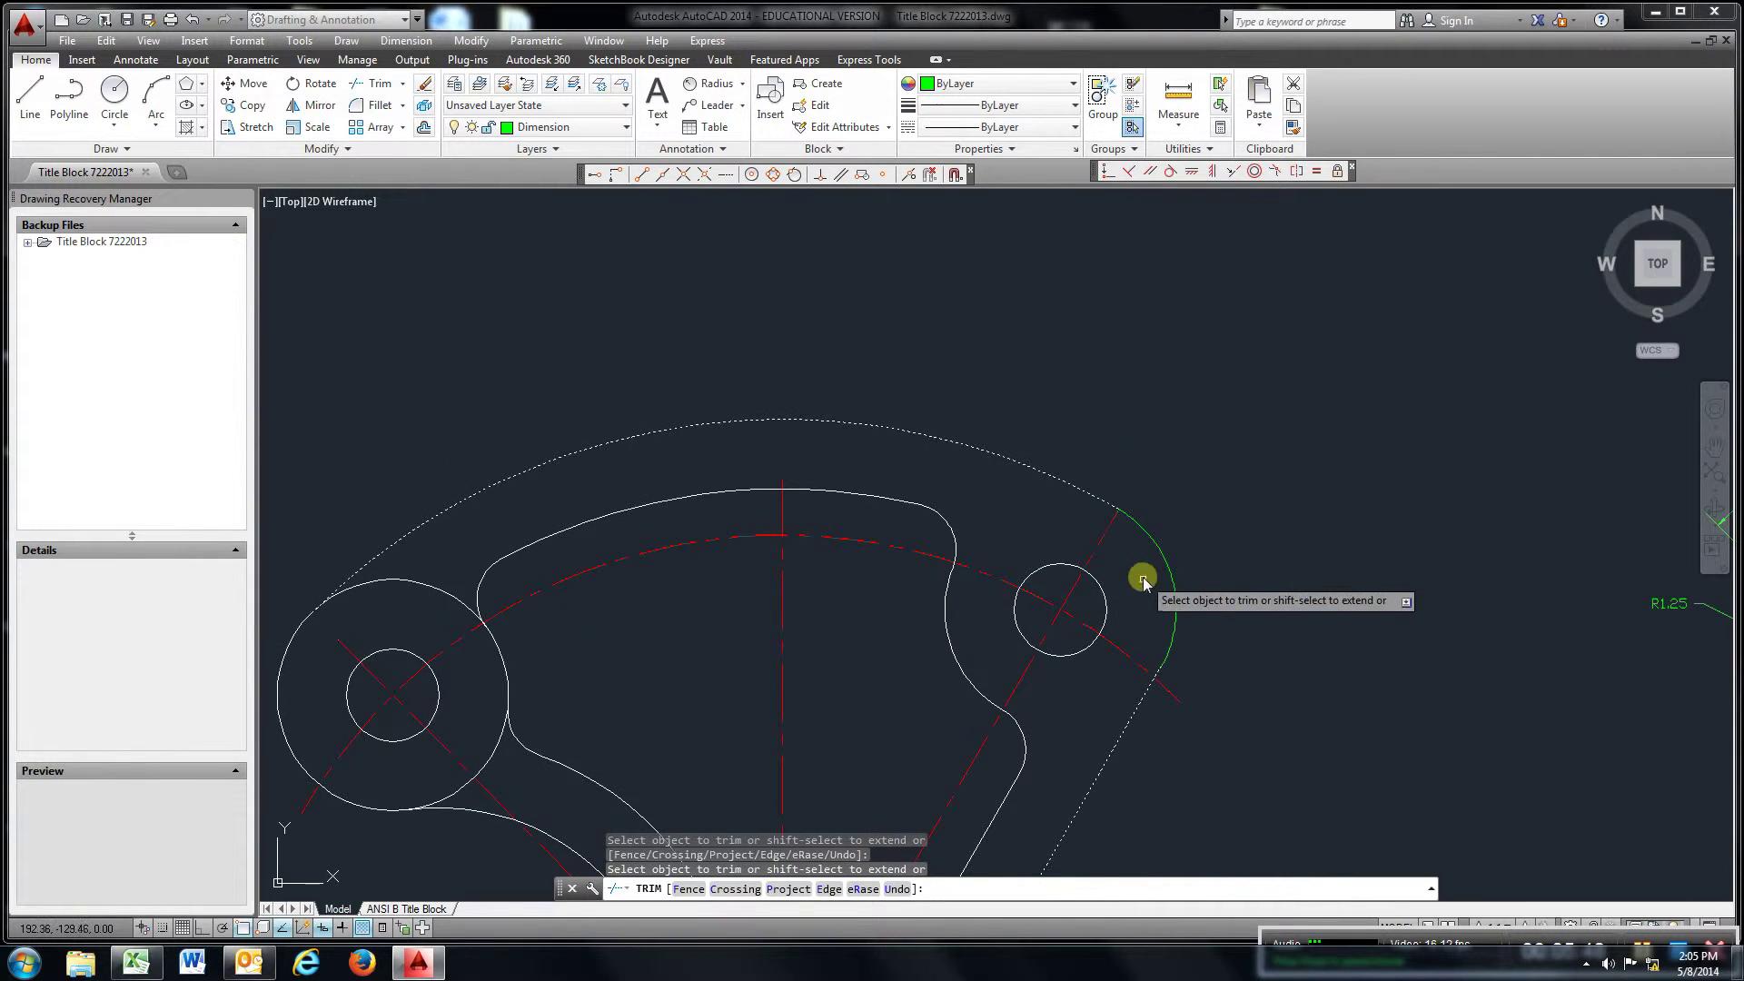
# - Match the green arc's properties to the white outline
pyautogui.click(1293, 127)
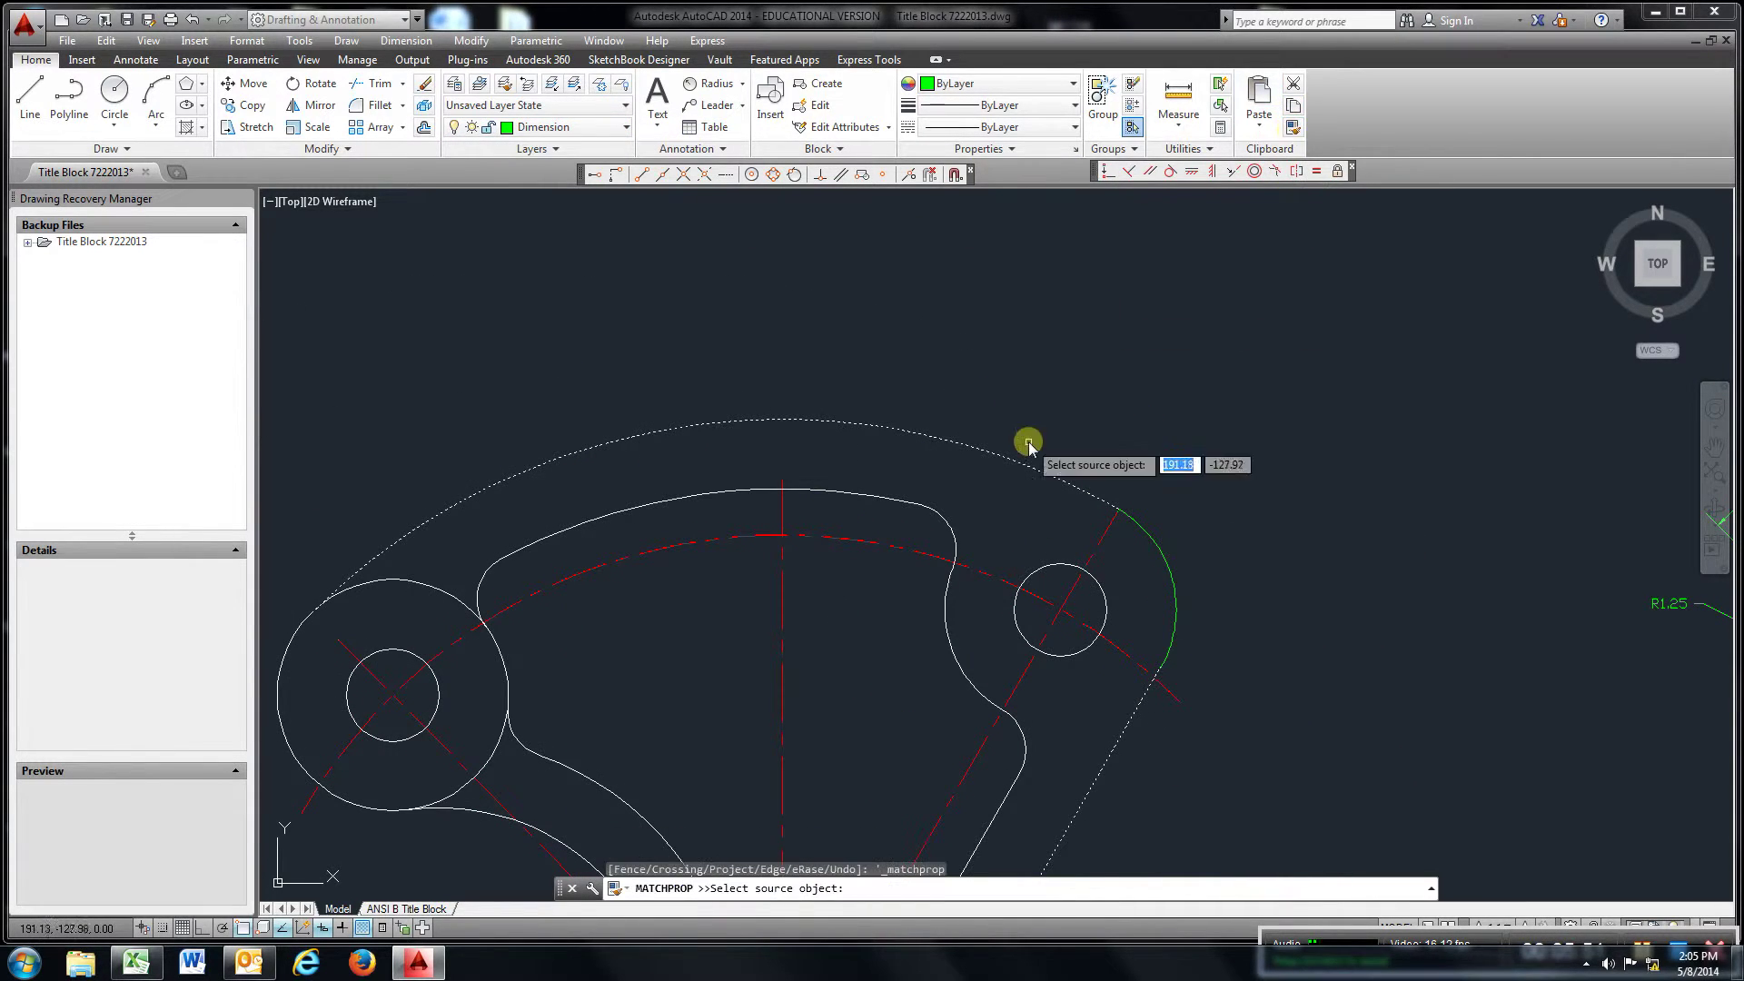
pyautogui.click(956, 548)
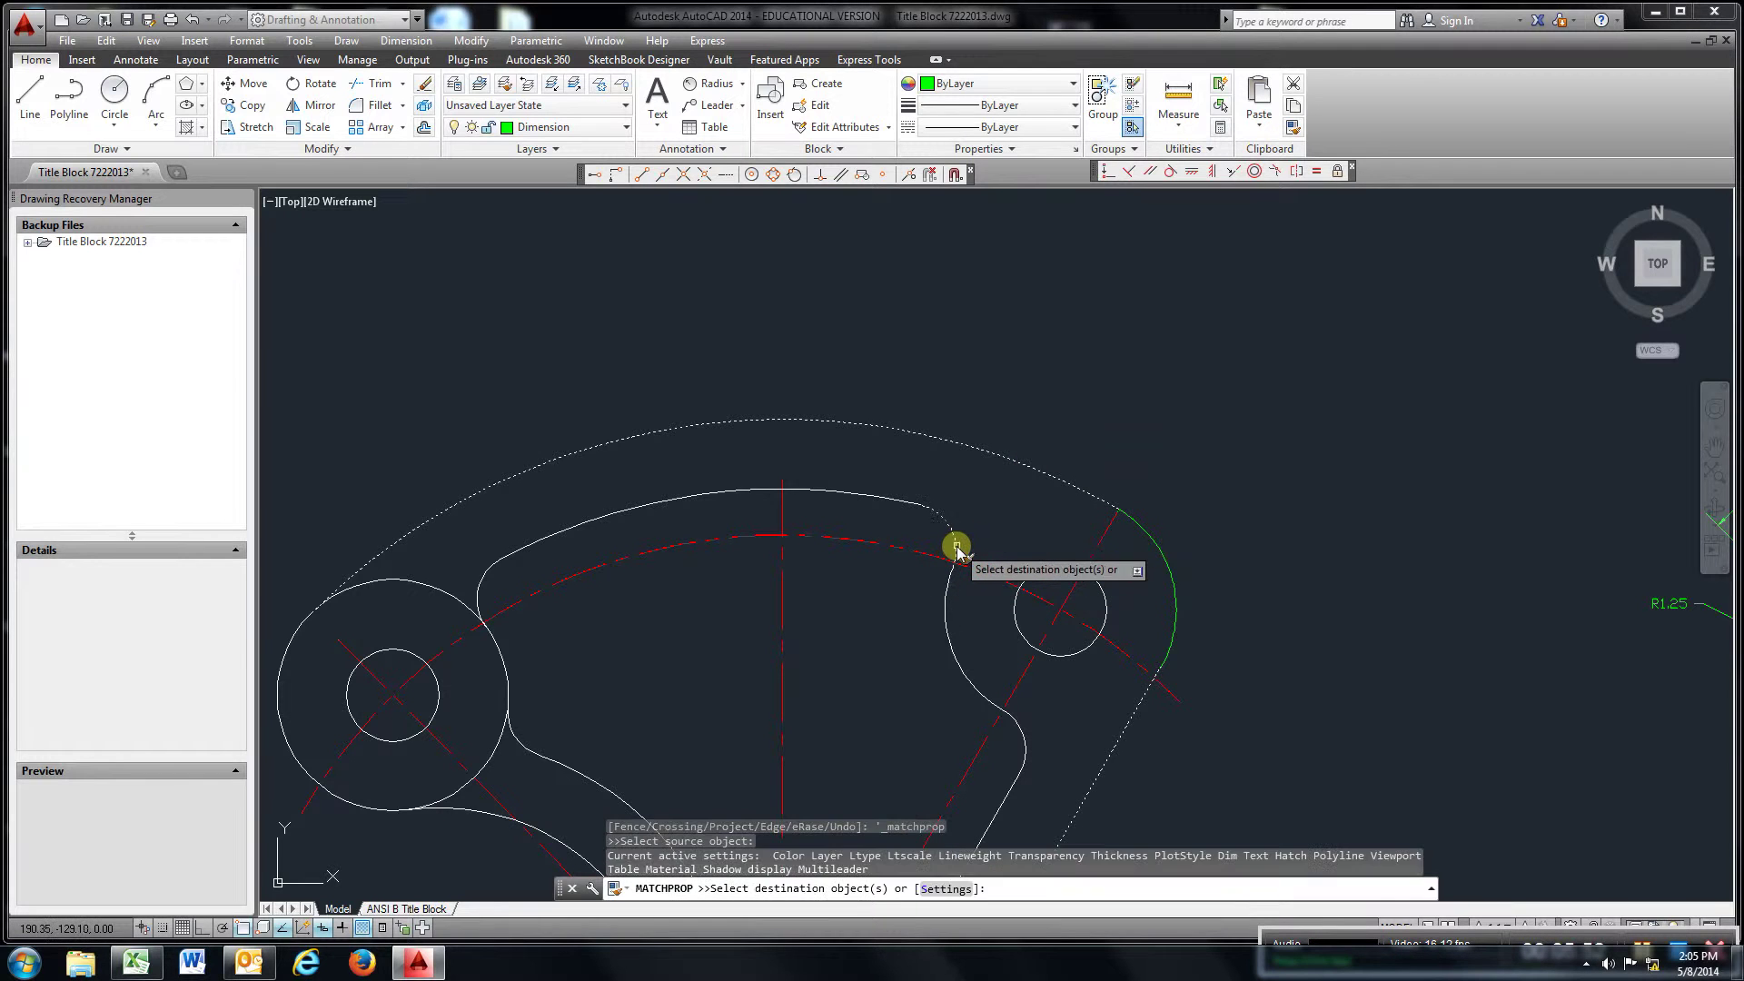
pyautogui.click(1160, 545)
pyautogui.rightClick(1192, 430)
pyautogui.click(1234, 441)
pyautogui.scroll(-4, 1015, 534)
pyautogui.scroll(4, 784, 585)
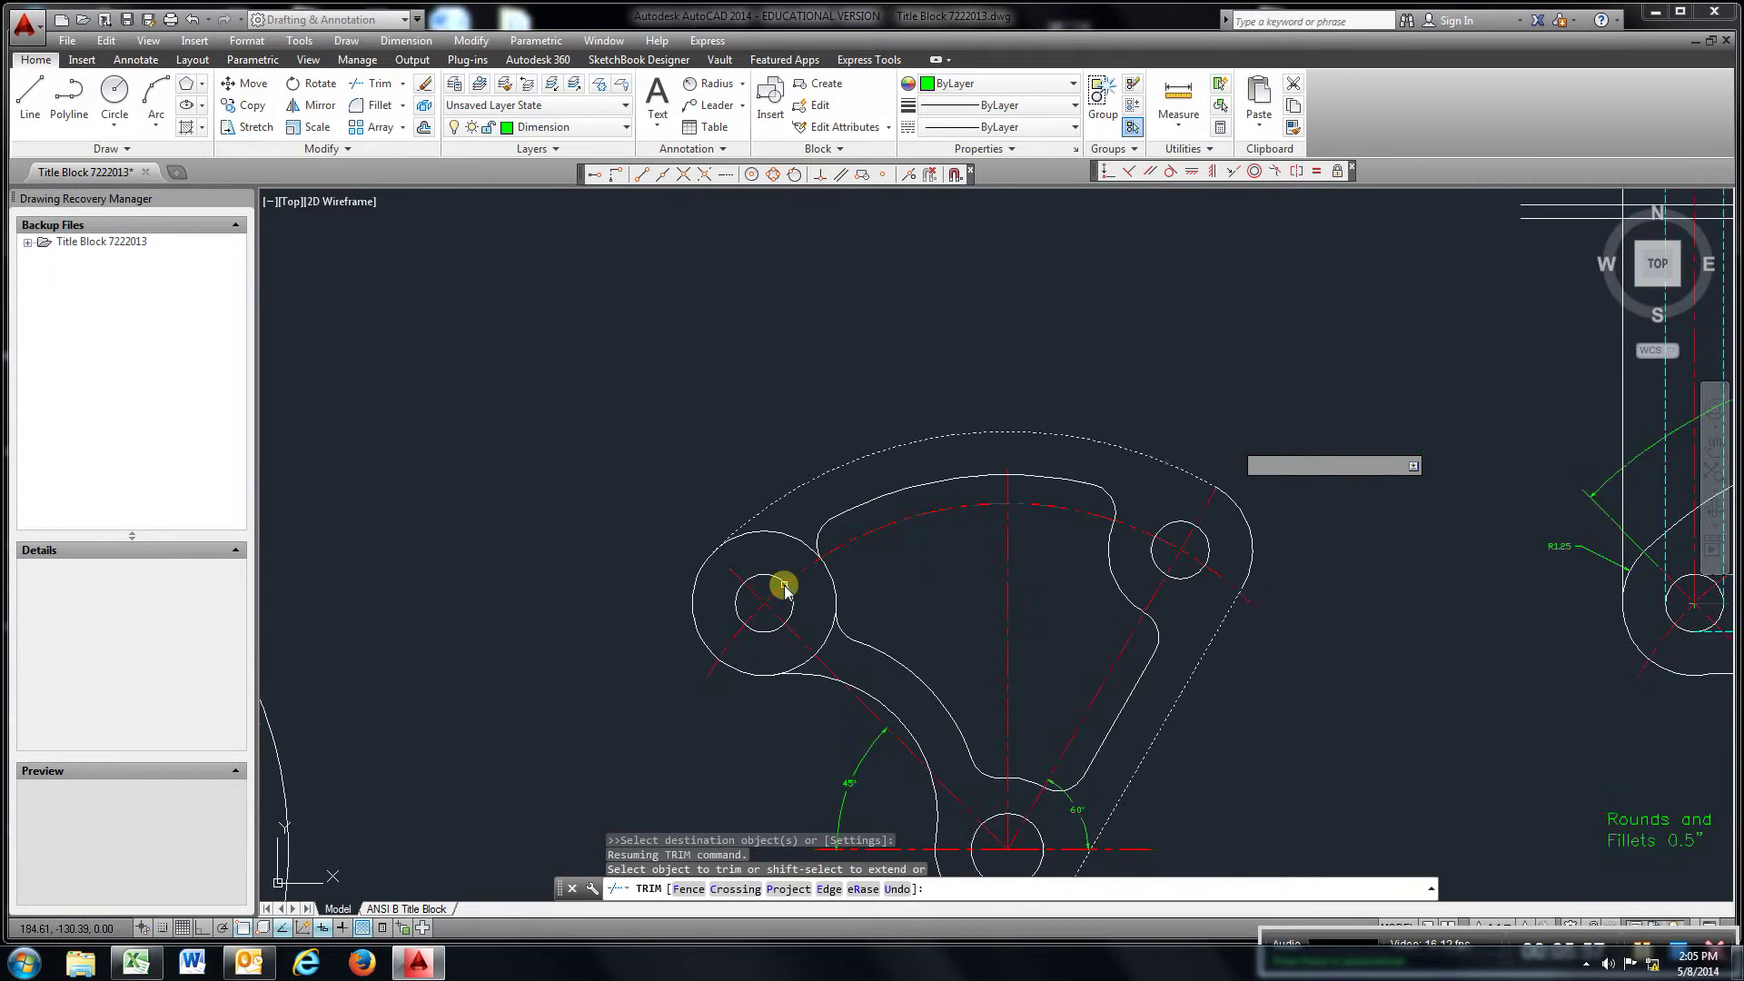
# - Trim away the left circle's top arc between the nearby arc and the dotted outer arc
pyautogui.click(374, 83)
pyautogui.click(829, 514)
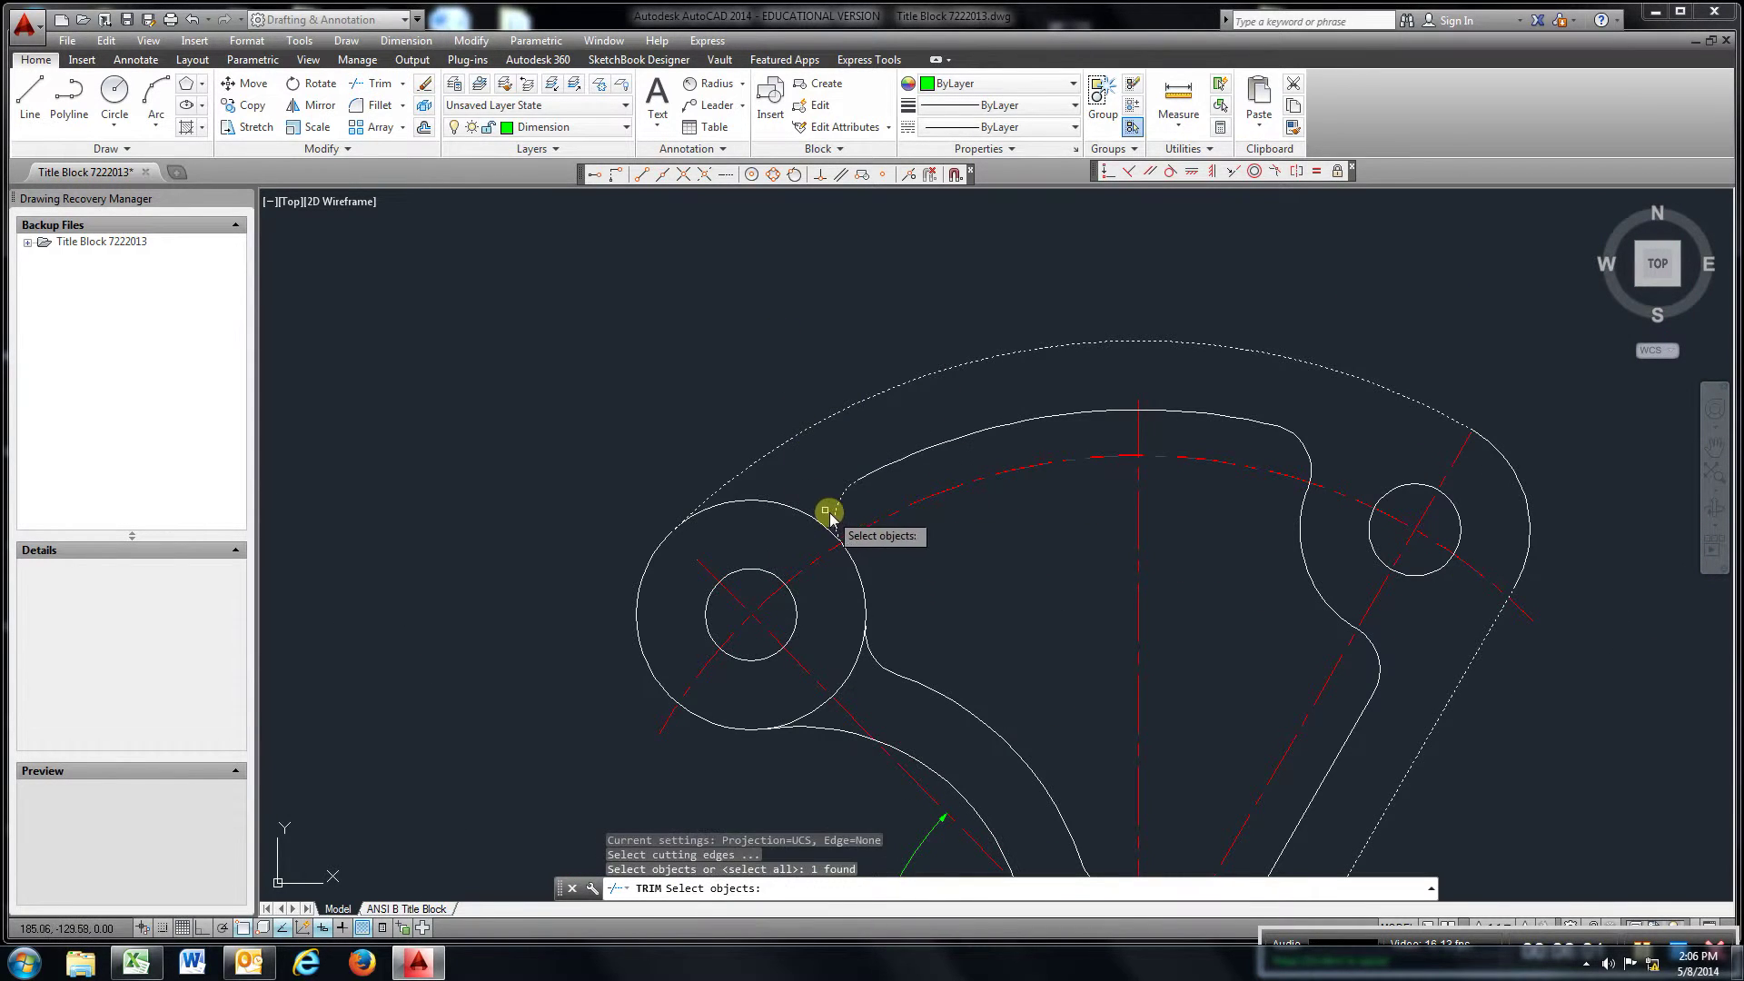
pyautogui.click(755, 464)
pyautogui.press('Return')
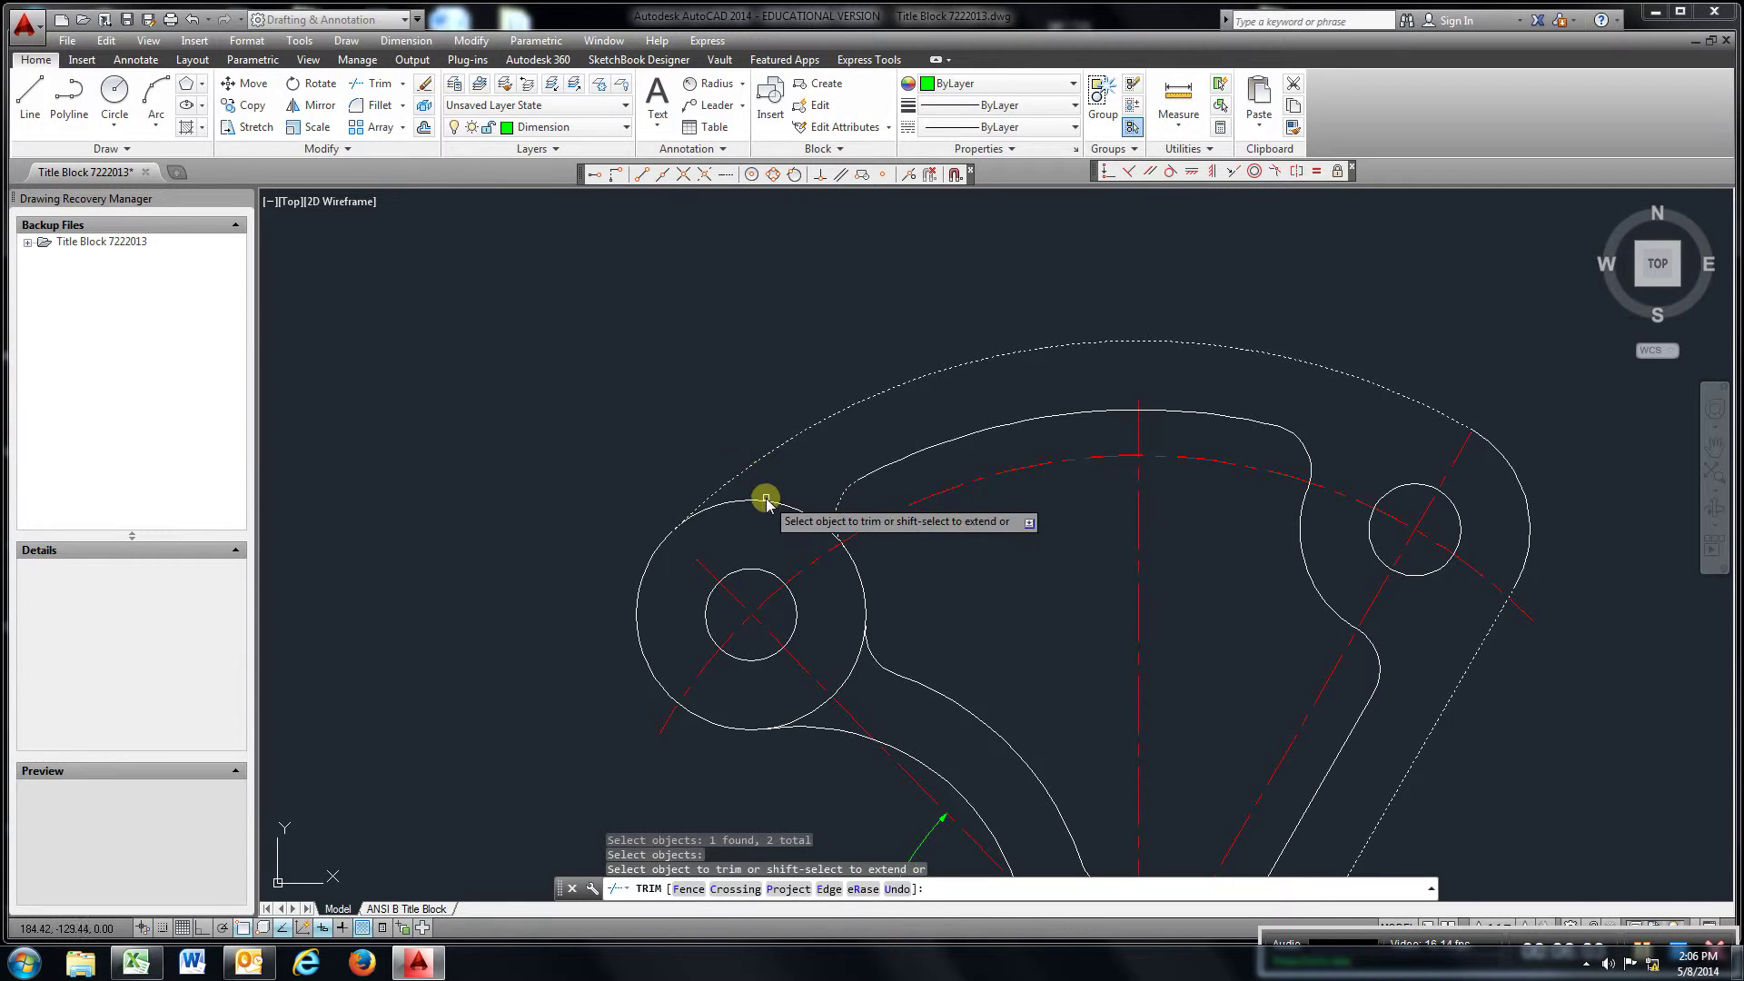
pyautogui.click(763, 496)
pyautogui.scroll(-2, 903, 498)
pyautogui.press('Escape')
pyautogui.press('Escape')
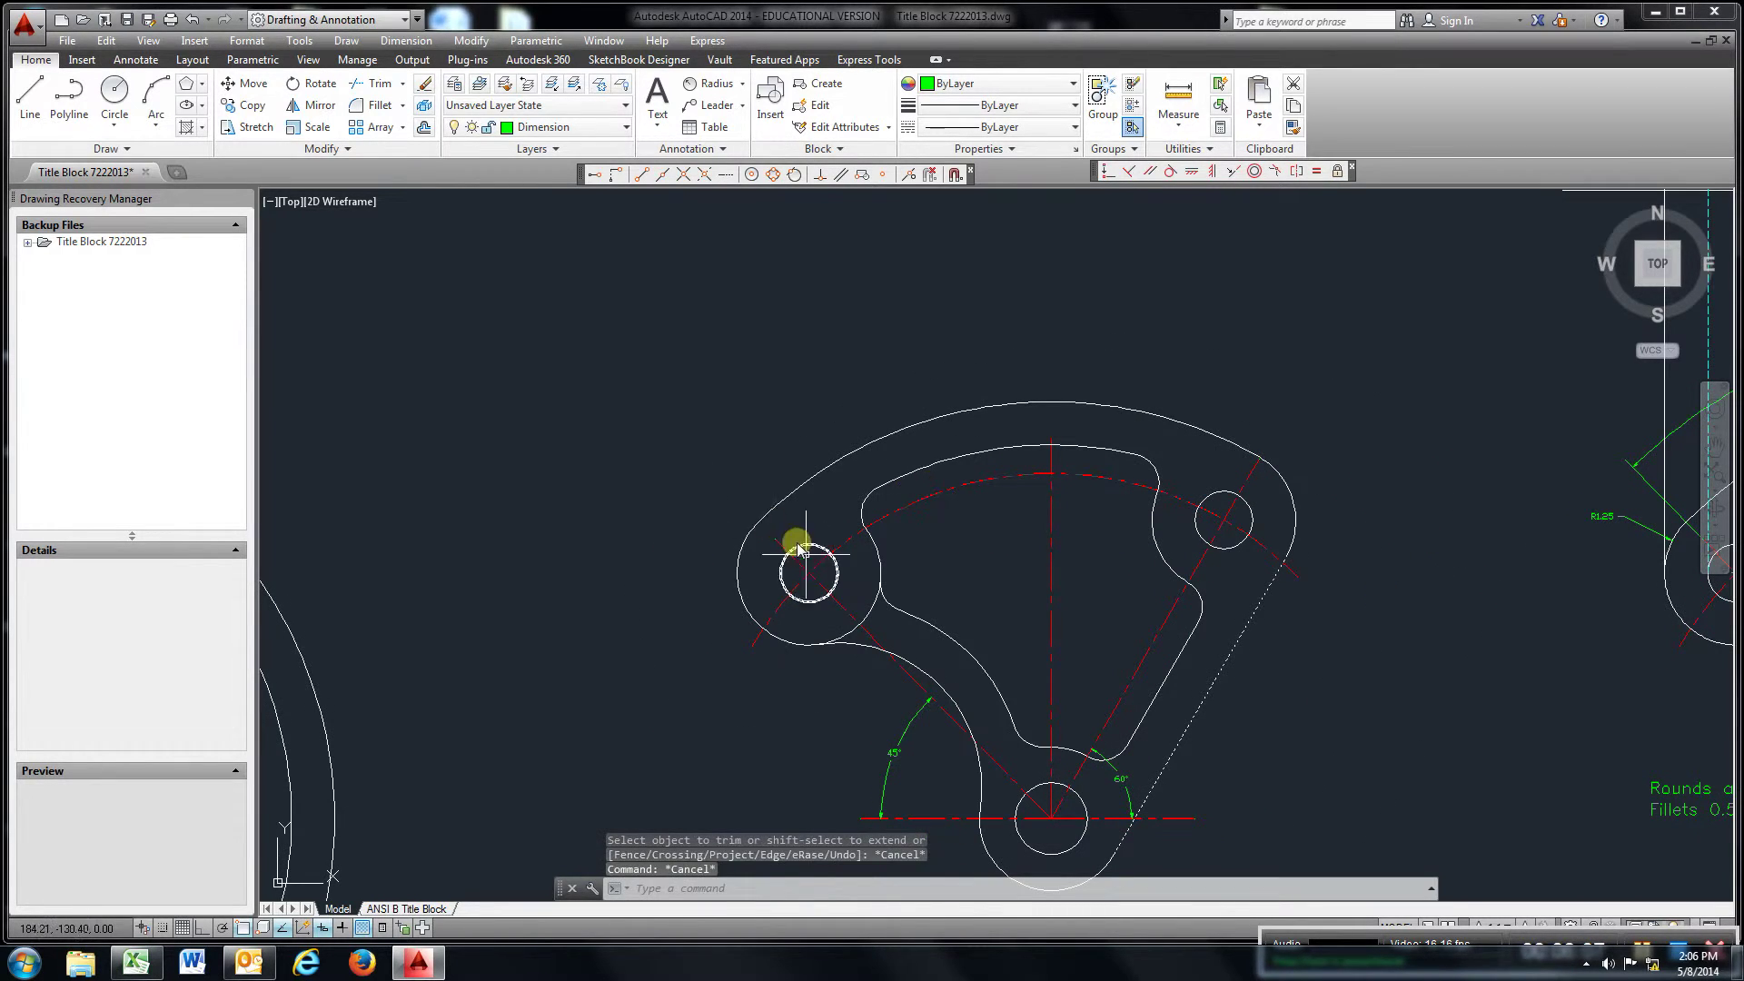
# - Trim off the outer circle's excess arc
pyautogui.scroll(4, 834, 638)
pyautogui.click(375, 83)
pyautogui.click(936, 536)
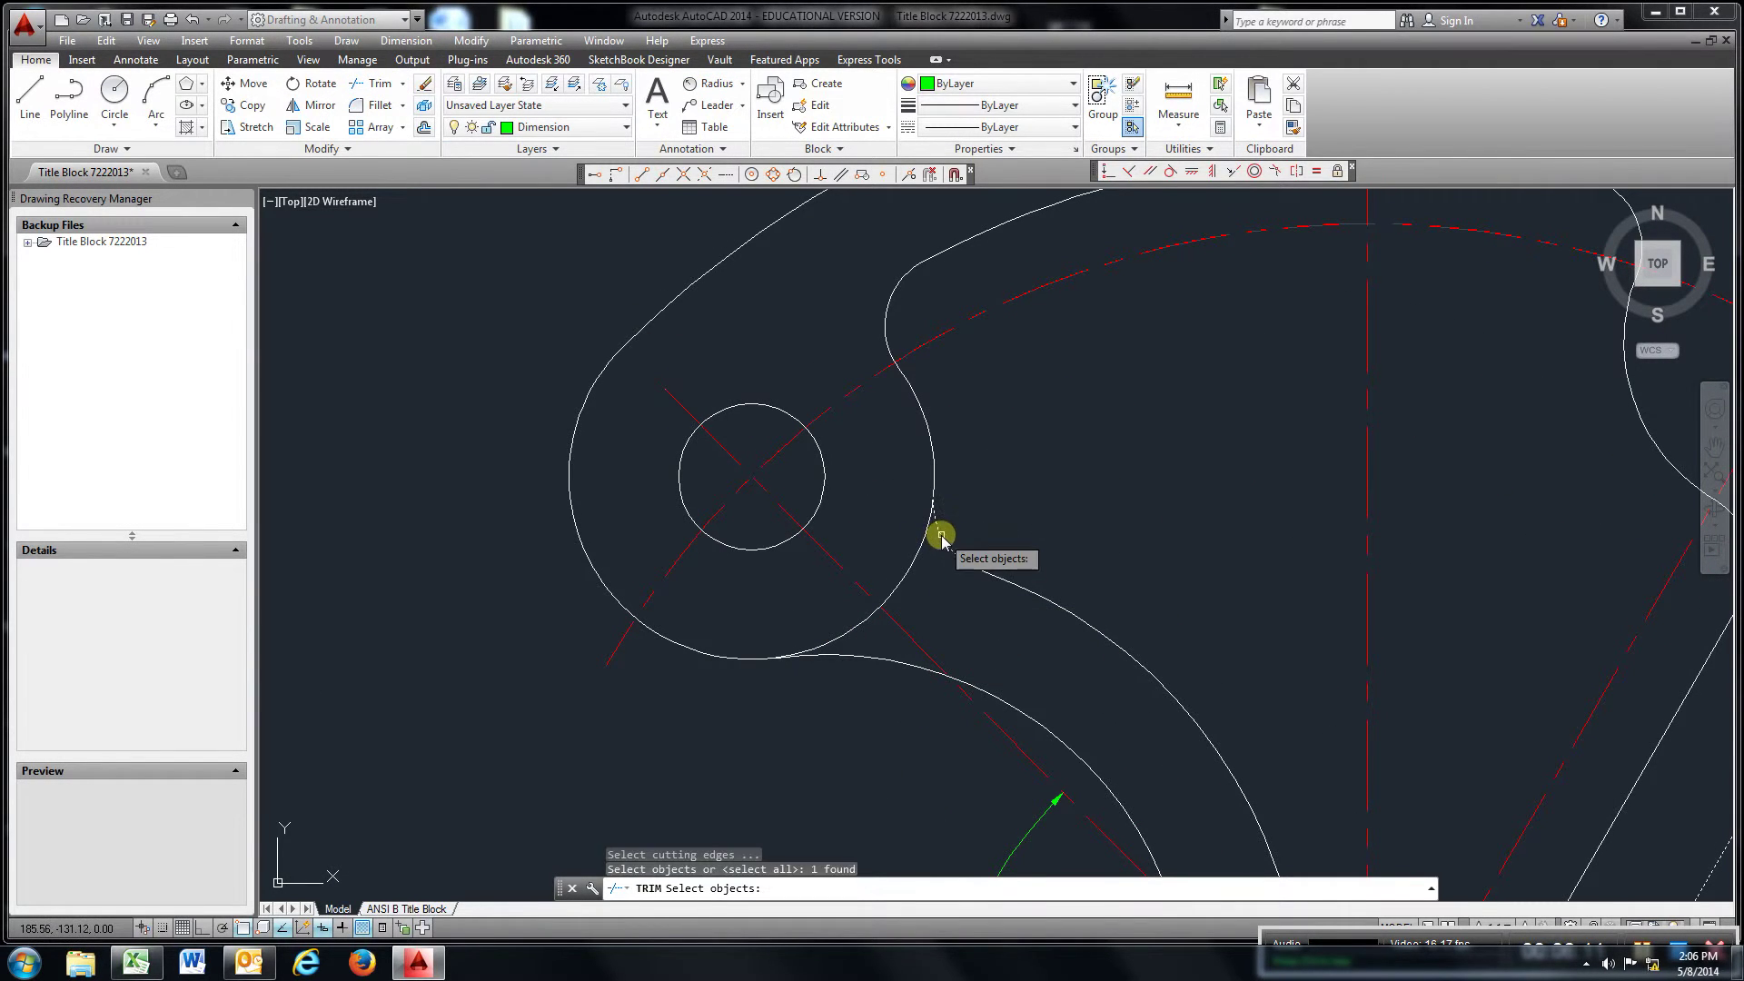
pyautogui.click(875, 656)
pyautogui.press('Return')
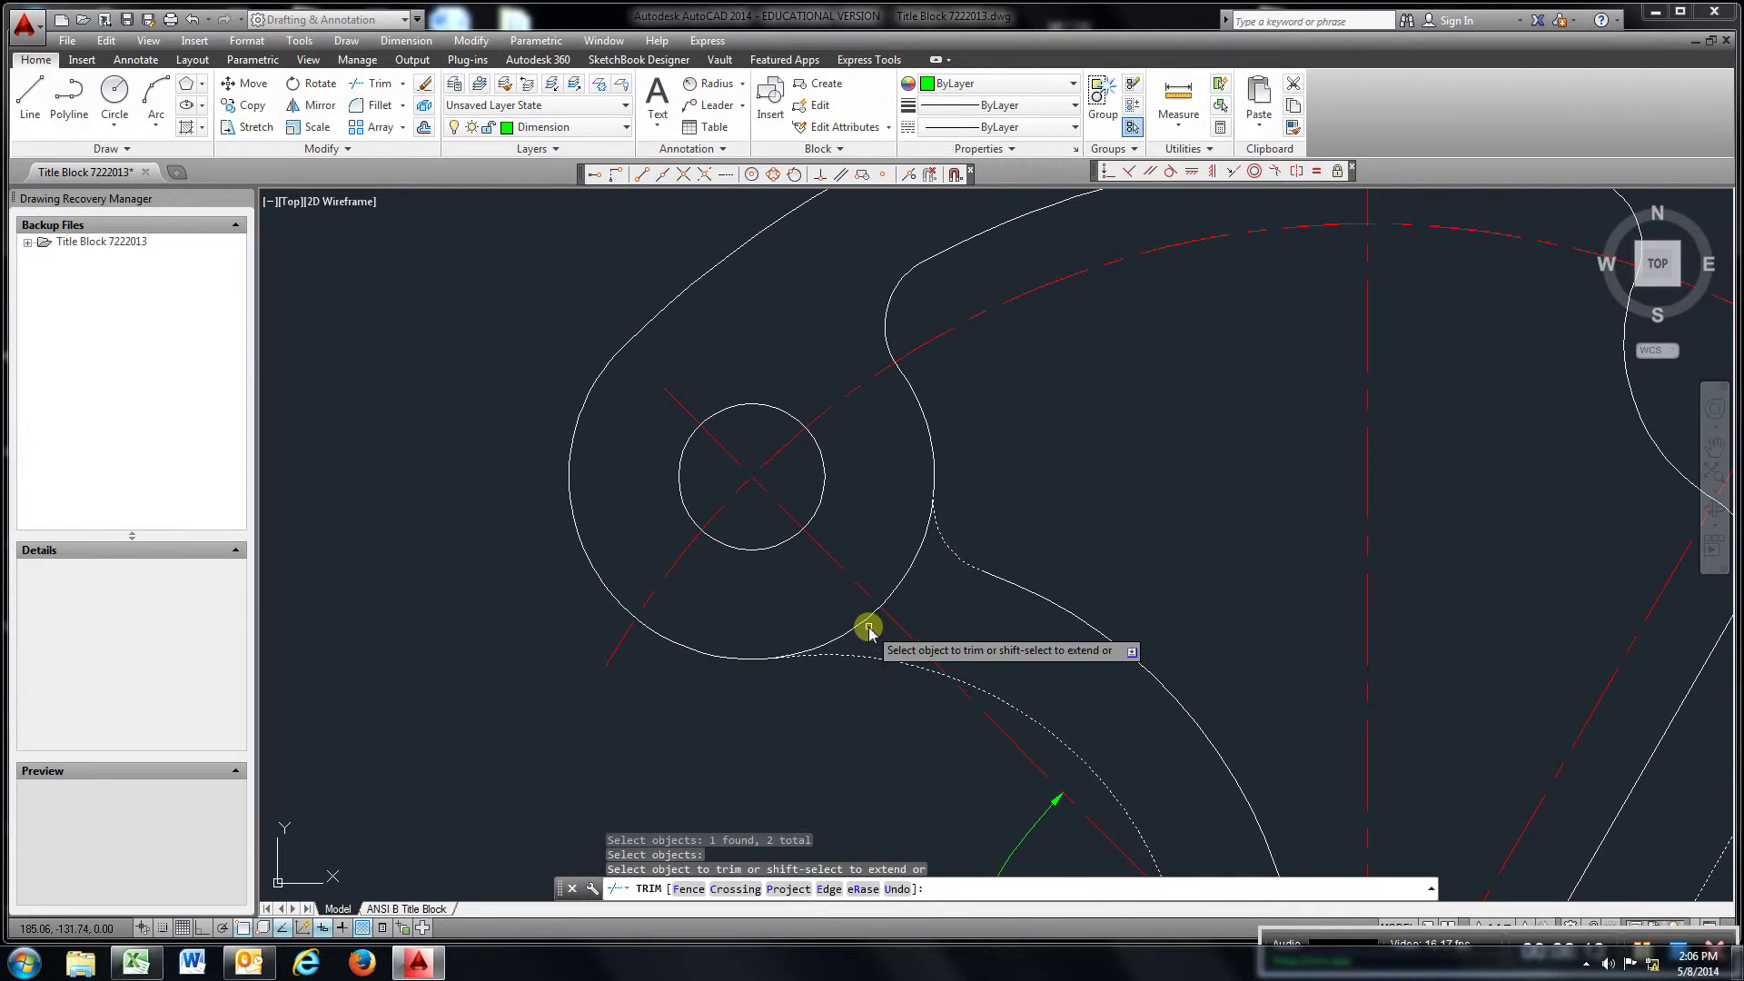
pyautogui.click(864, 625)
pyautogui.scroll(-5, 941, 609)
pyautogui.scroll(-2, 1129, 612)
pyautogui.moveTo(1129, 611); pyautogui.dragTo(799, 631, button='middle')
pyautogui.scroll(6, 933, 669)
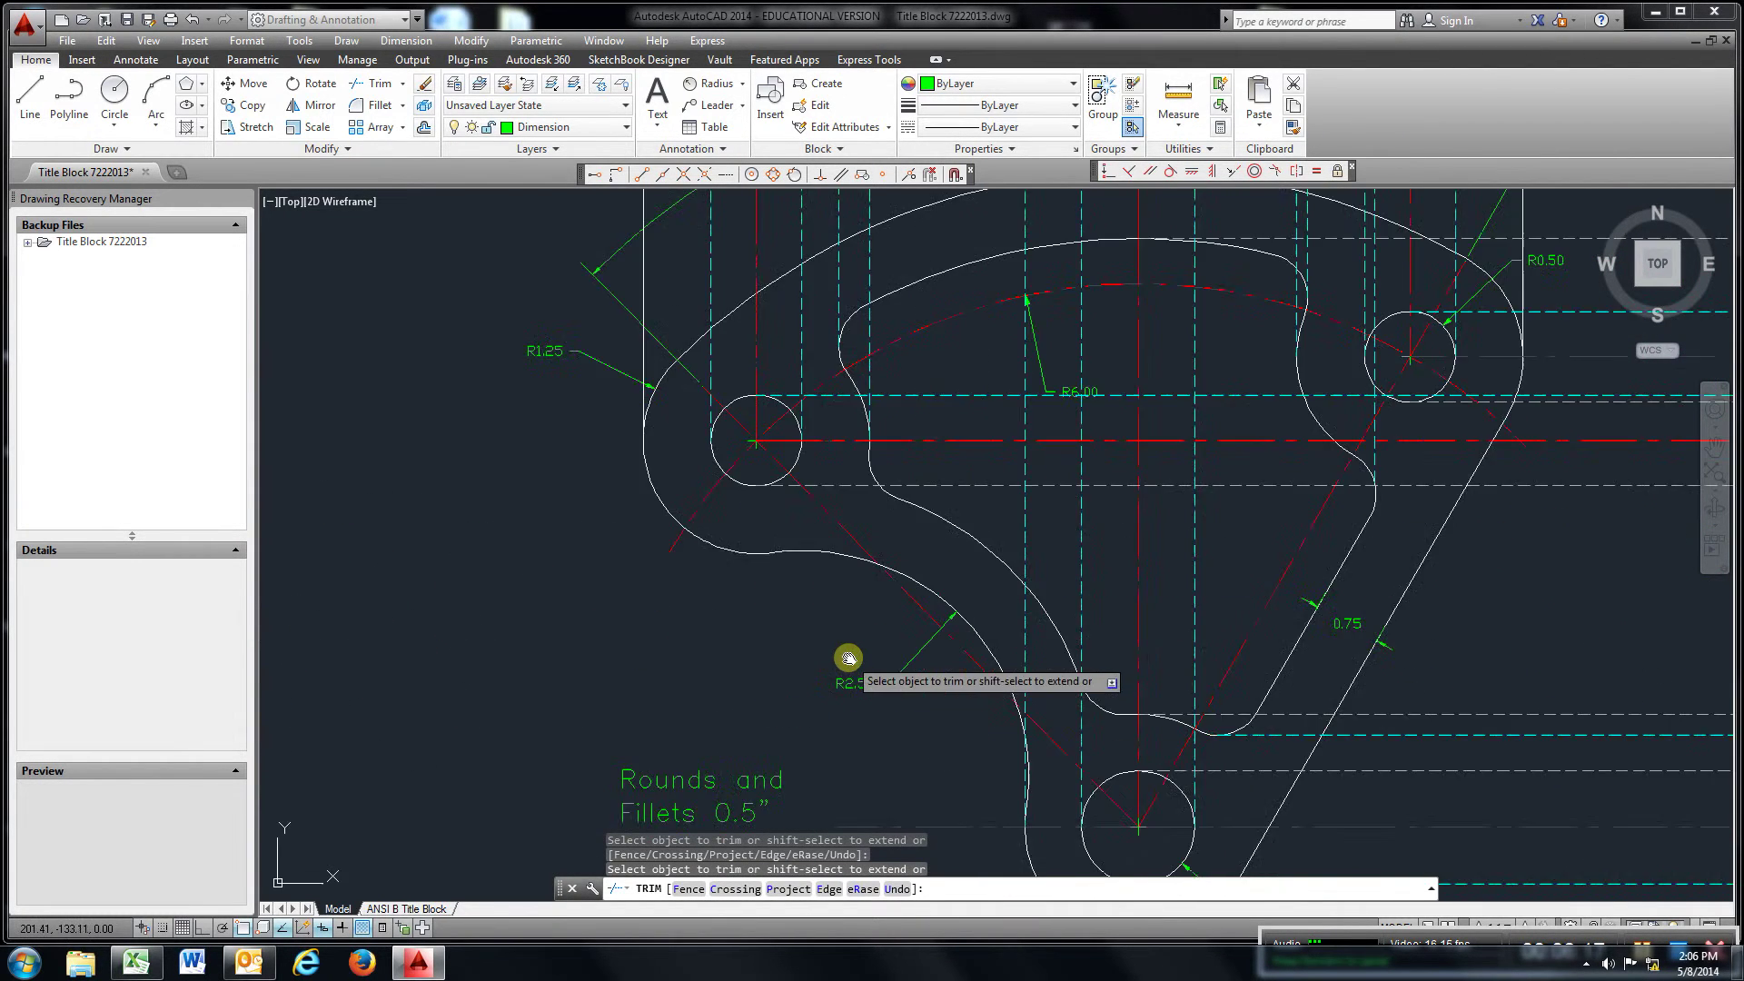
pyautogui.scroll(-6, 900, 641)
pyautogui.scroll(2, 818, 636)
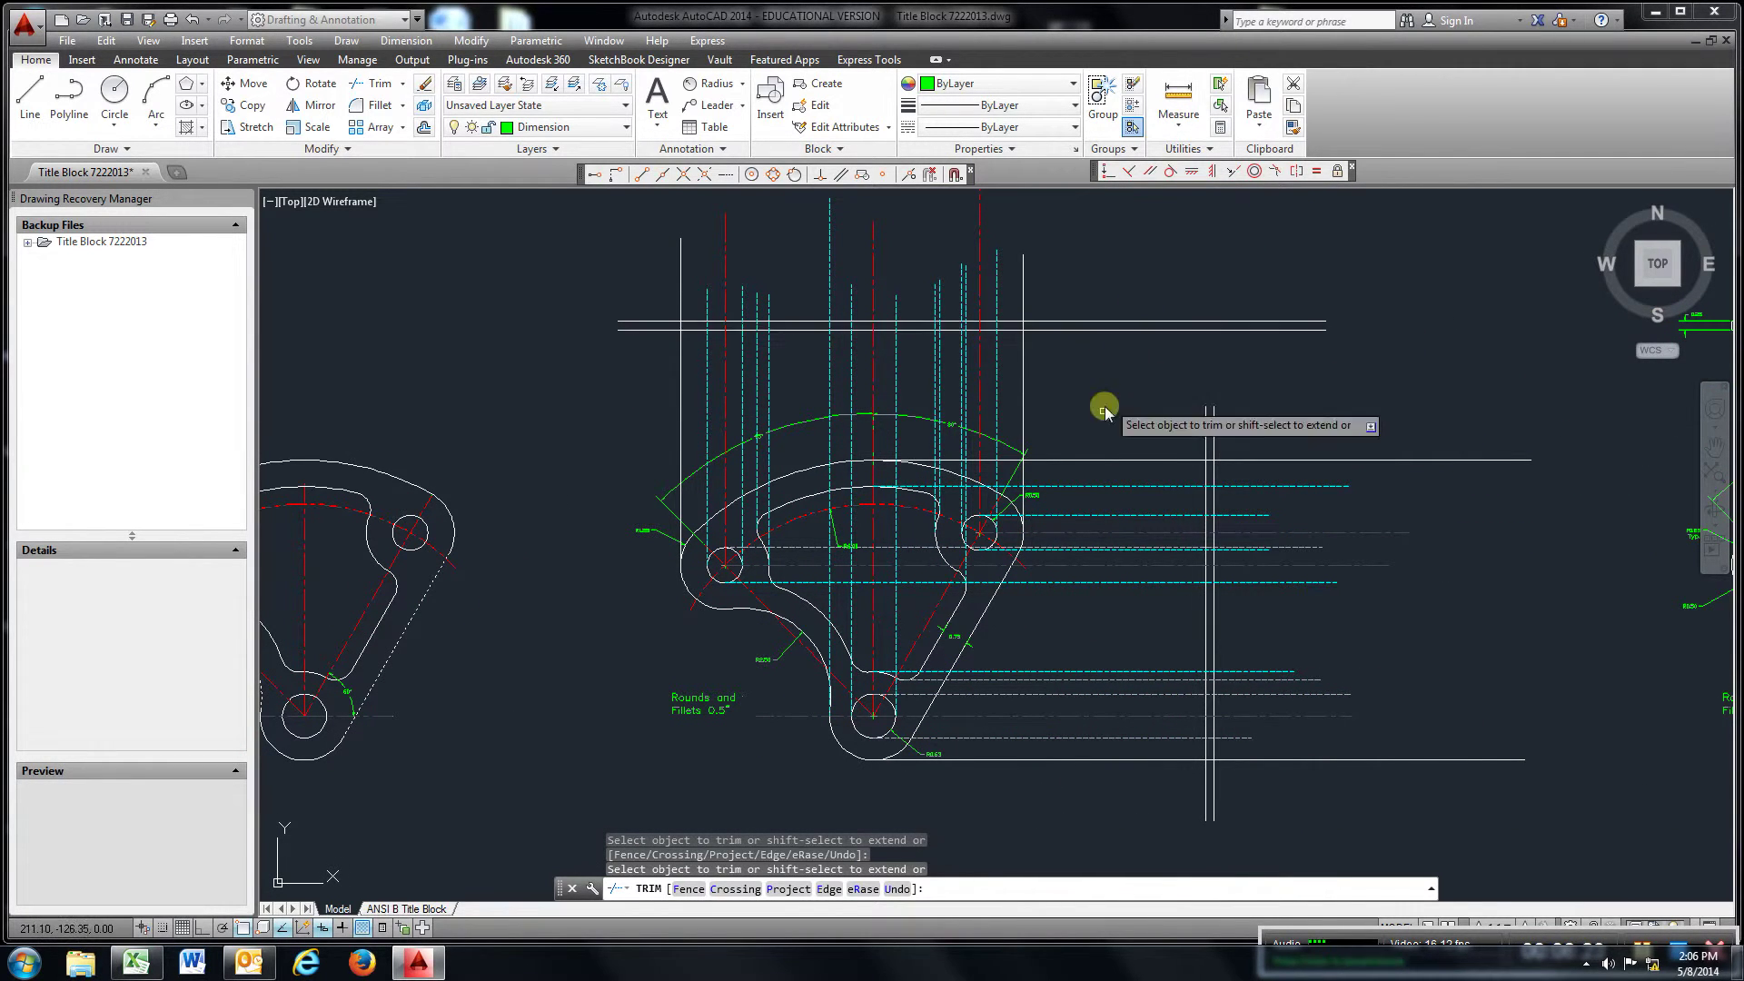
pyautogui.scroll(2, 752, 543)
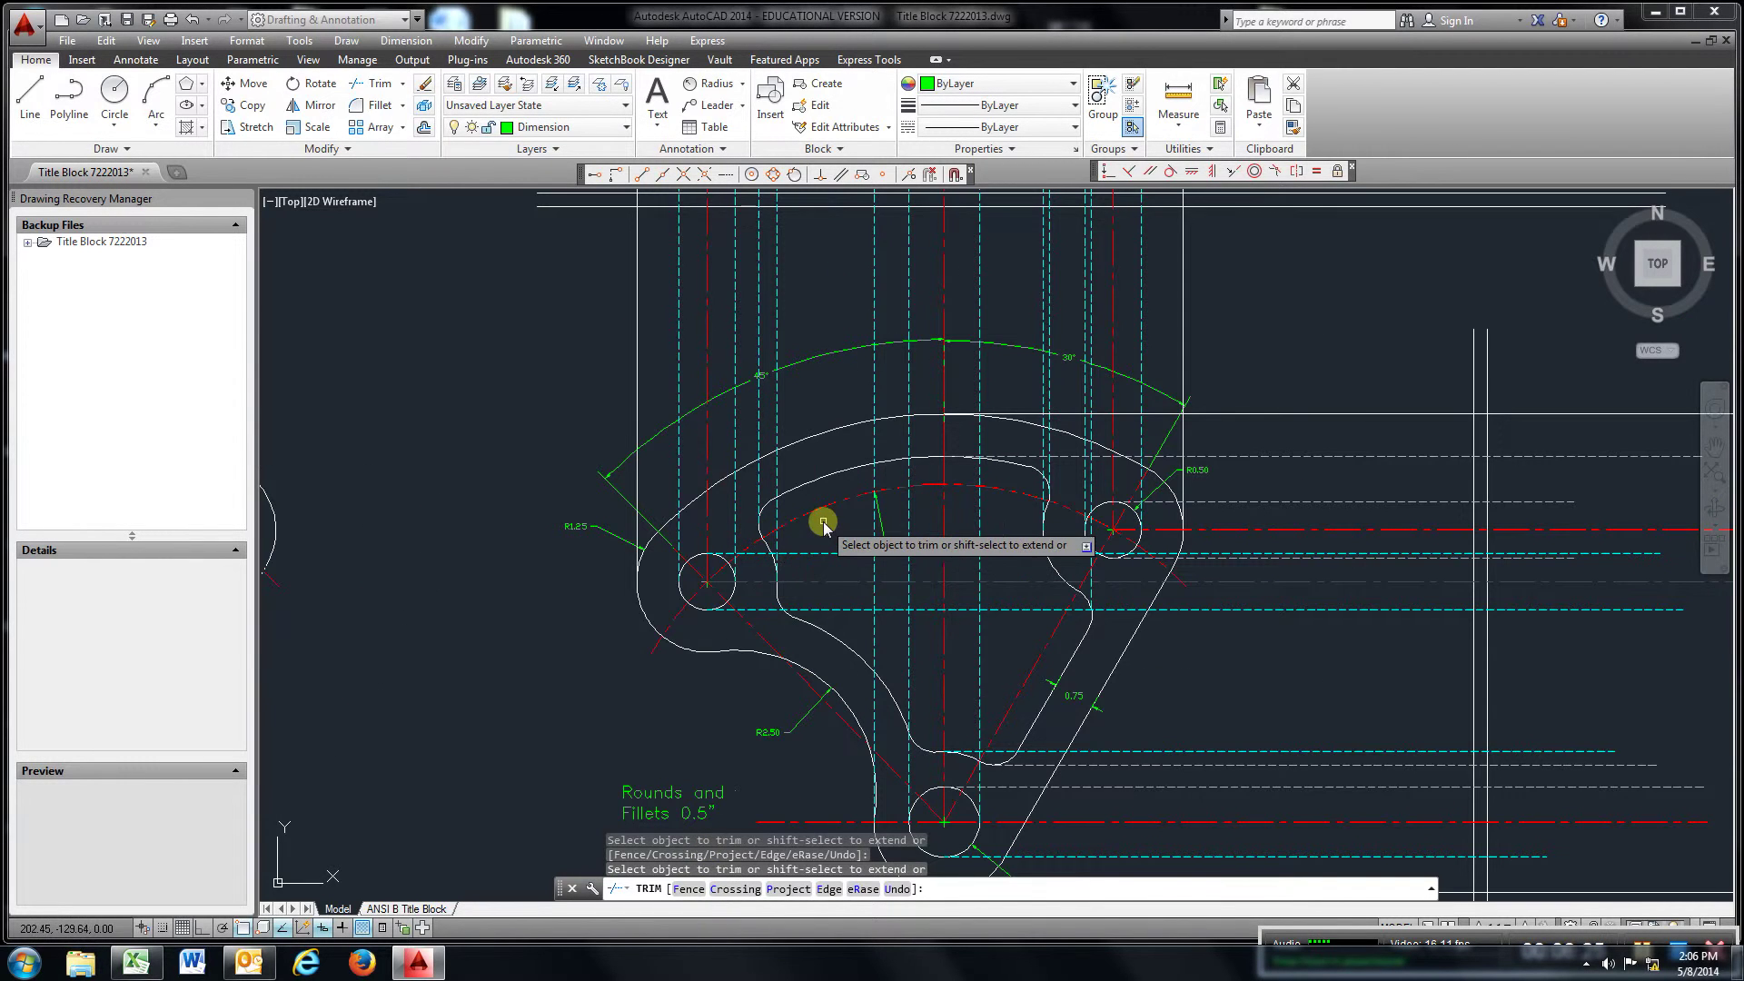
pyautogui.scroll(-2, 821, 517)
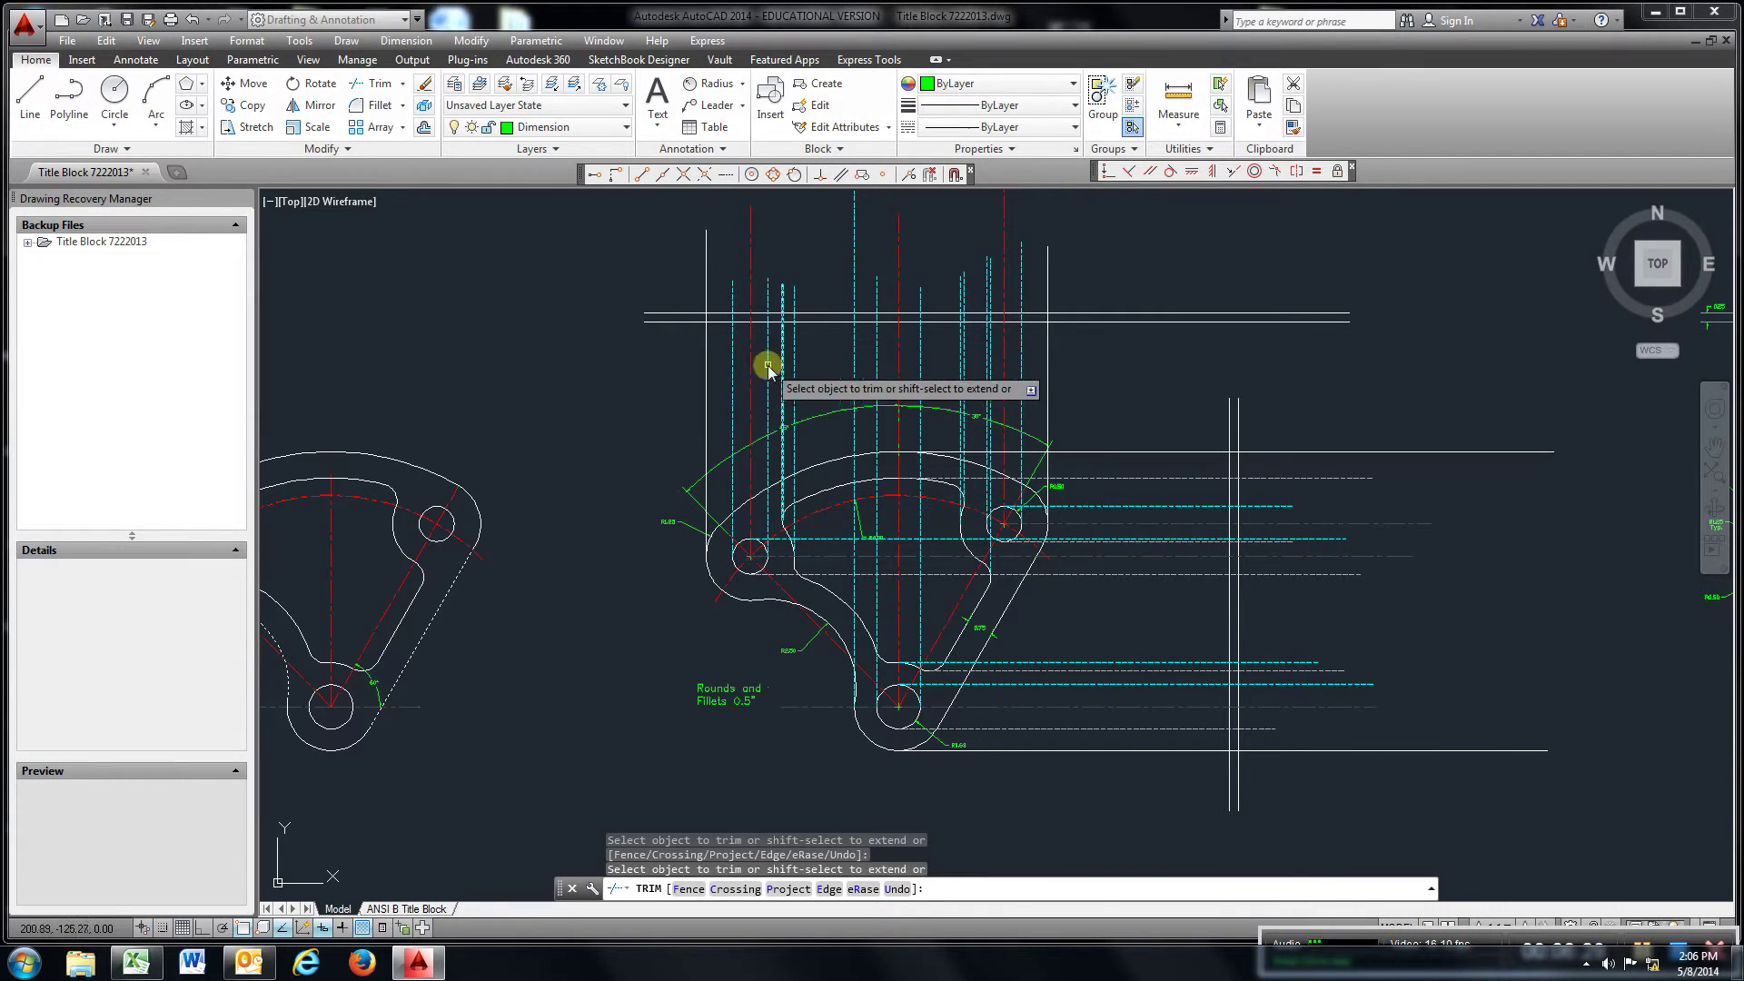
pyautogui.scroll(-4, 1208, 591)
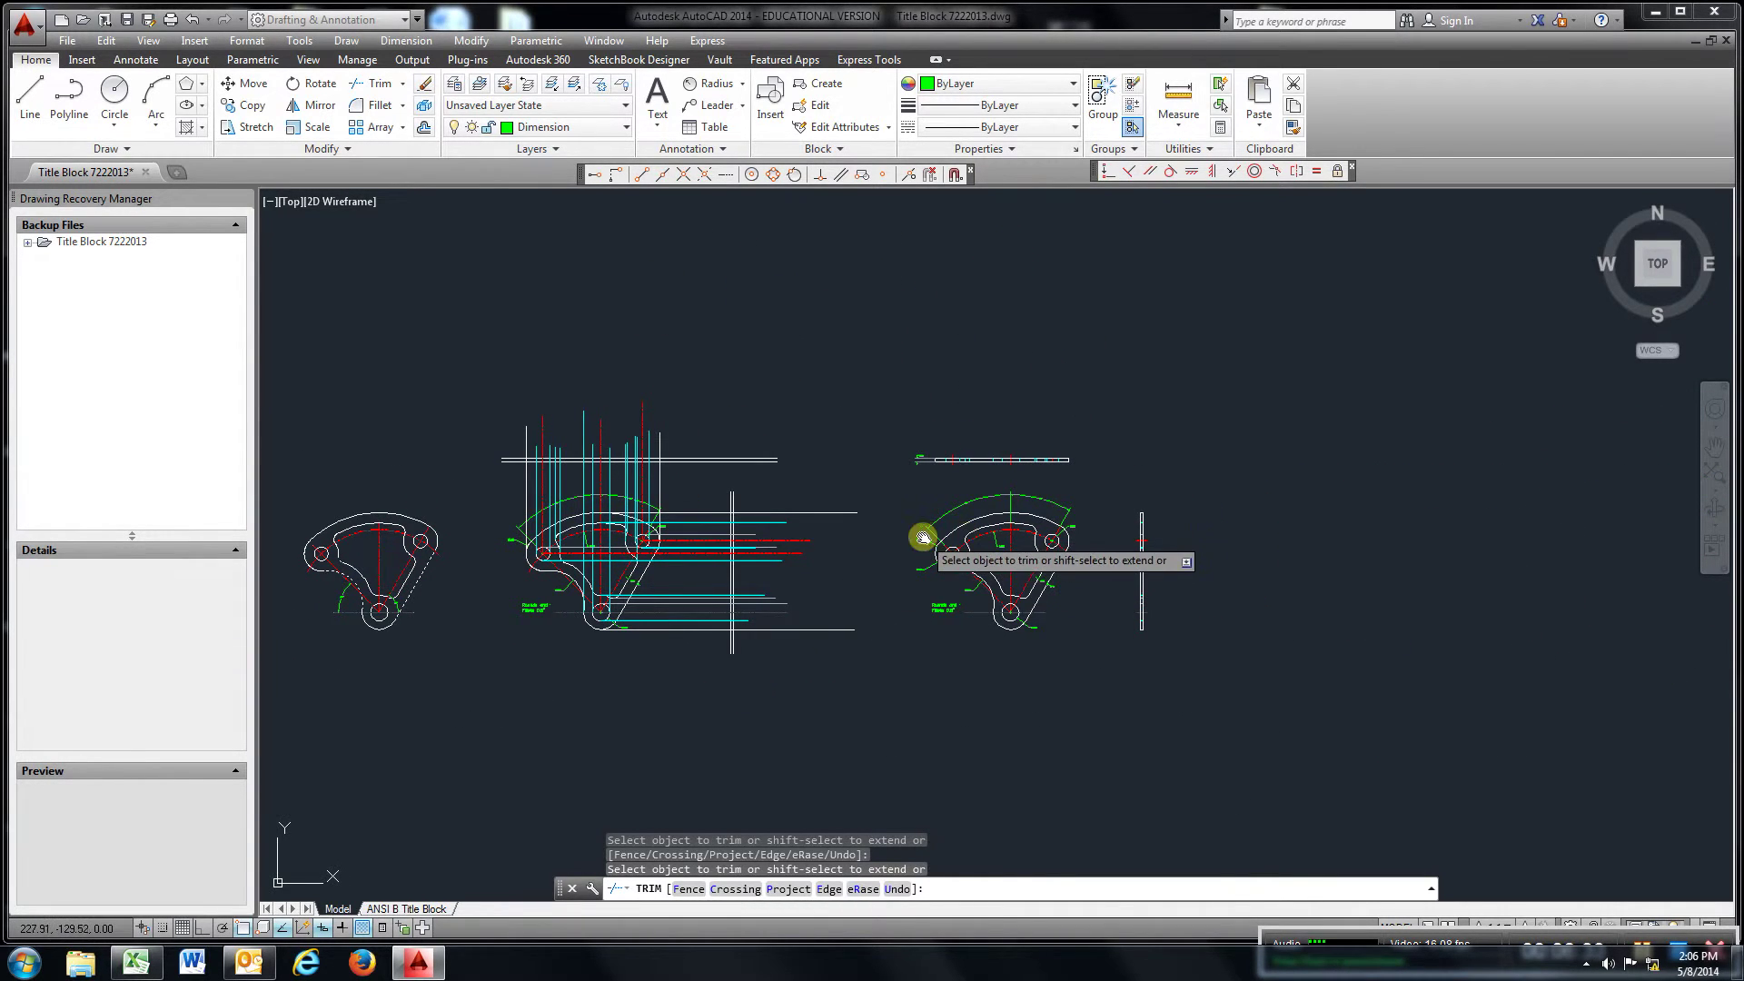
pyautogui.scroll(4, 623, 545)
pyautogui.moveTo(622, 545); pyautogui.dragTo(796, 518, button='middle')
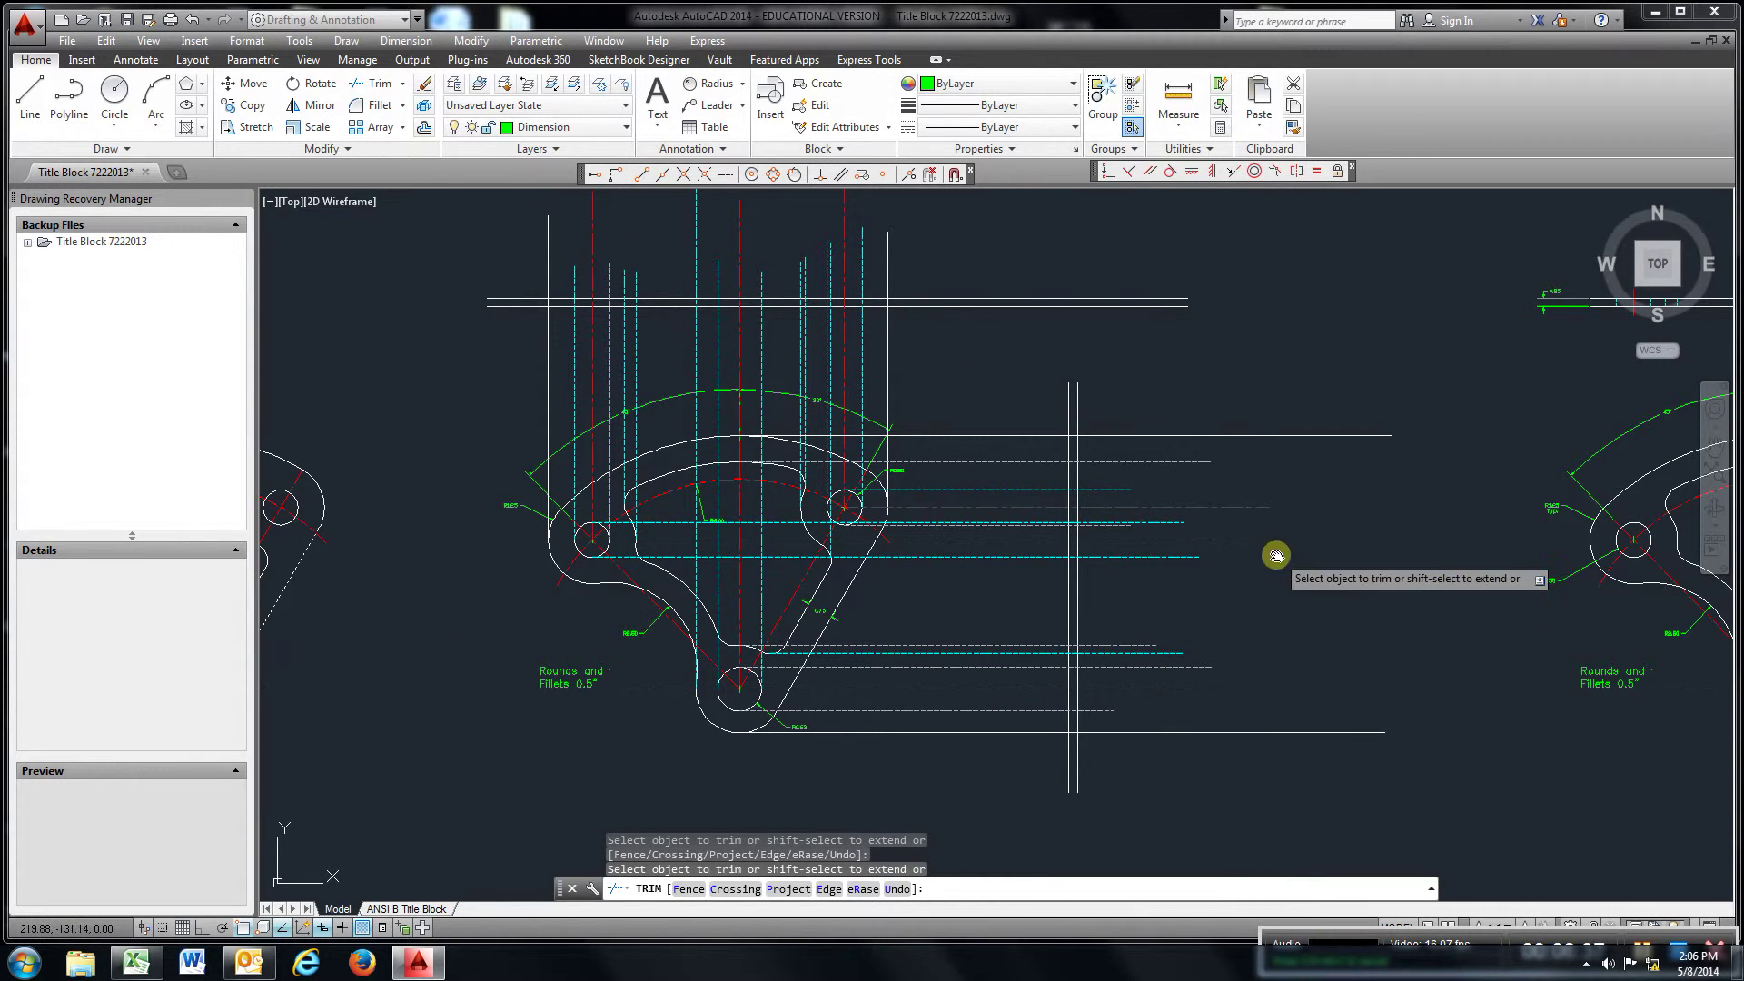
pyautogui.moveTo(1273, 556); pyautogui.dragTo(685, 587, button='middle')
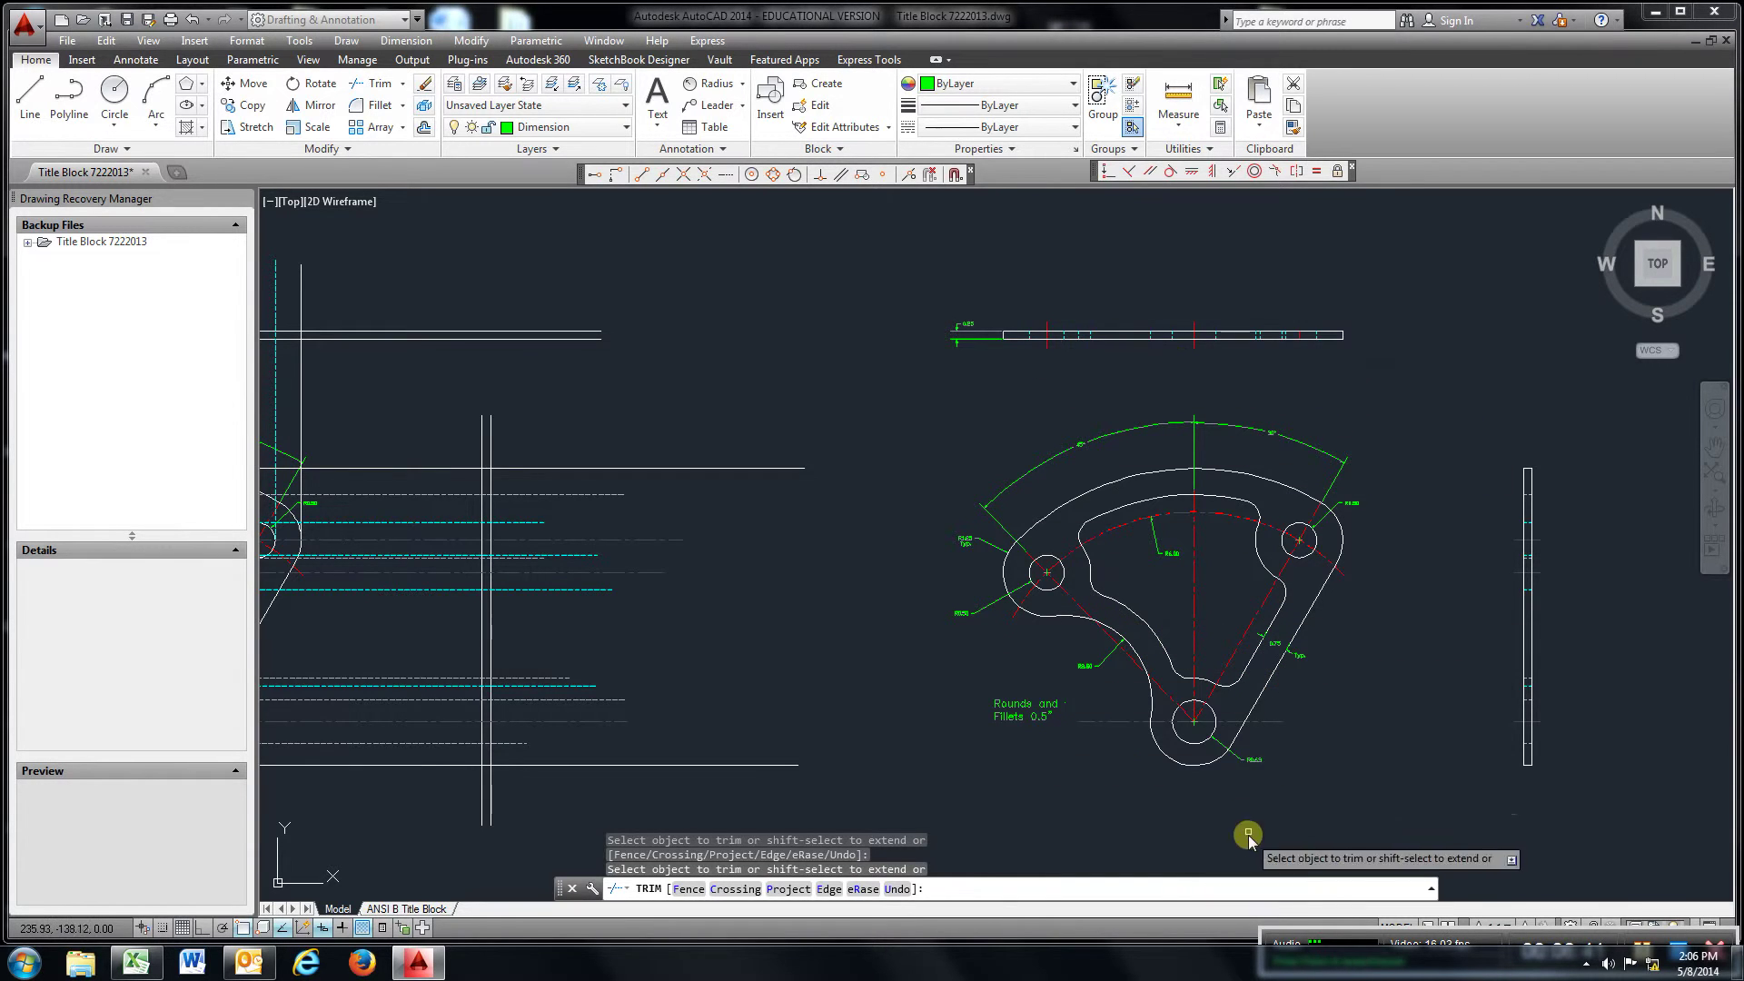
pyautogui.scroll(-3, 1160, 713)
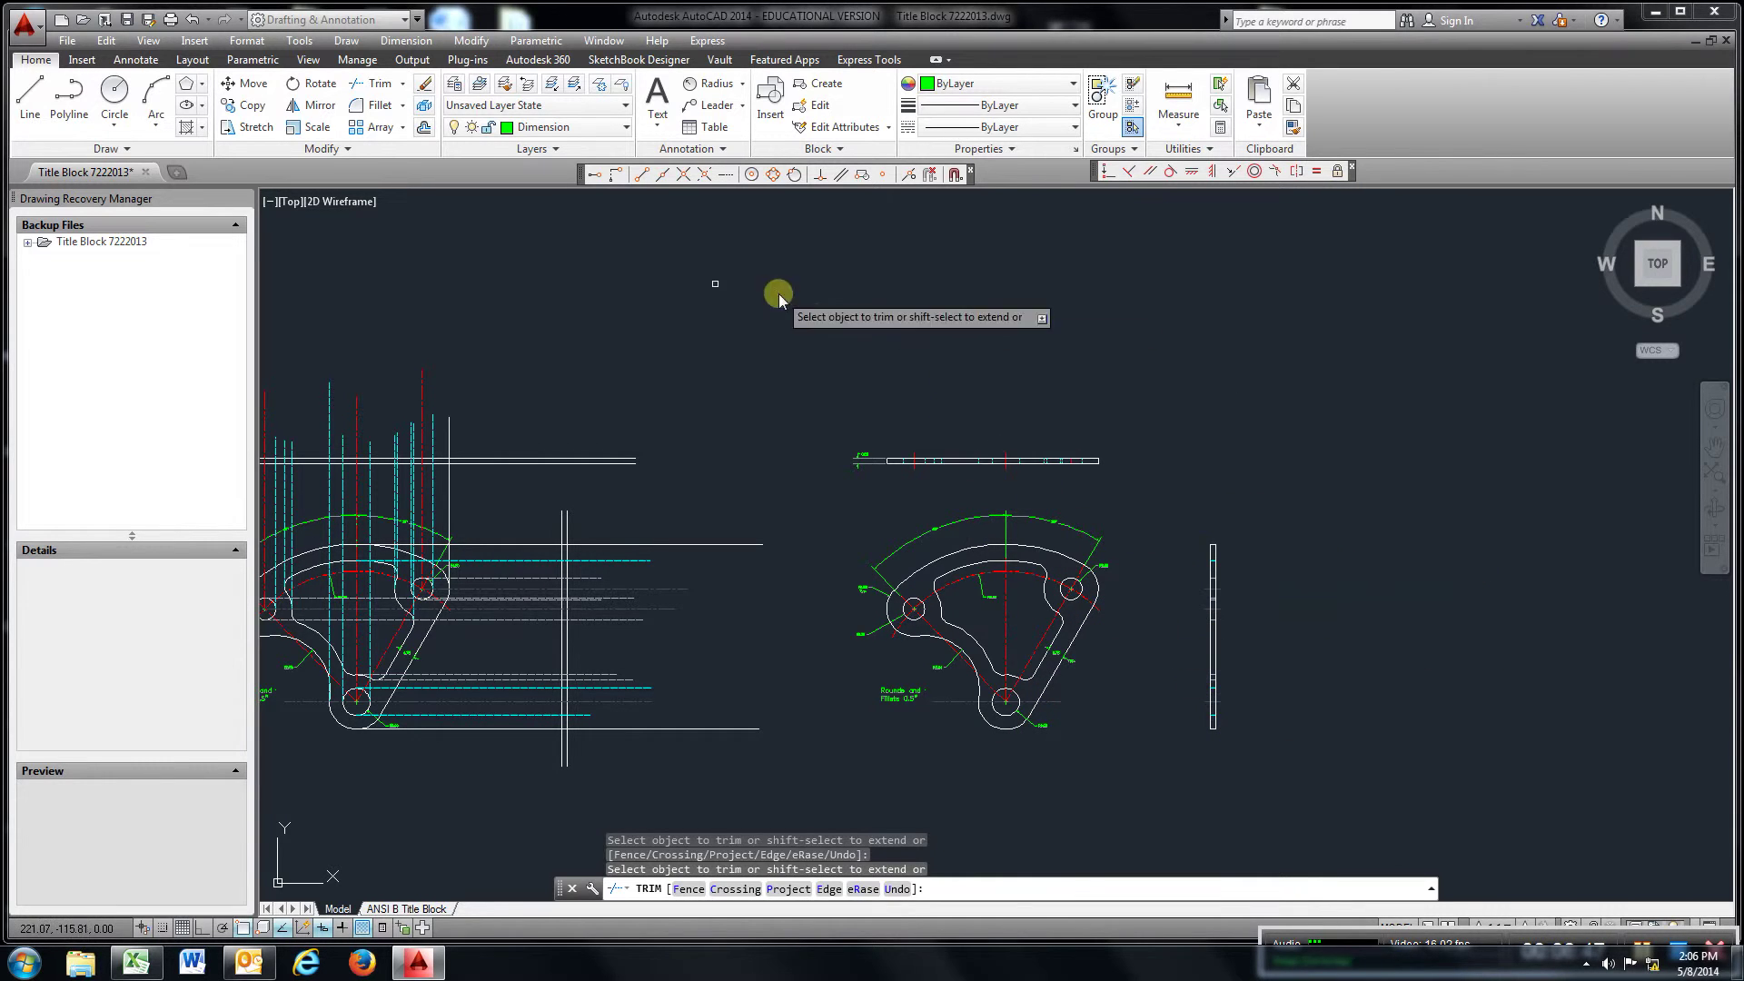
# - Create block 3.3 with a picked base point, window-selecting the three views (80 objects)
pyautogui.click(807, 88)
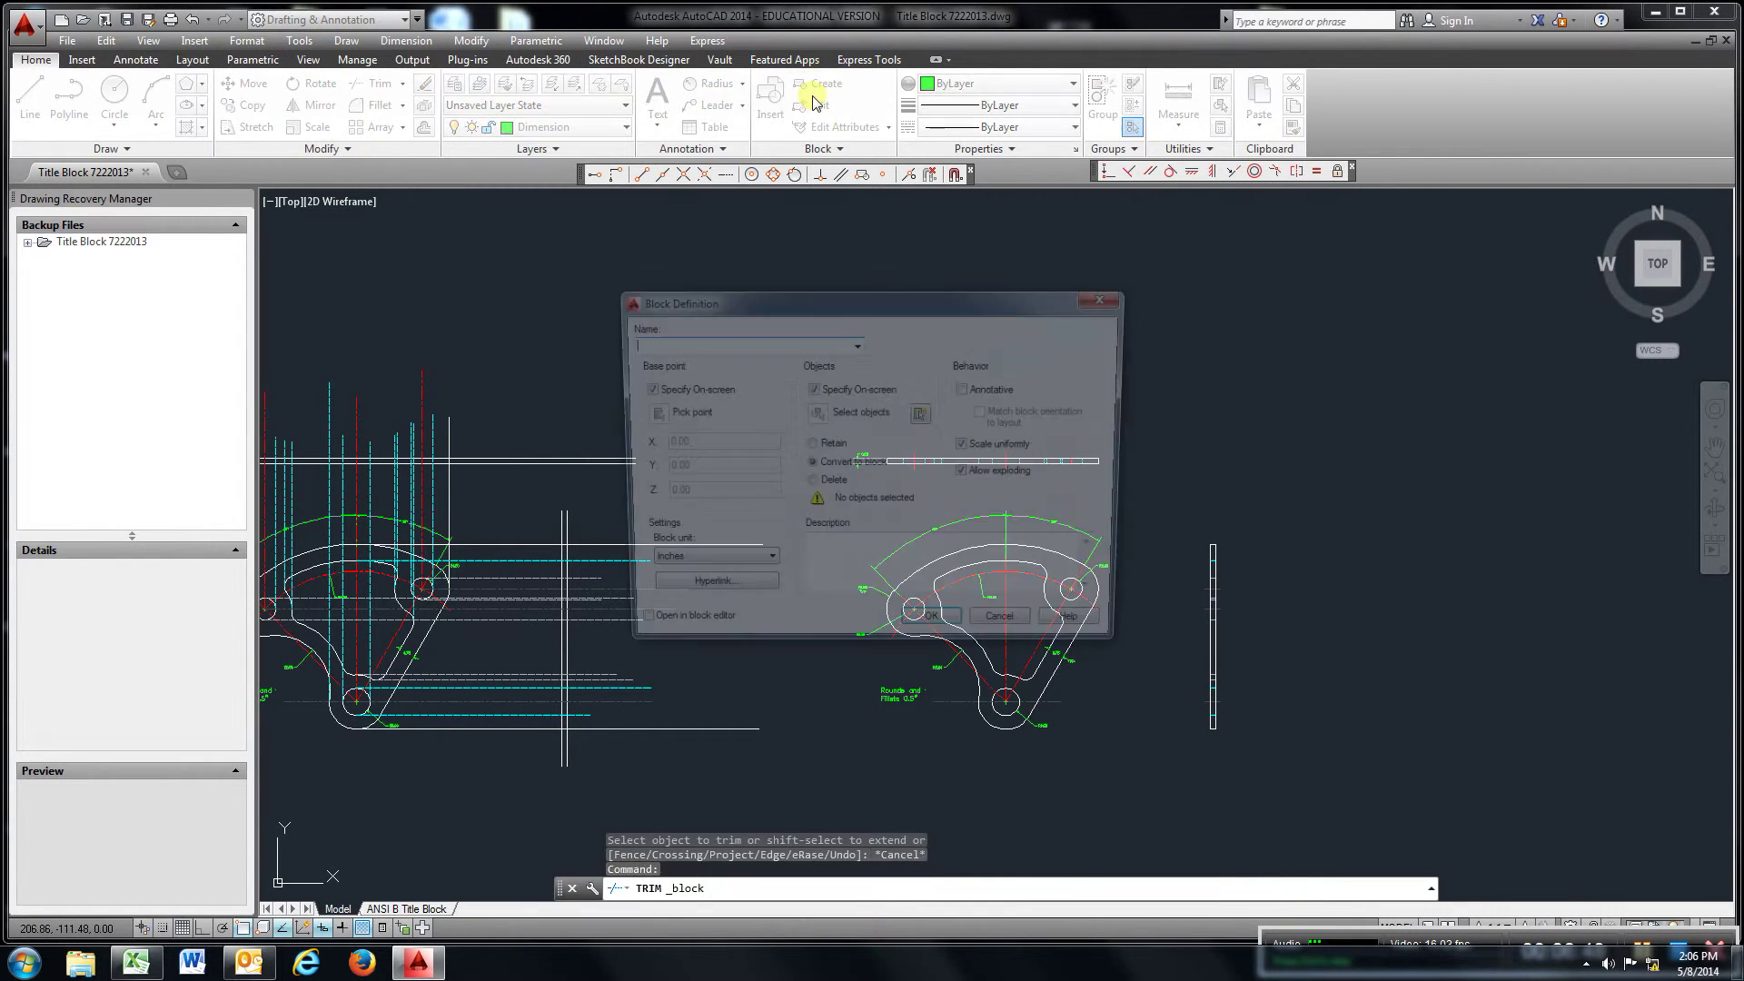
pyautogui.write('3.3')
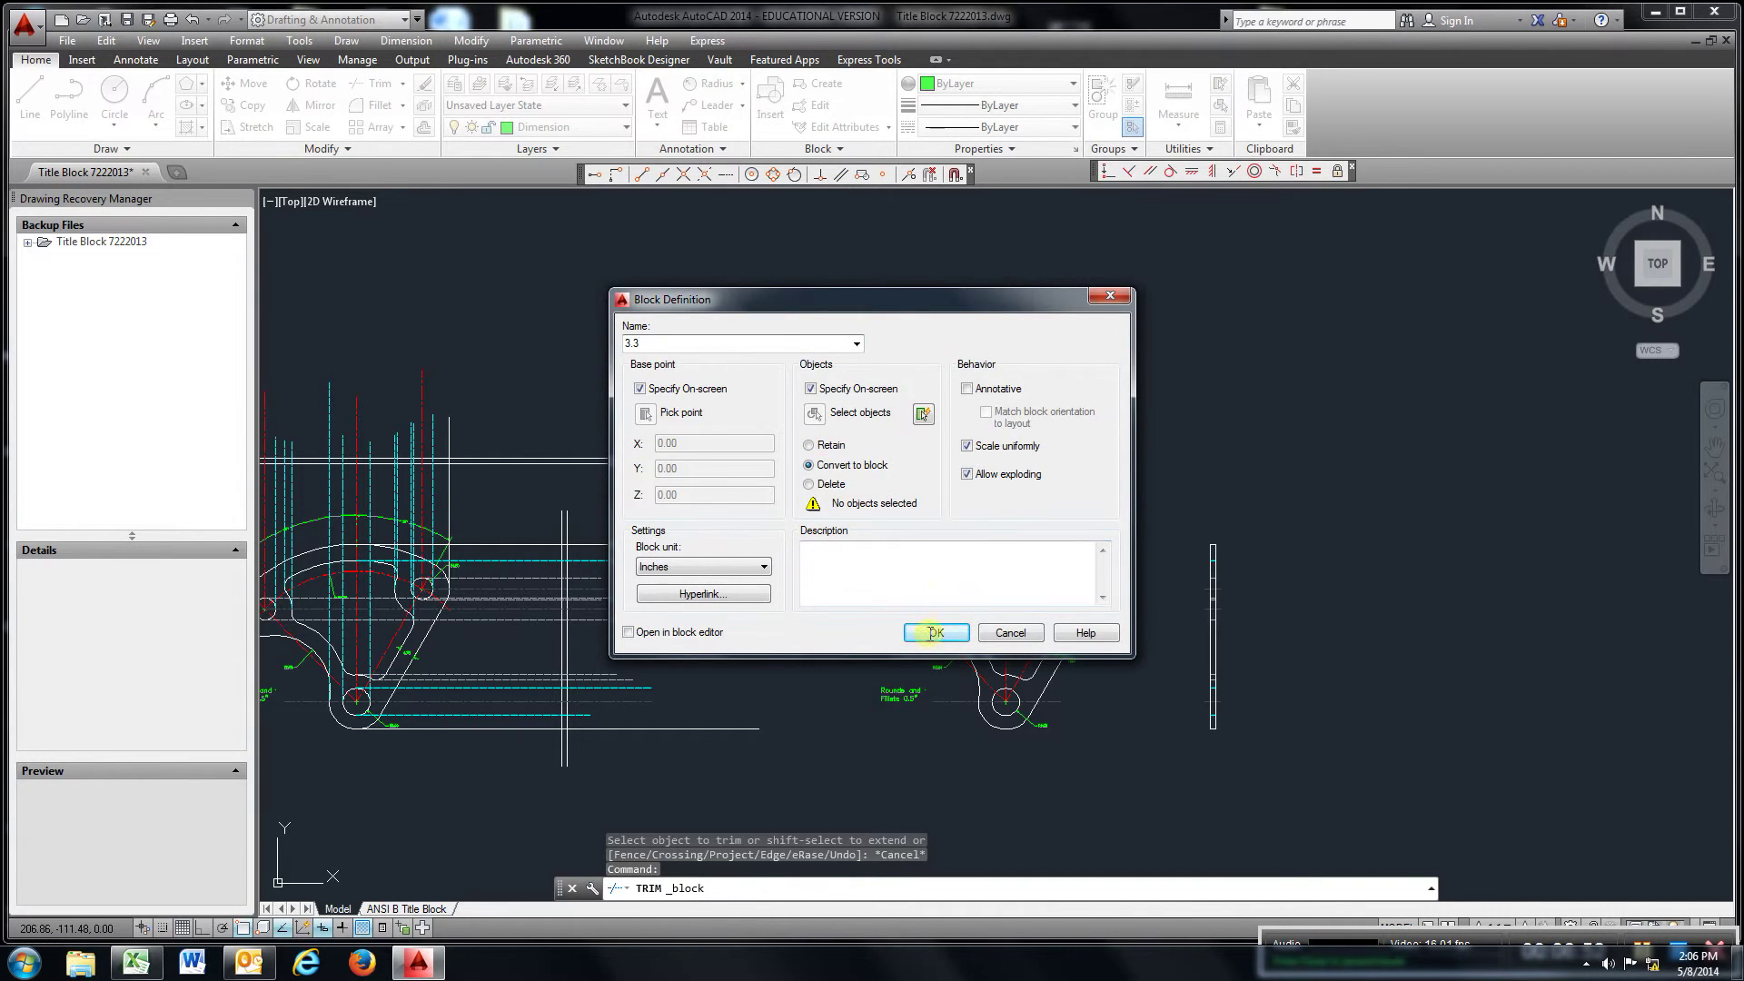
pyautogui.click(936, 633)
pyautogui.click(1319, 412)
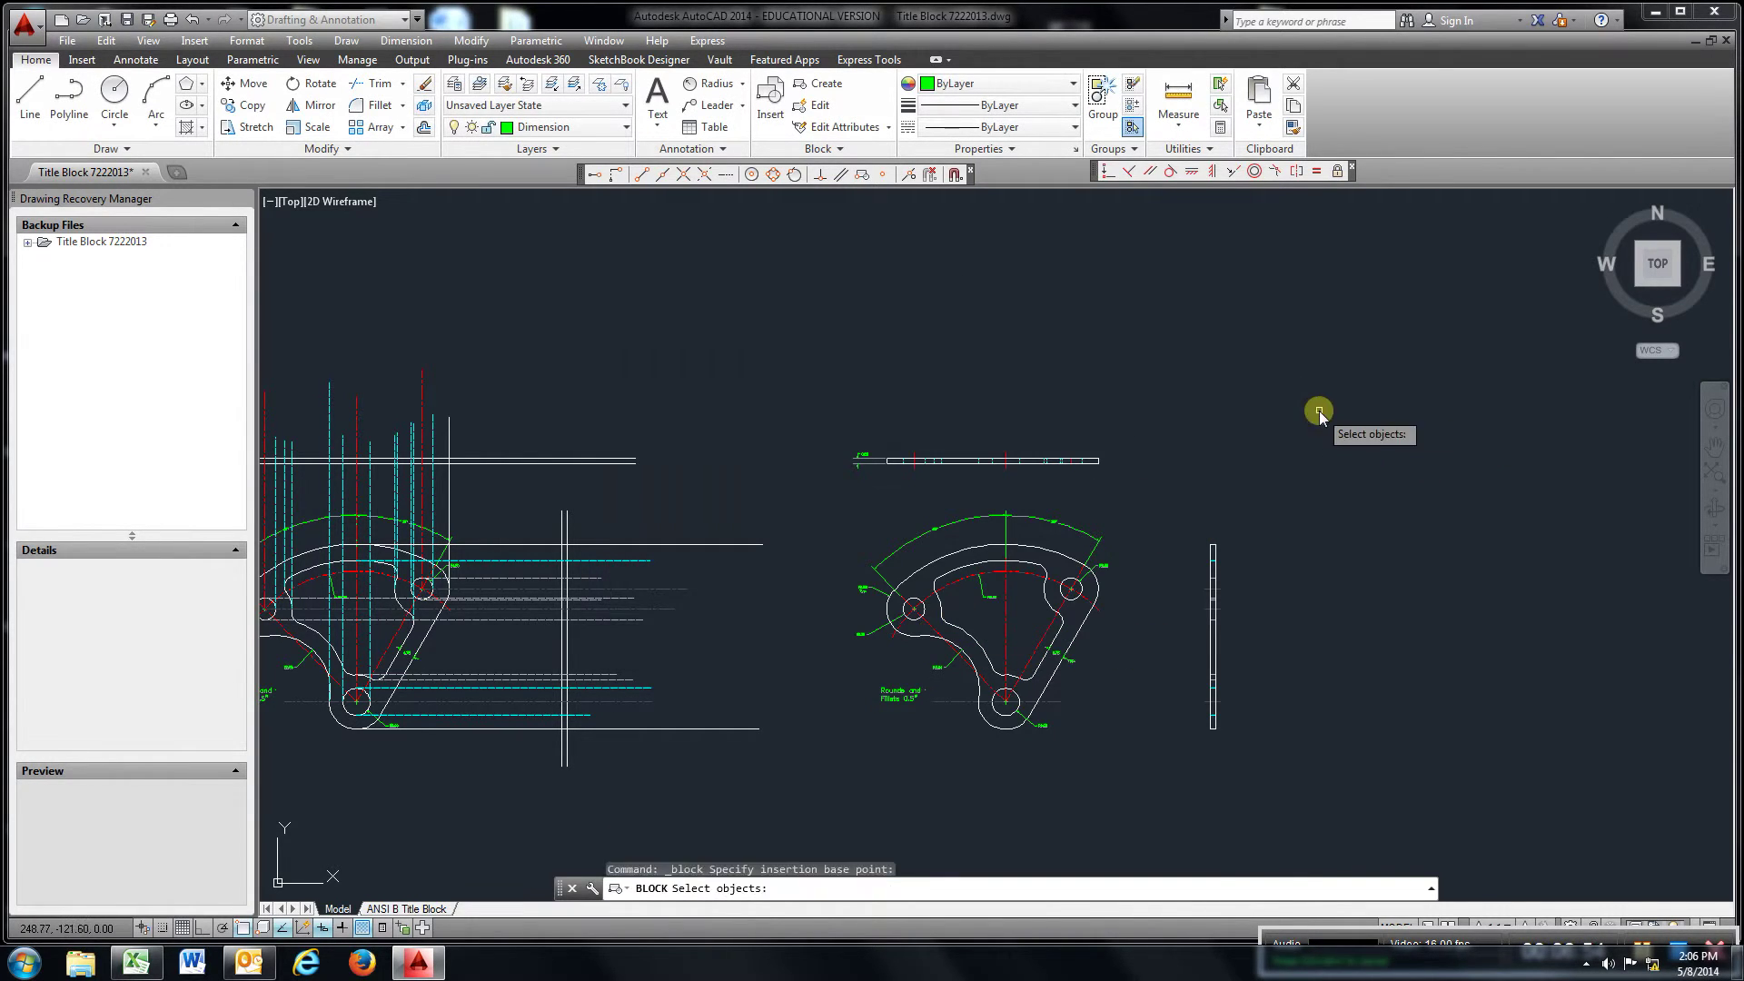
pyautogui.click(1306, 392)
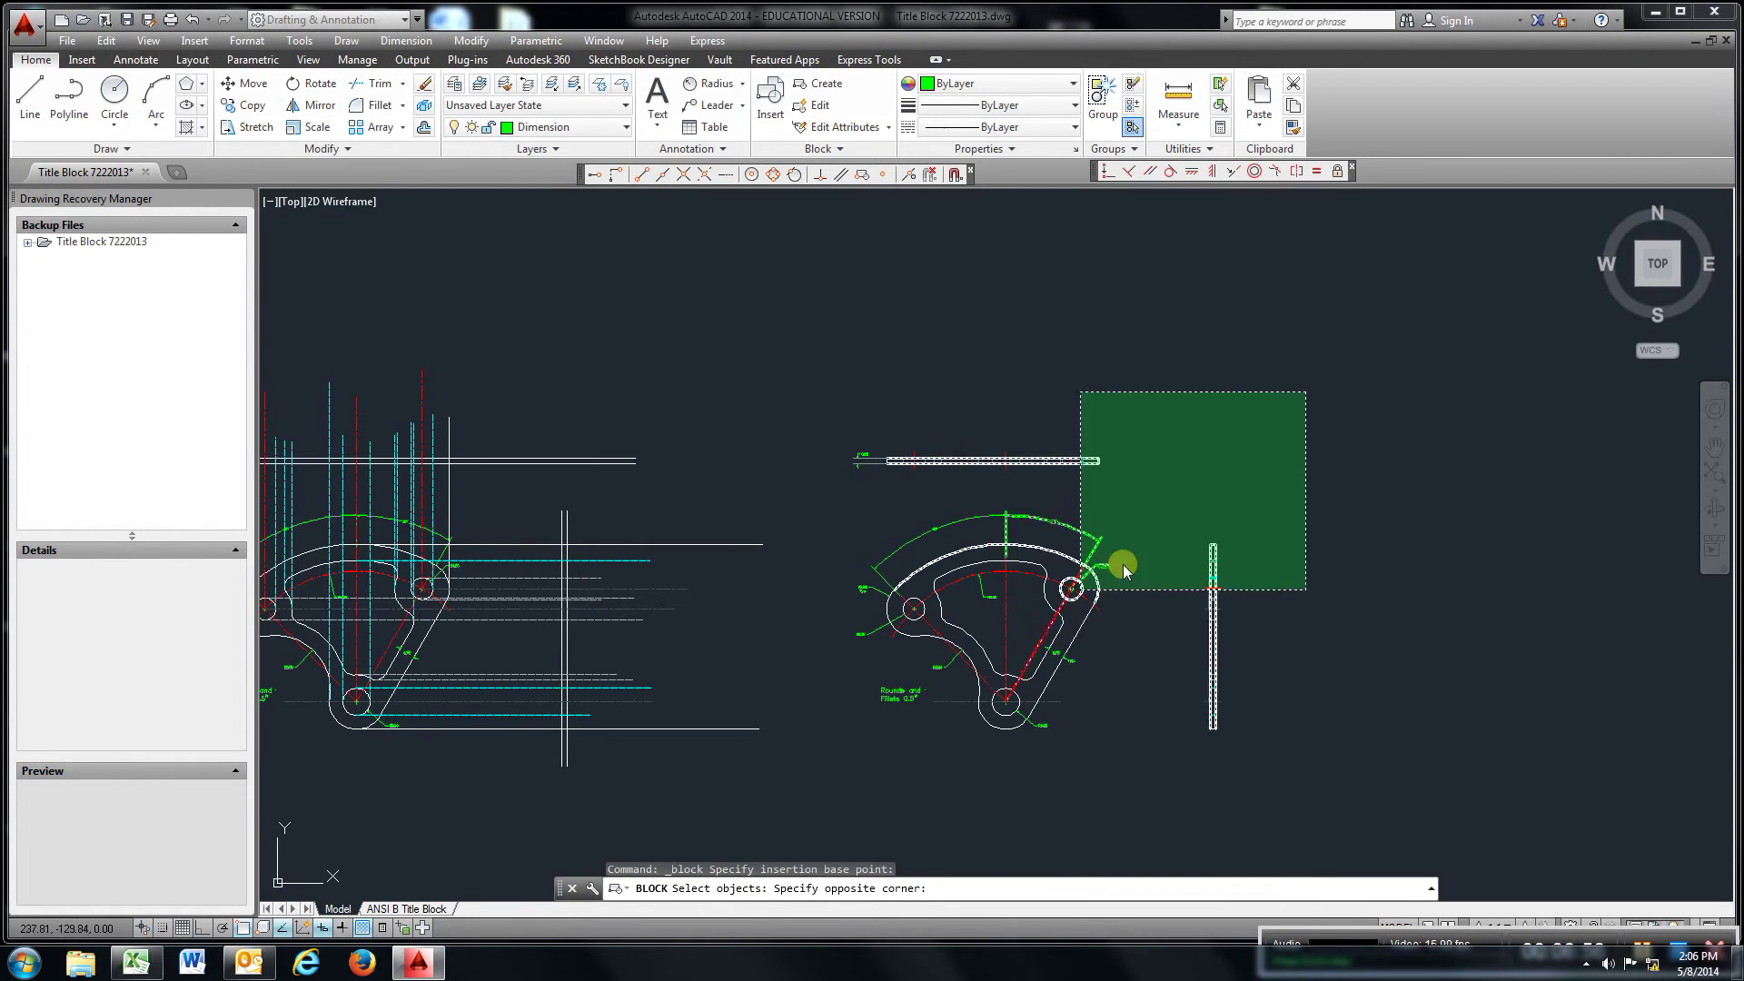
pyautogui.click(810, 801)
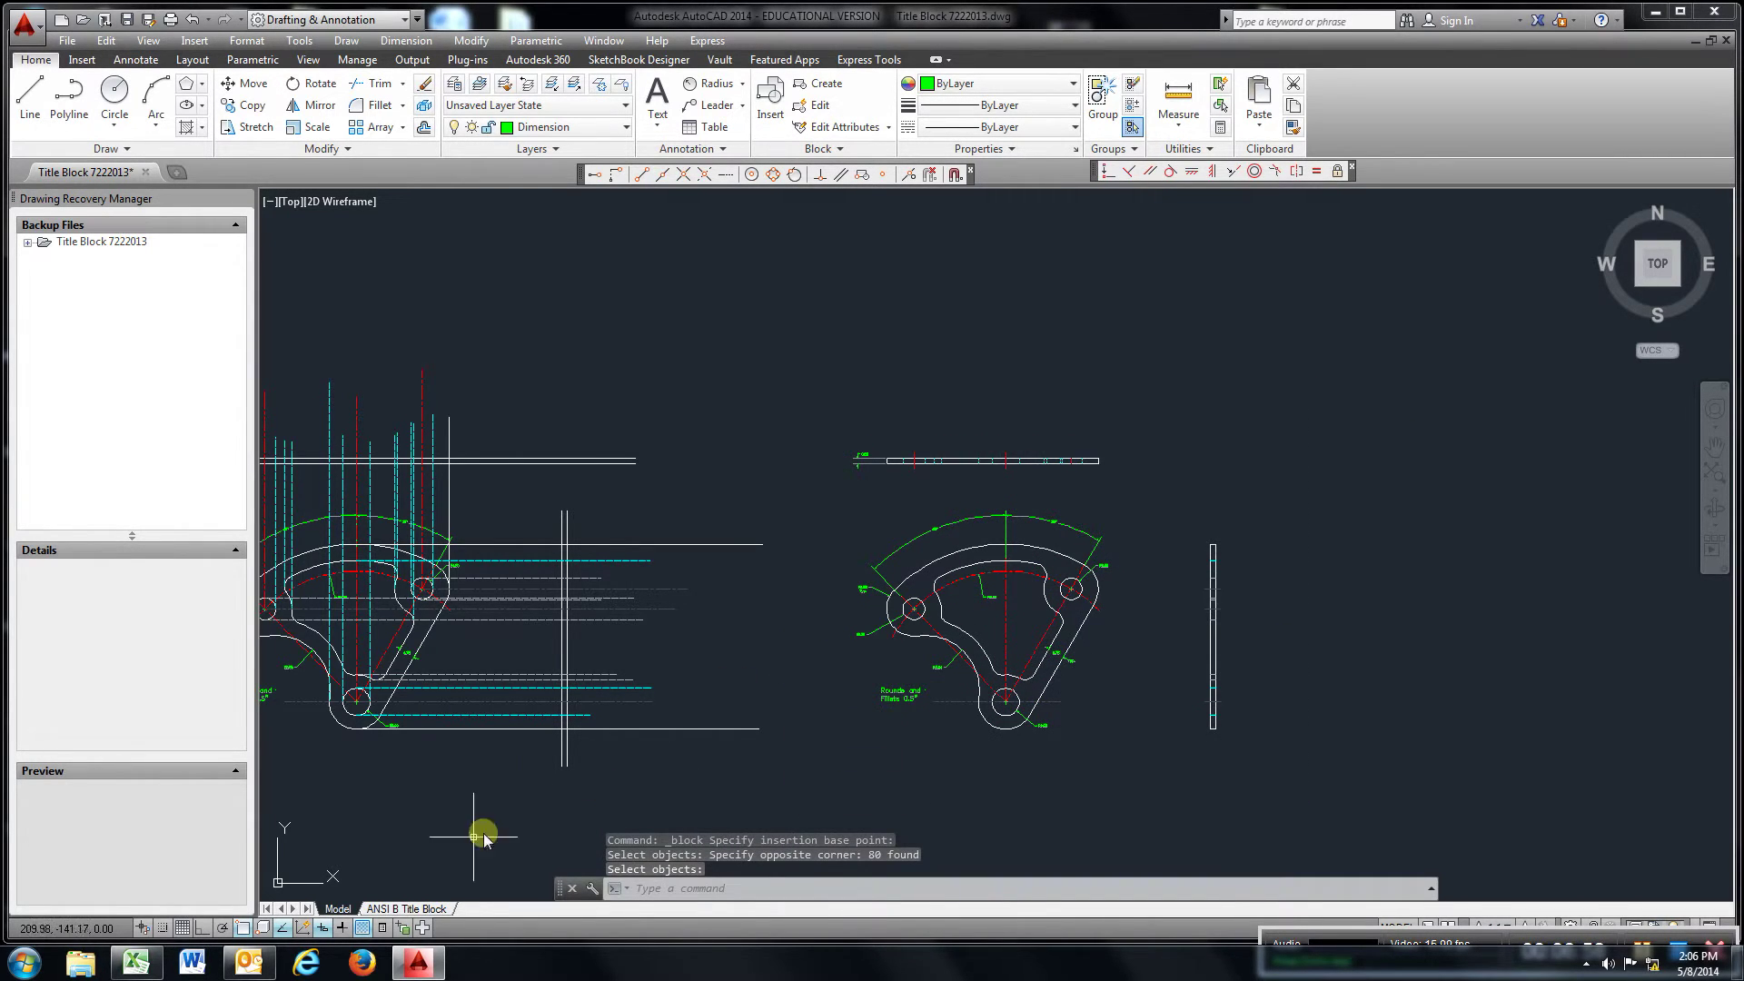
# - On the ANSI B Title Block layout, delete the old circular drawing
pyautogui.click(425, 908)
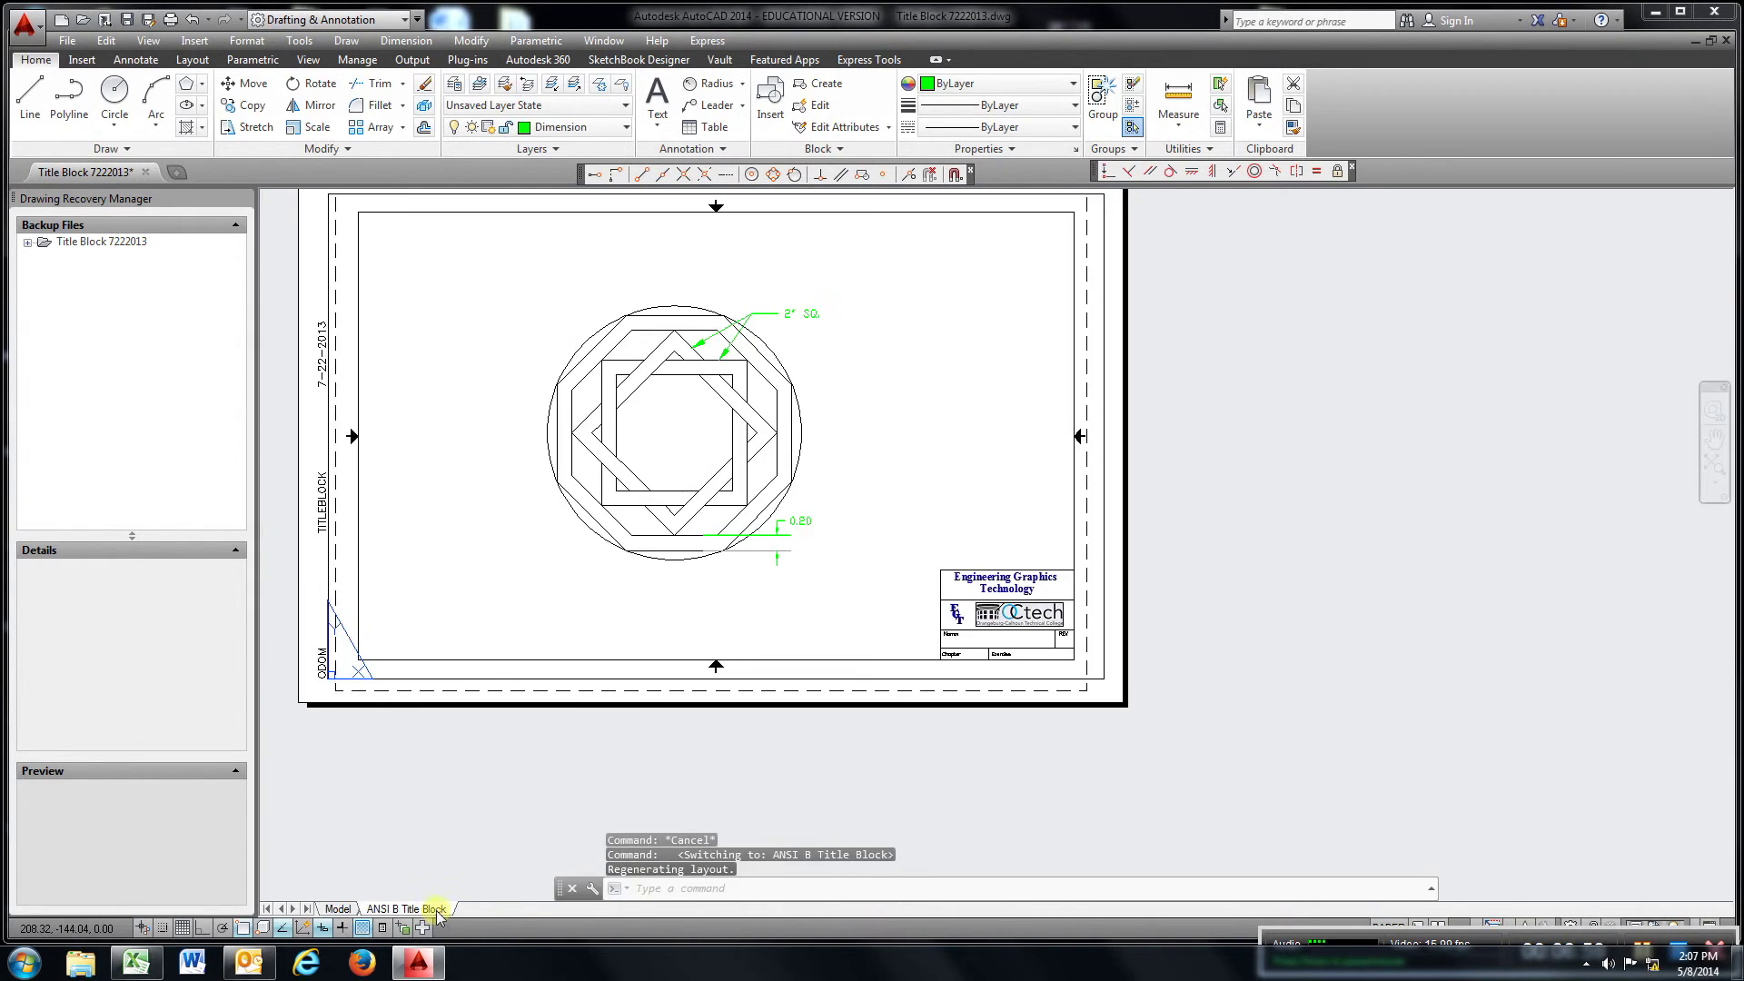
pyautogui.click(789, 442)
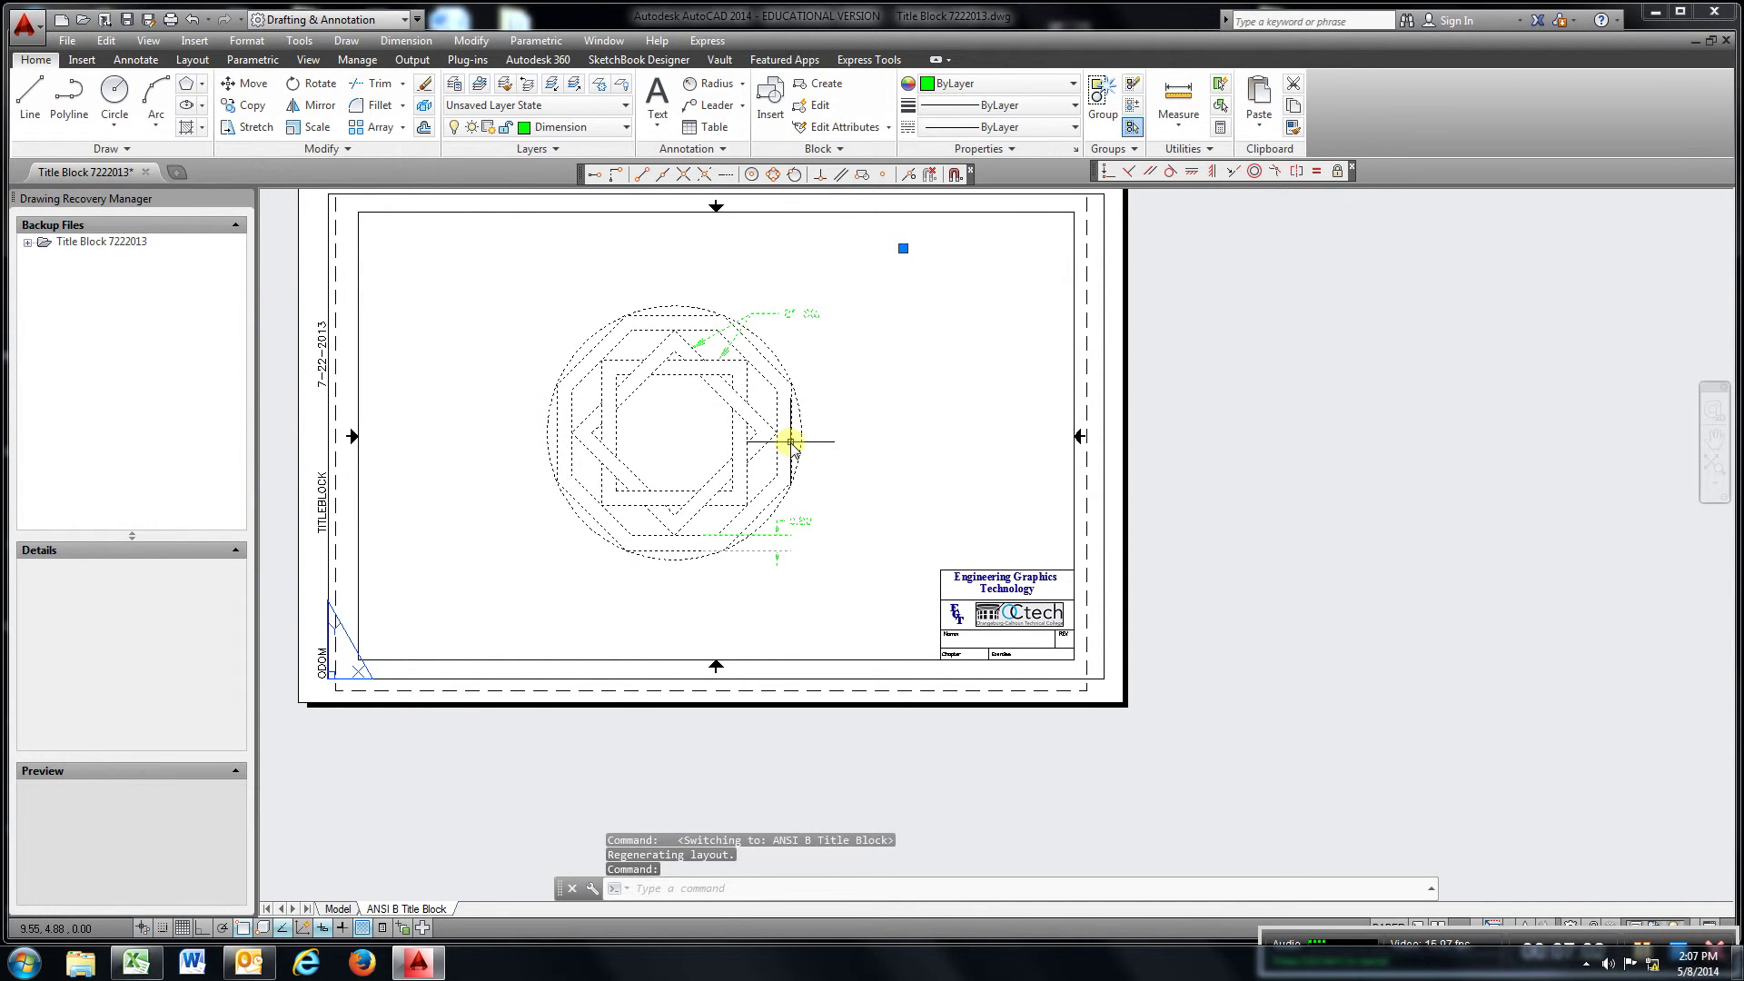
pyautogui.press('Delete')
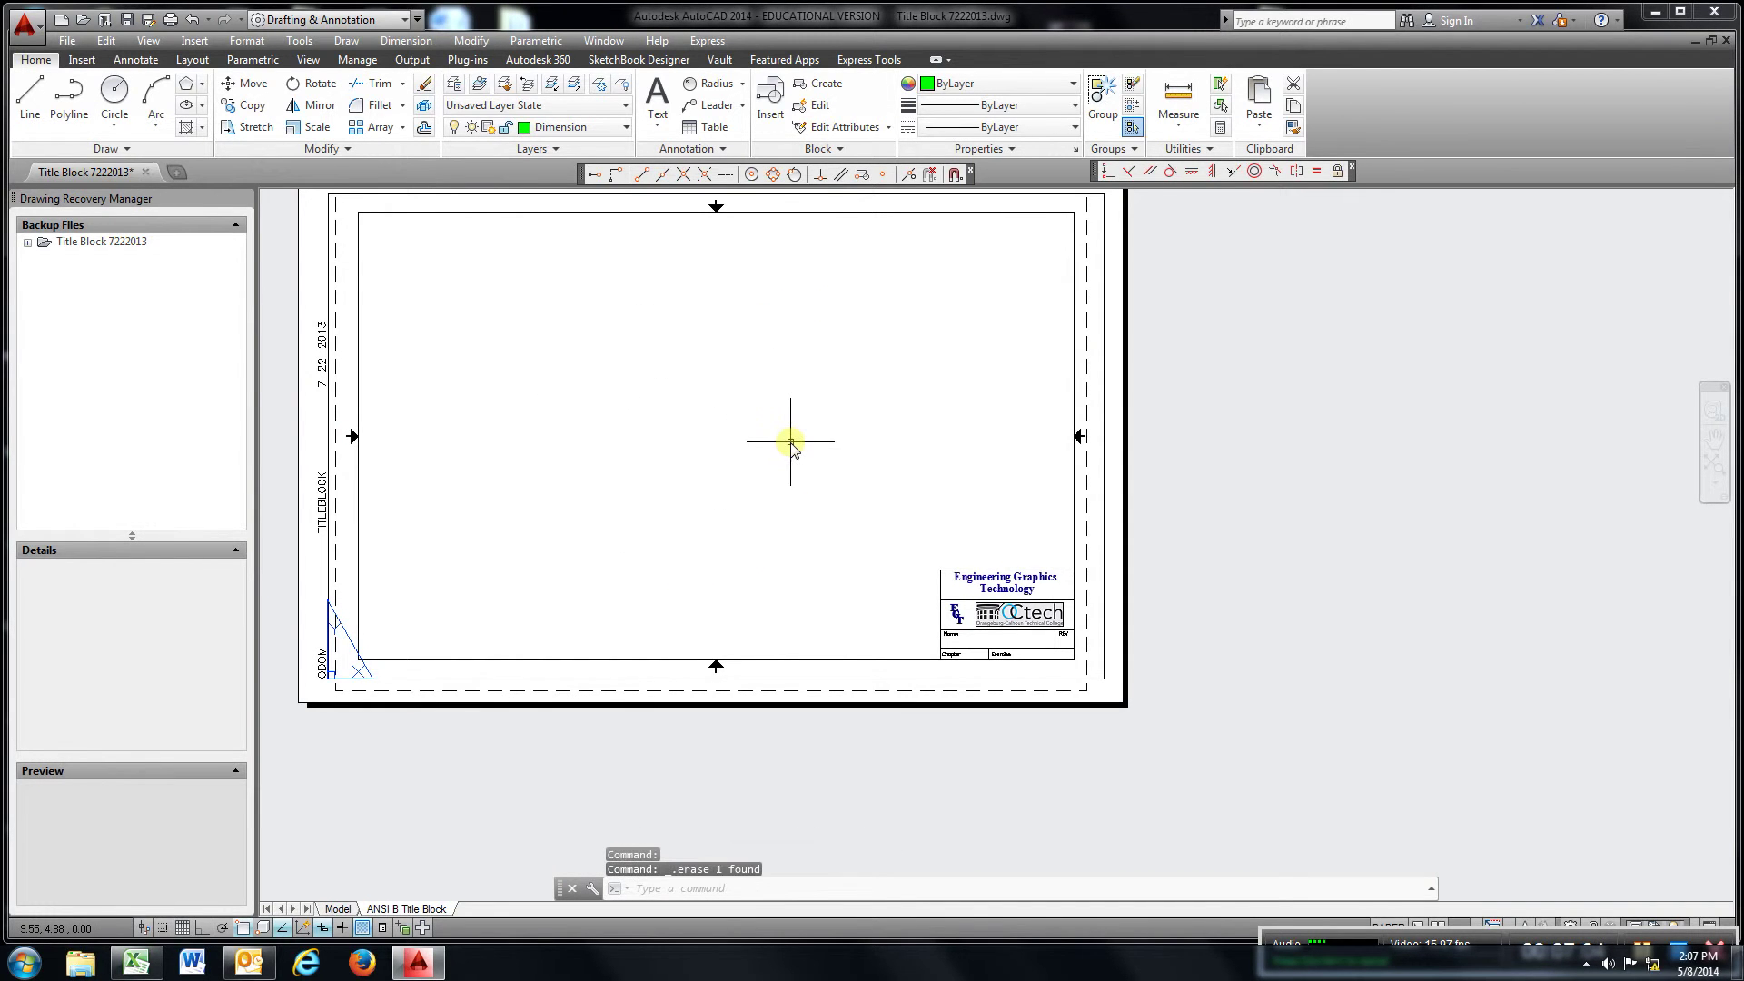
# - Begin inserting block 3.3 from the Insert dialog
pyautogui.click(771, 102)
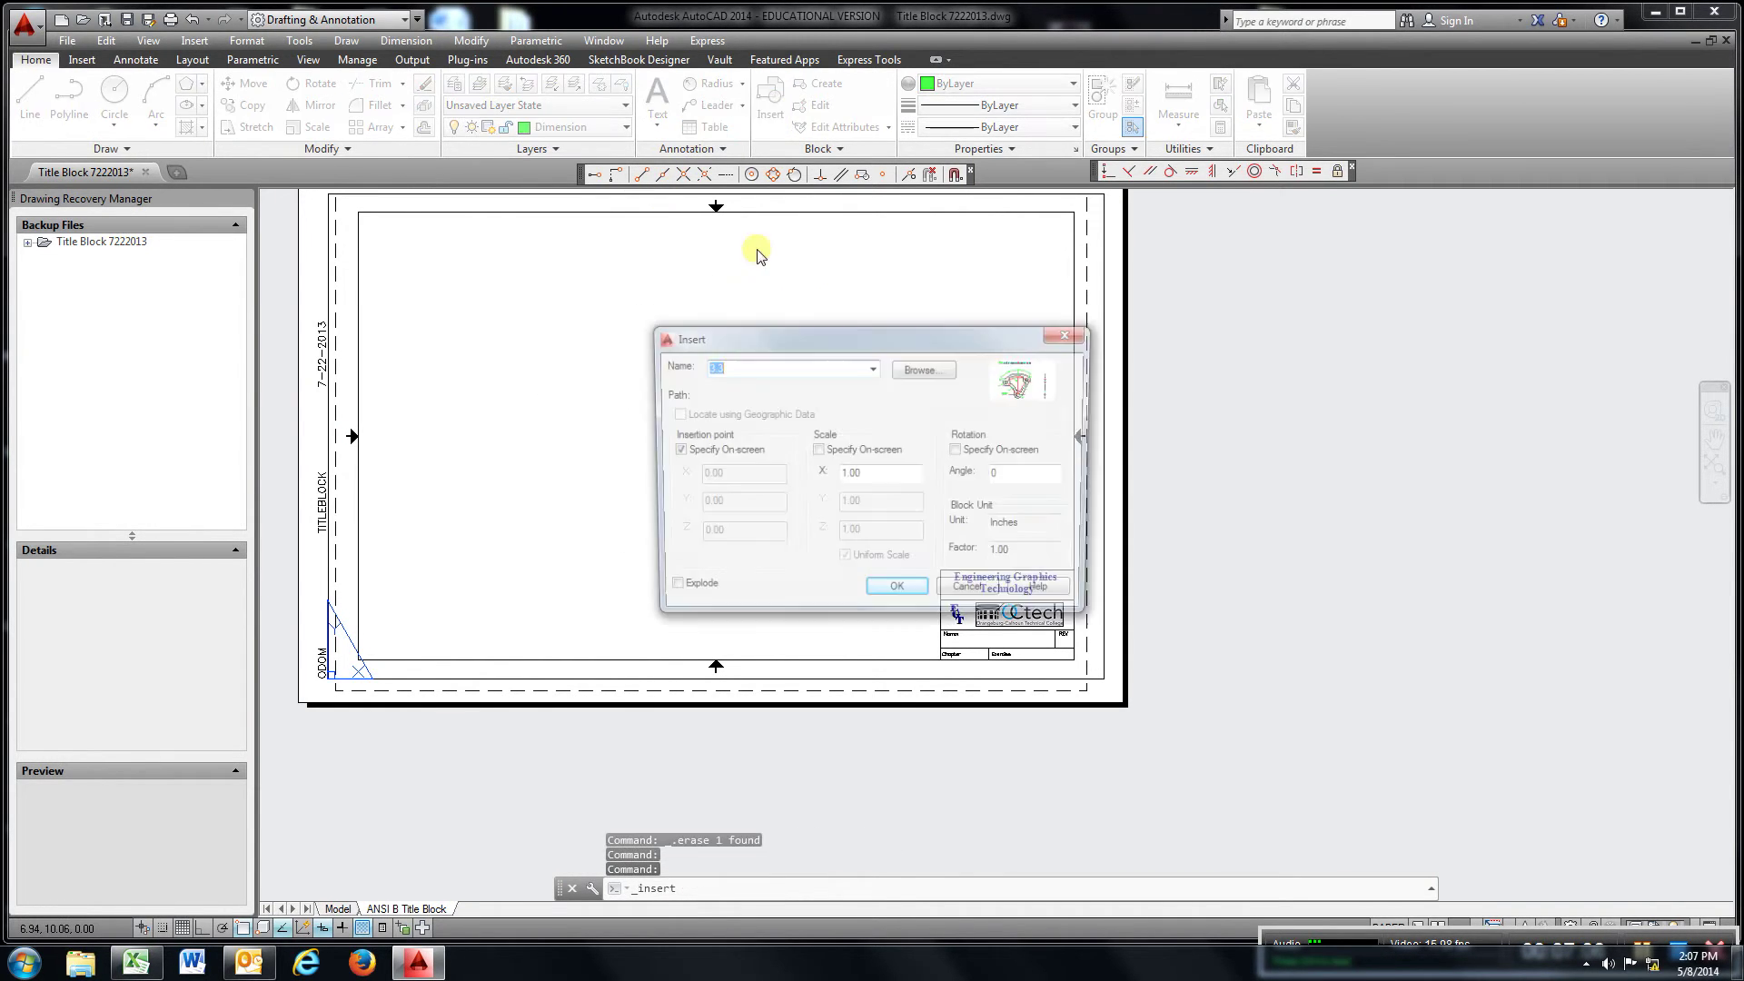
pyautogui.click(895, 595)
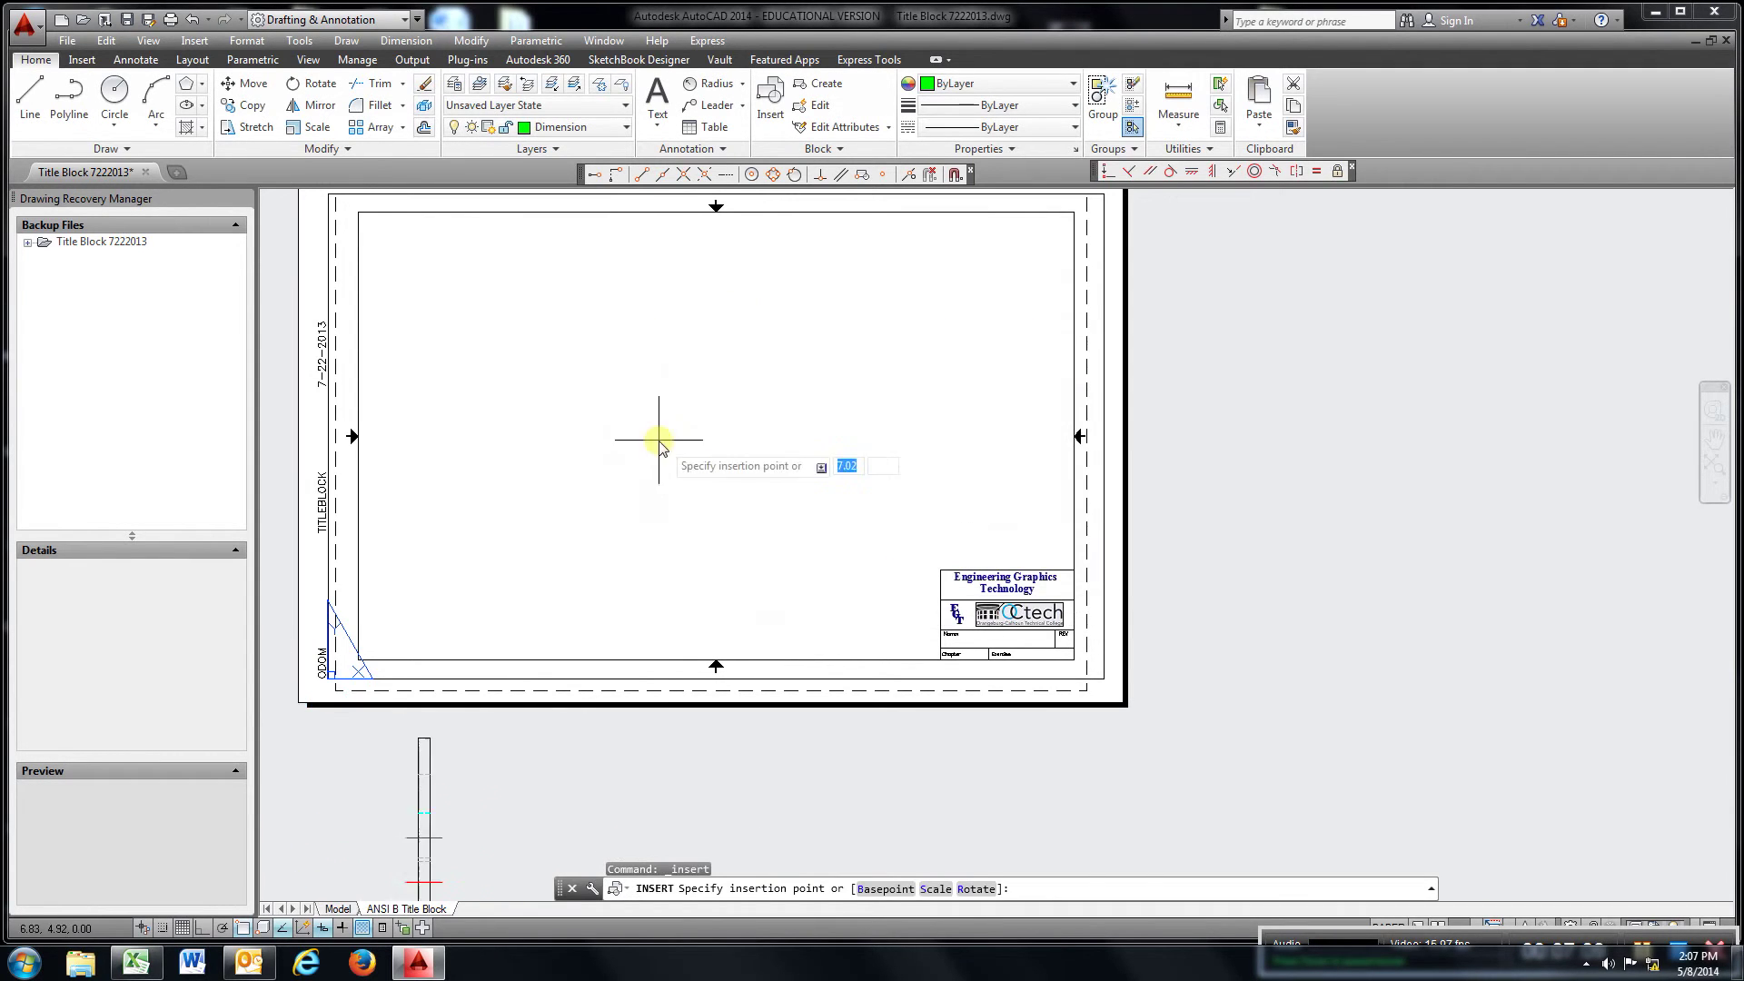
pyautogui.scroll(-5, 669, 389)
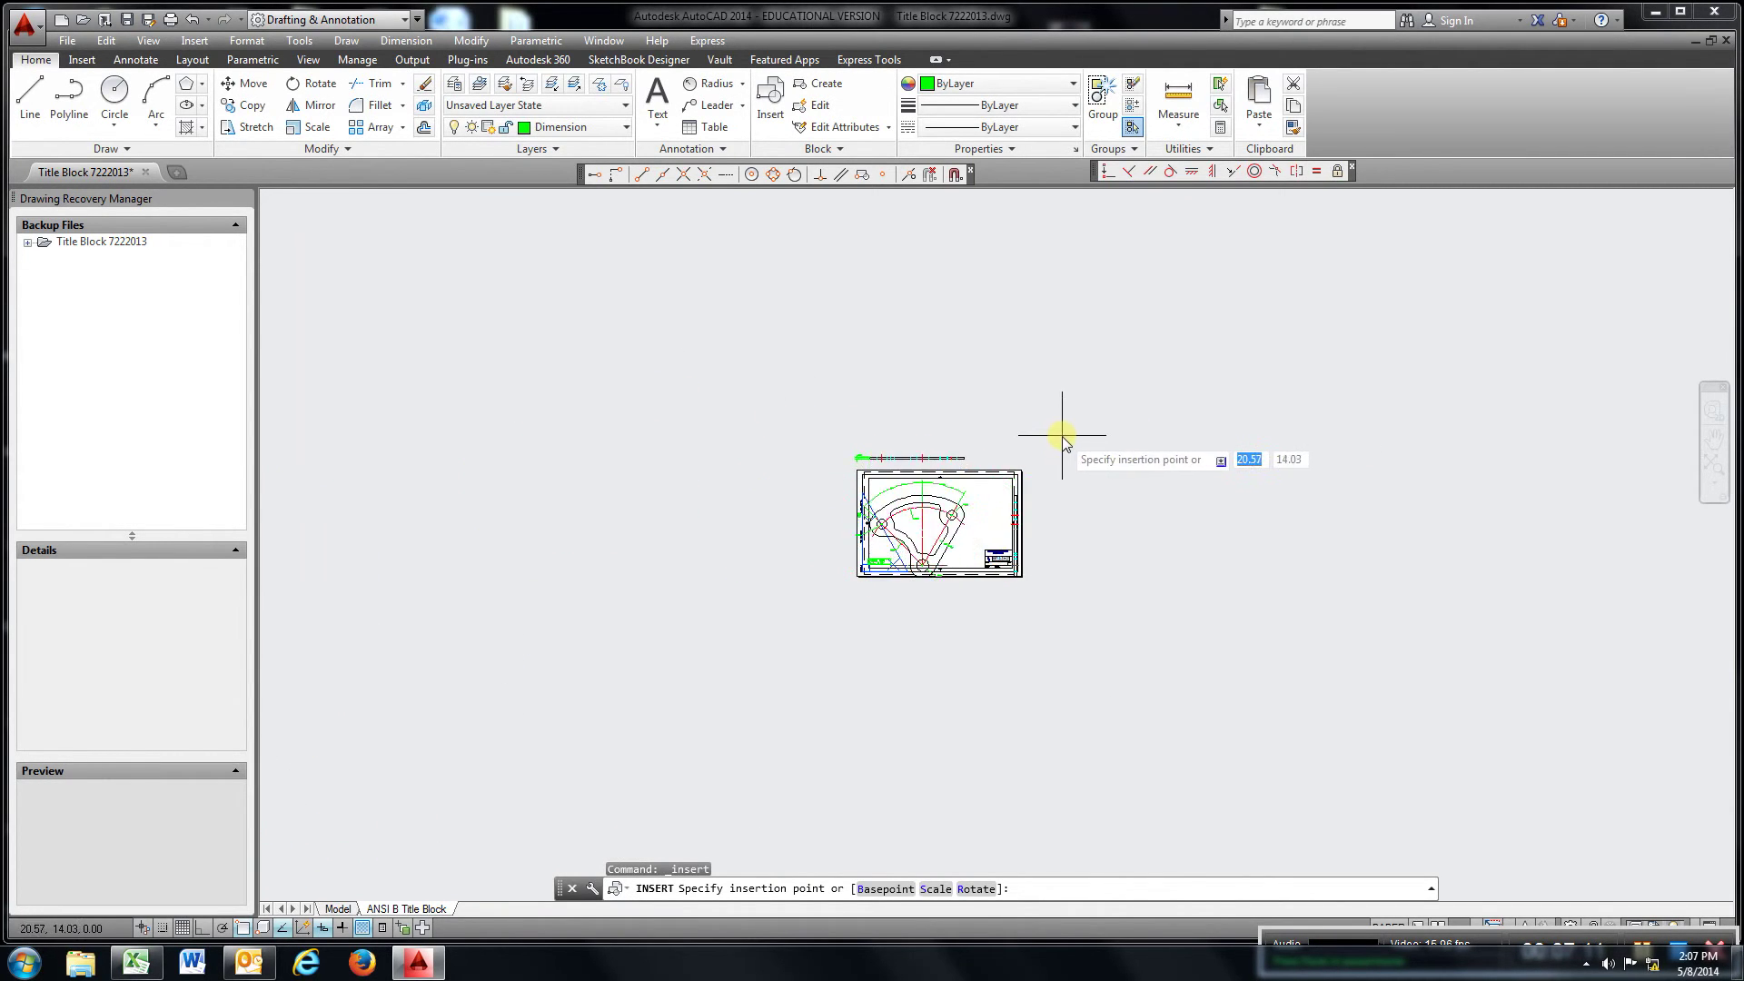
# - Place block 3.3 inside the ANSI B title block sheet and centre the sheet in view
pyautogui.click(770, 103)
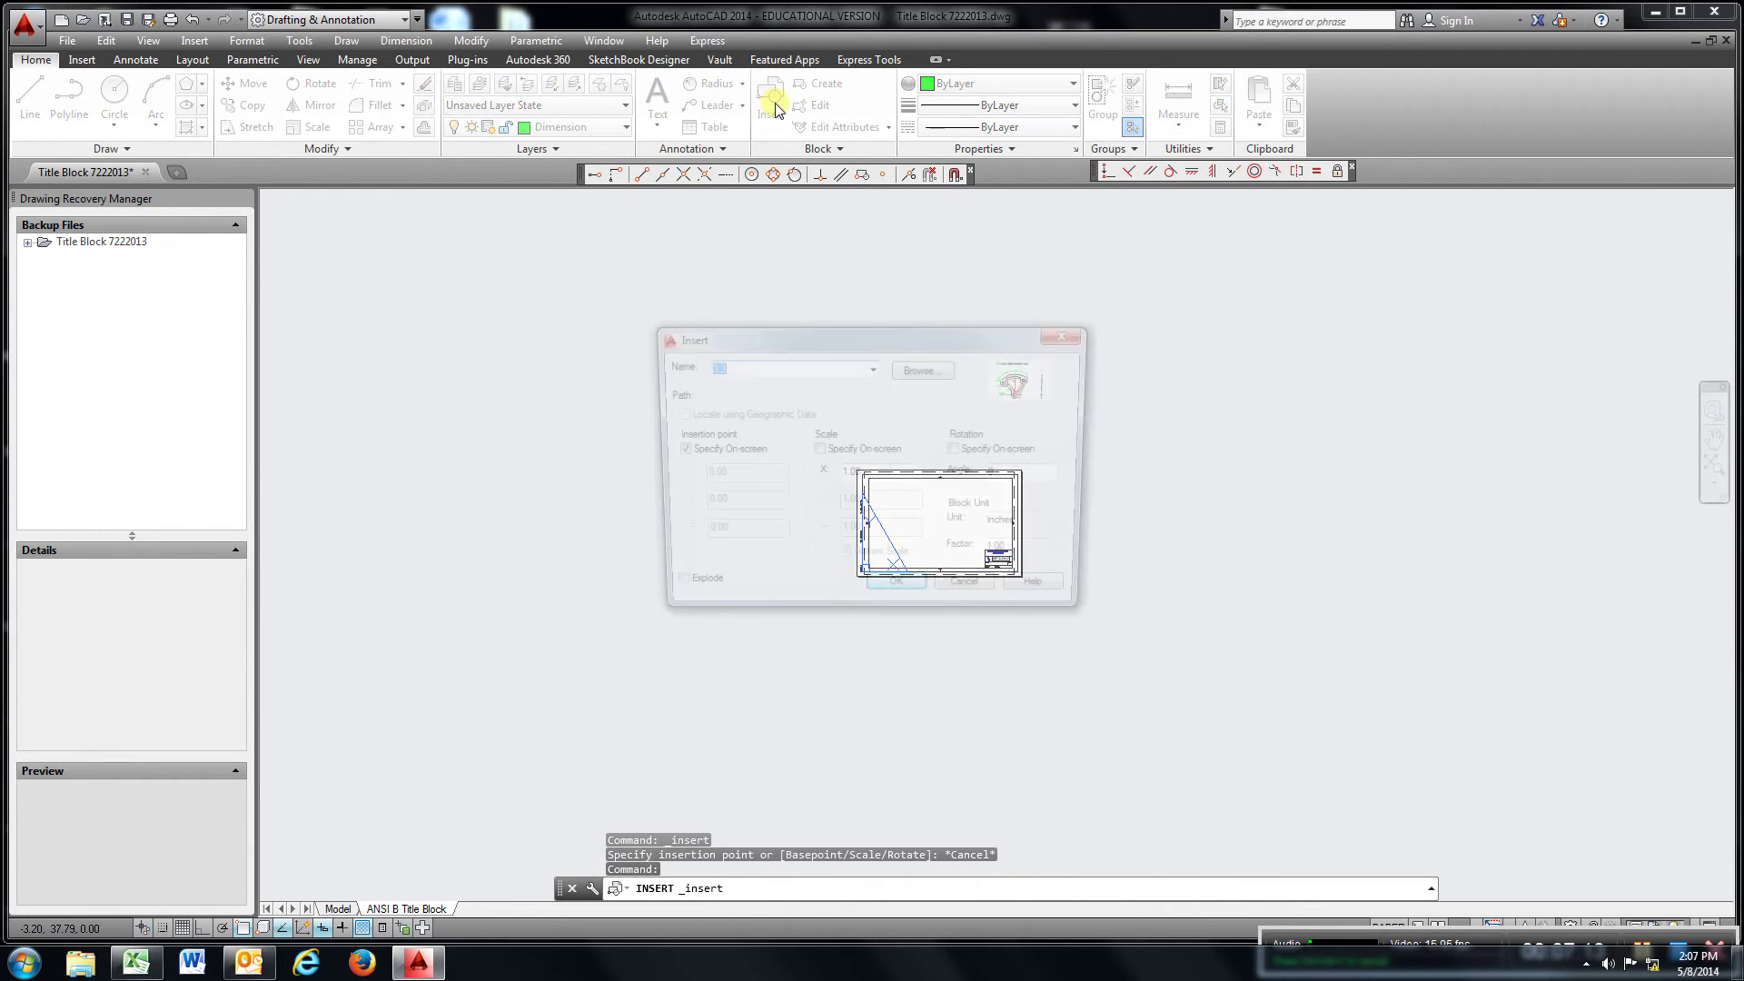
pyautogui.moveTo(866, 476); pyautogui.dragTo(826, 476)
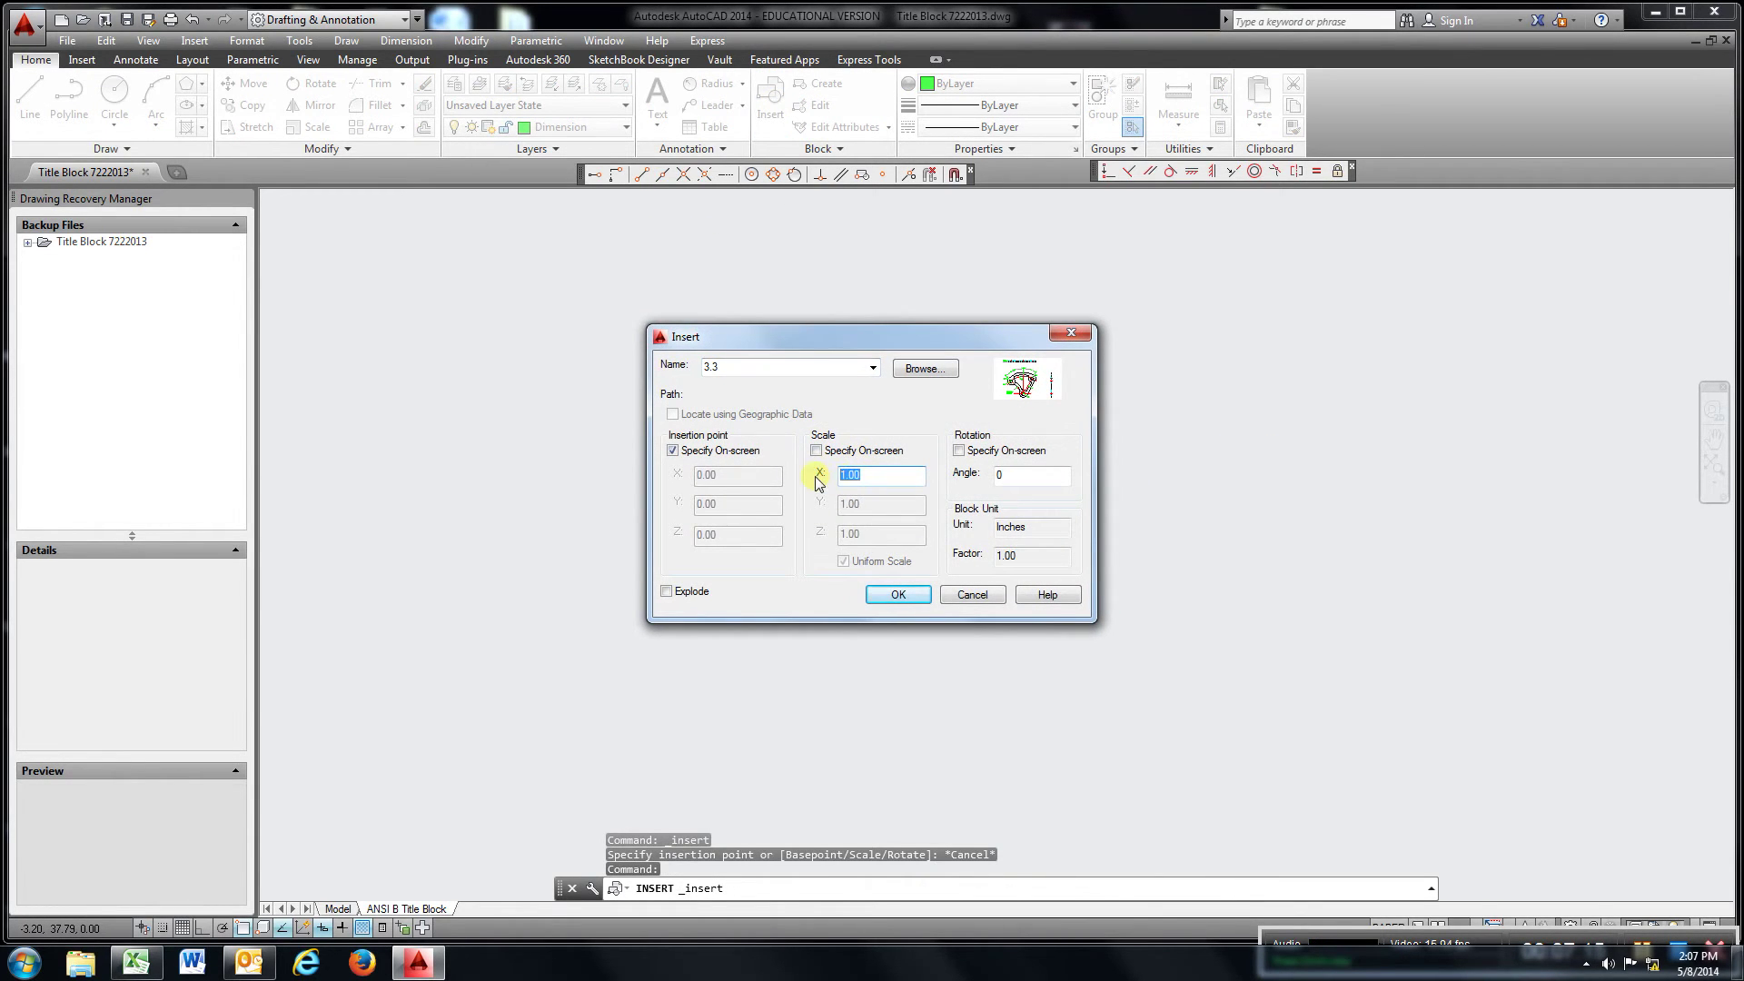
pyautogui.click(897, 595)
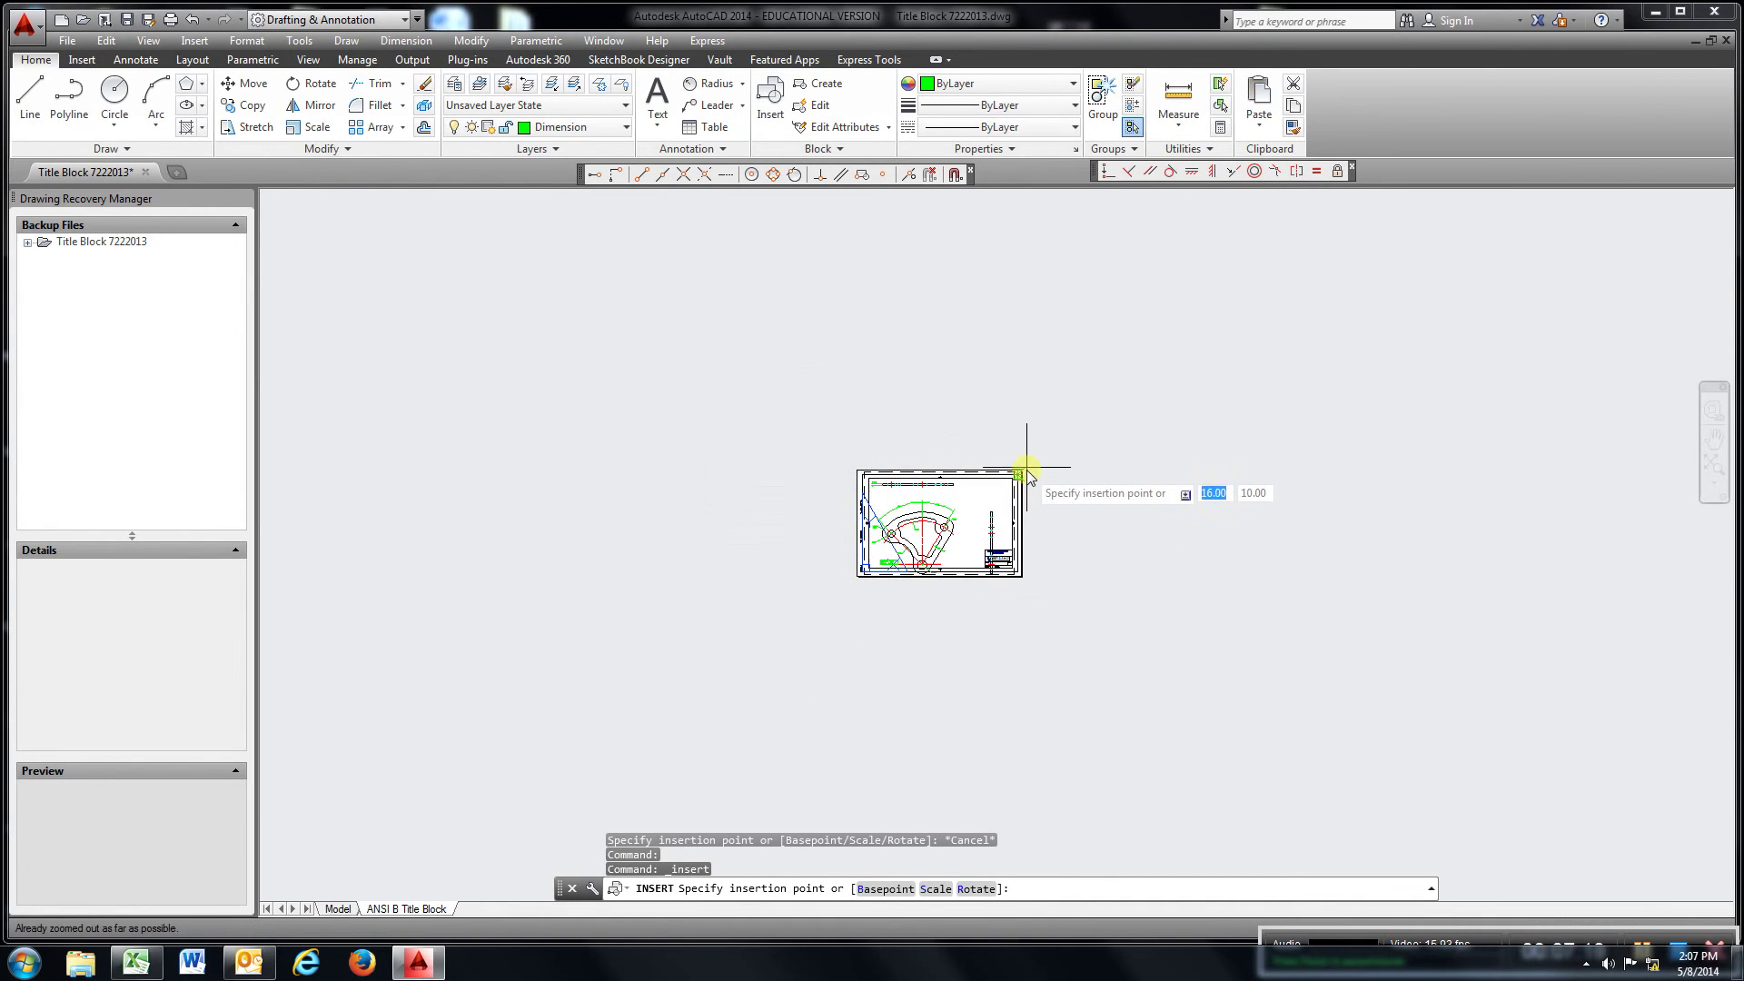
pyautogui.click(779, 121)
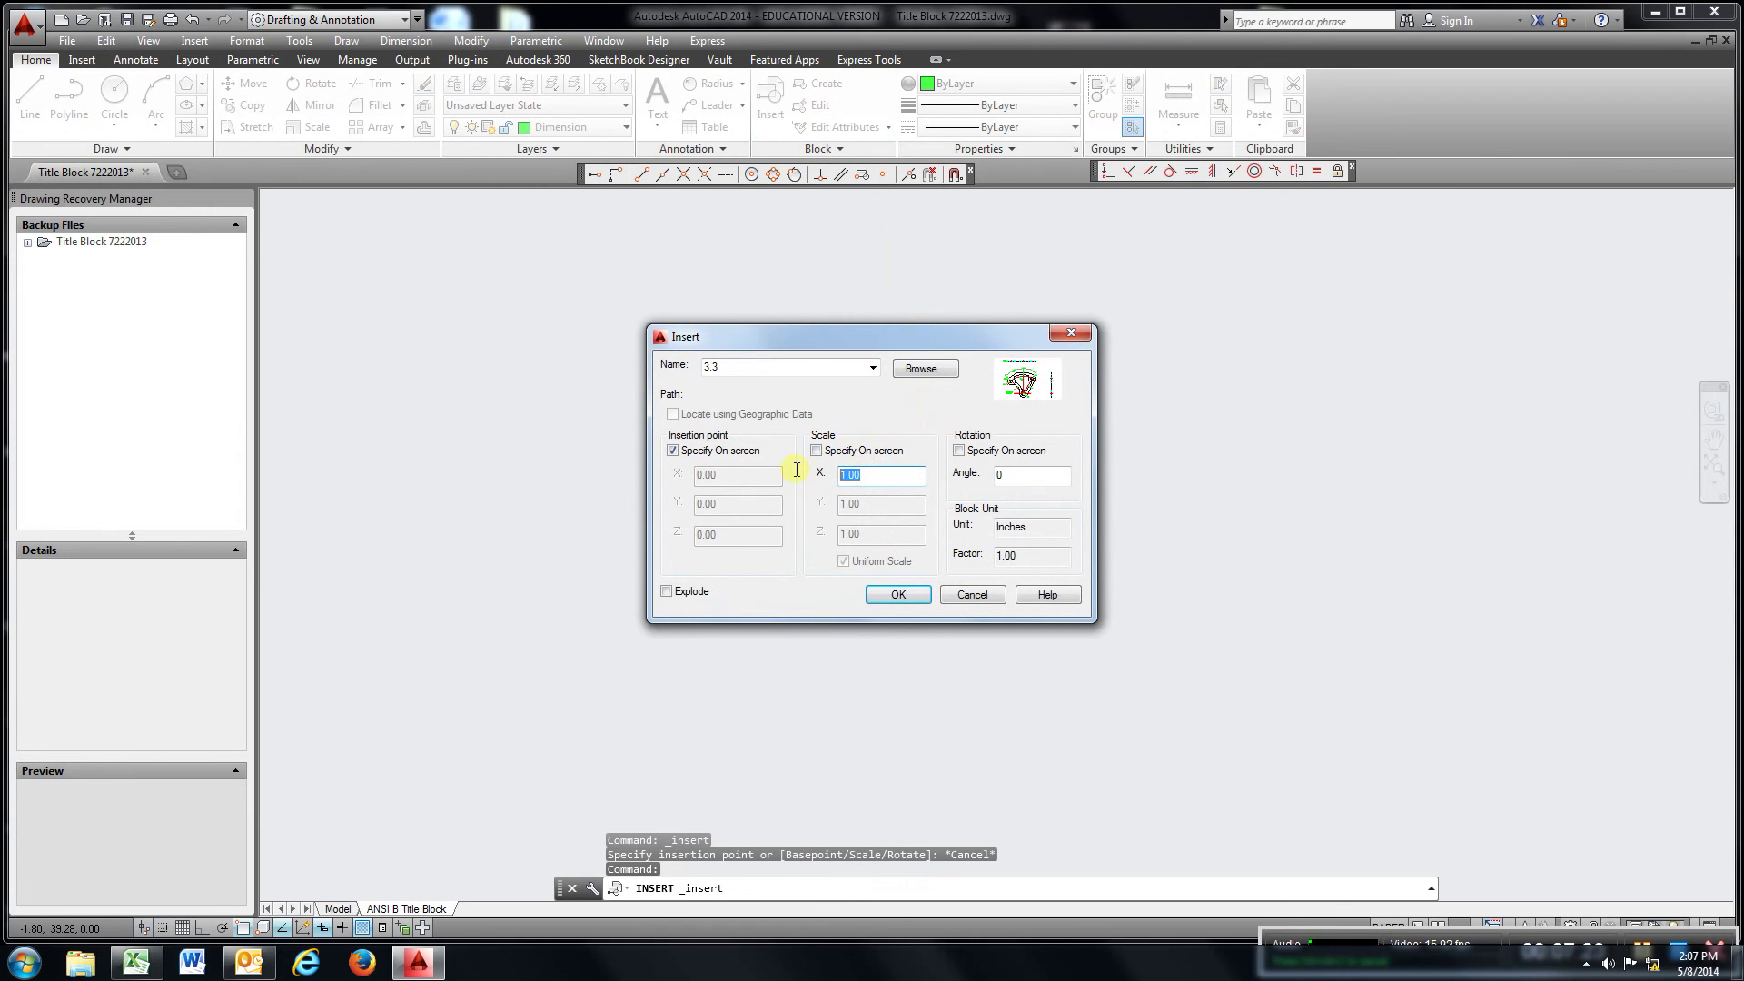
pyautogui.press('Return')
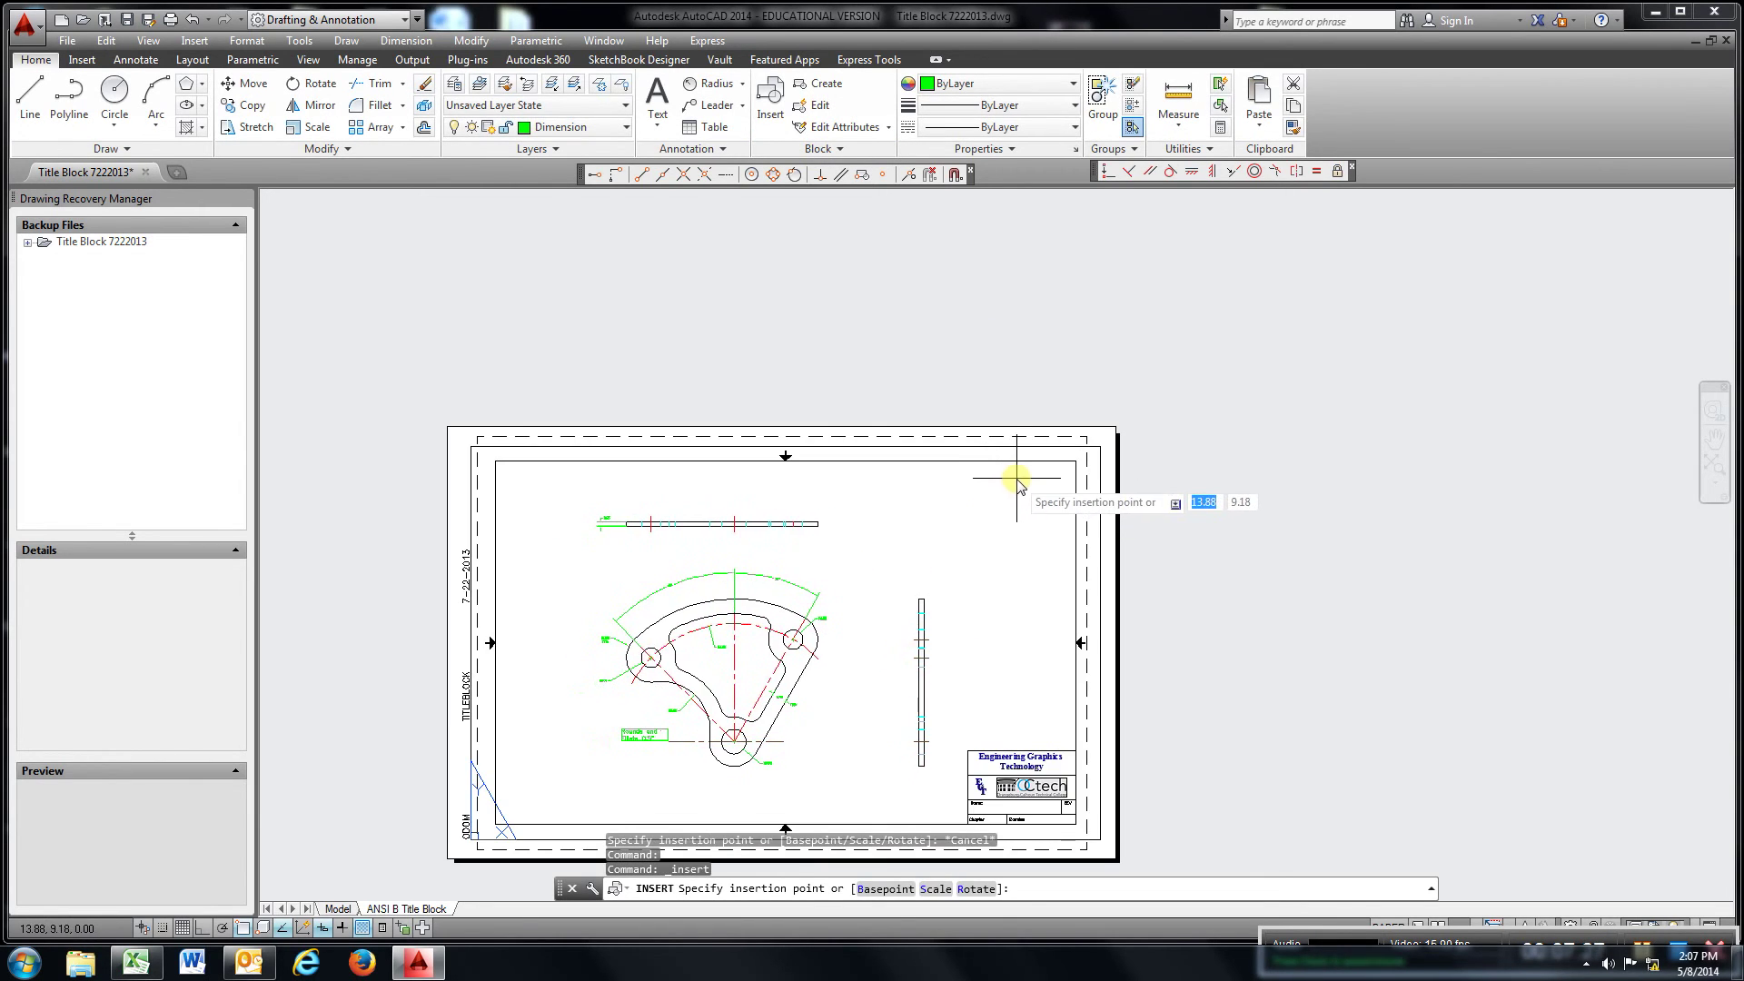
pyautogui.click(1015, 484)
pyautogui.moveTo(1175, 516); pyautogui.dragTo(889, 572, button='middle')
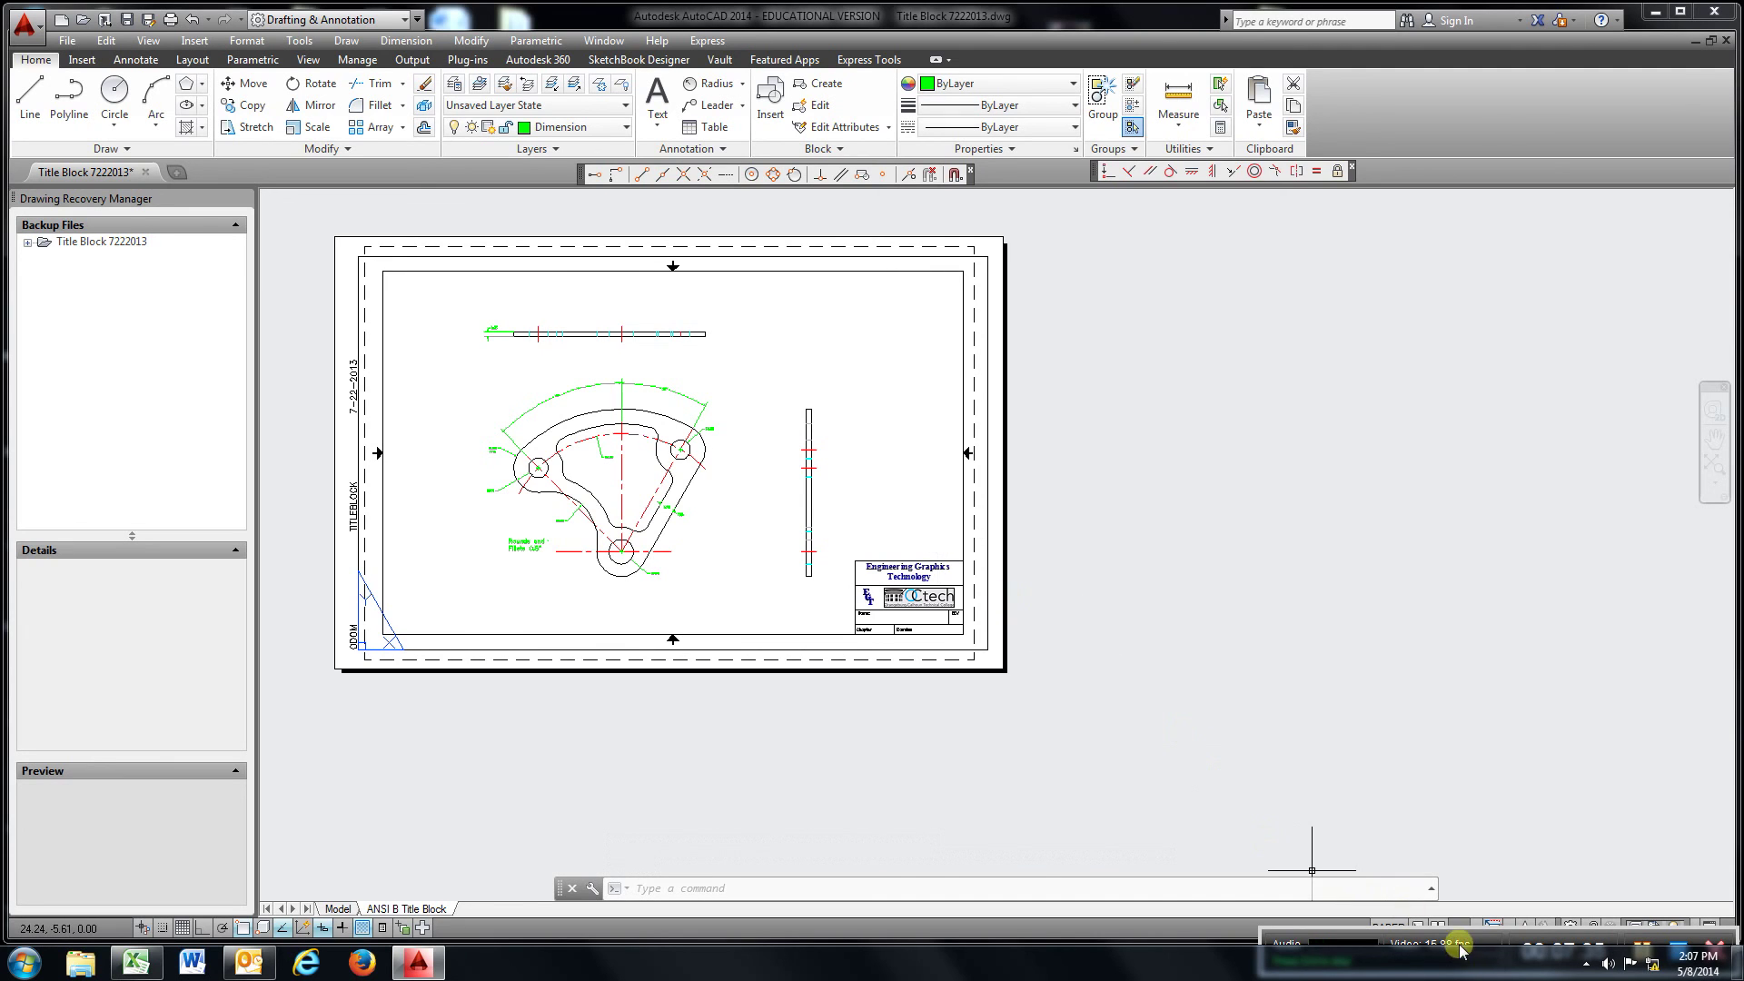
pyautogui.moveTo(1519, 845)
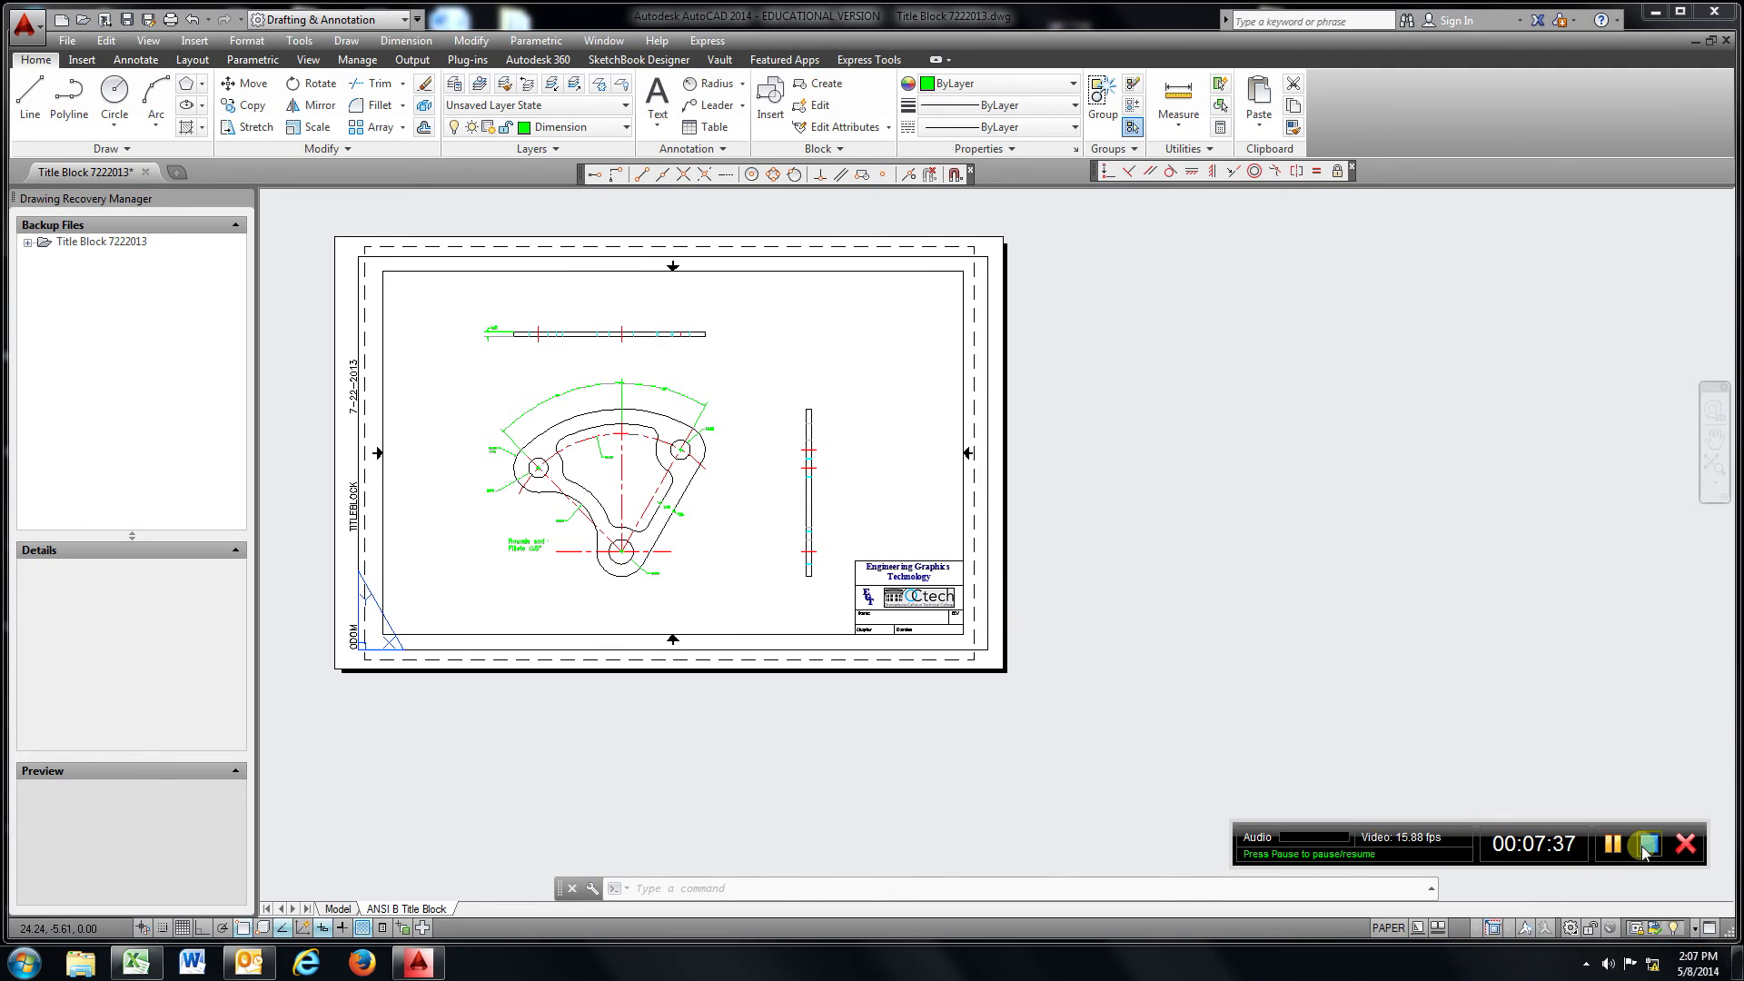